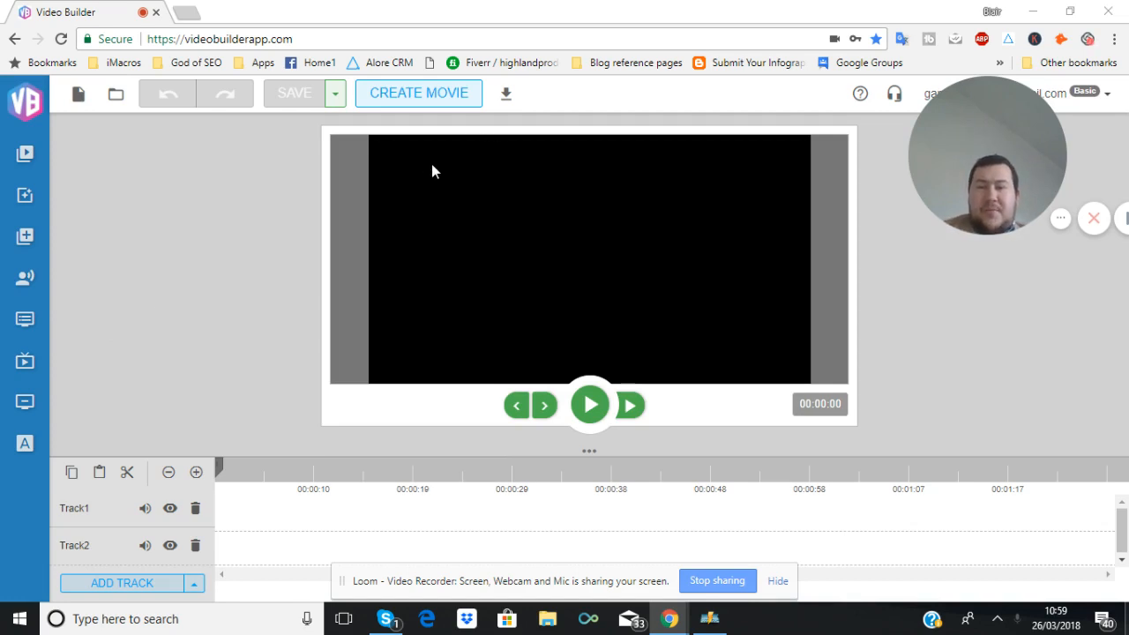
# Open the saved movies list and preview the movie example 3, scrubbing through its playback before closing
pyautogui.click(508, 97)
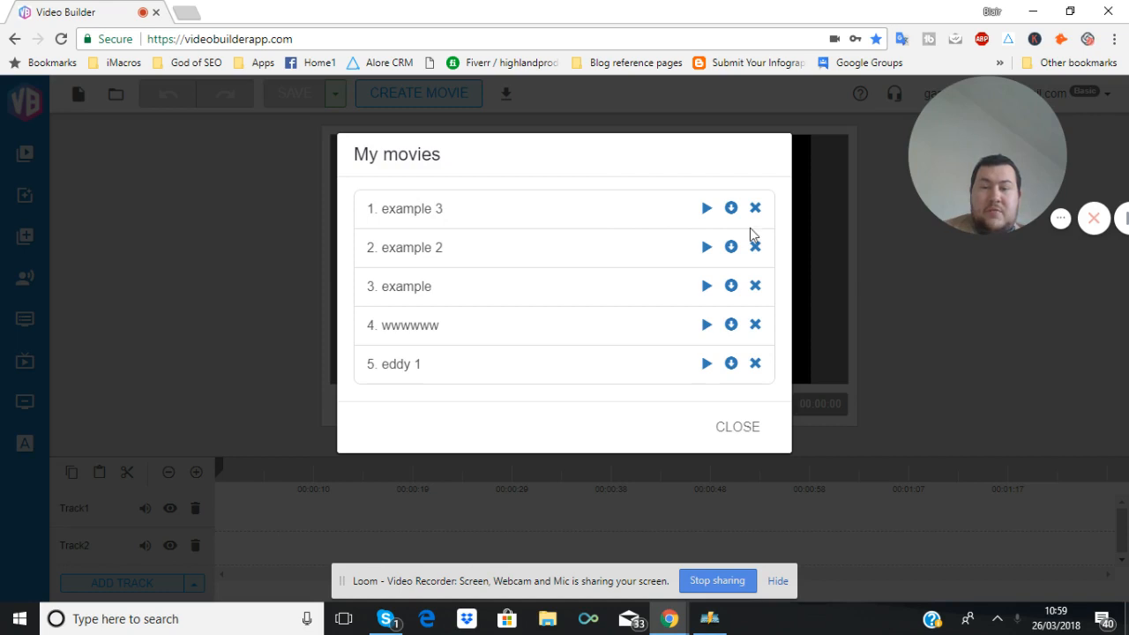
pyautogui.click(706, 208)
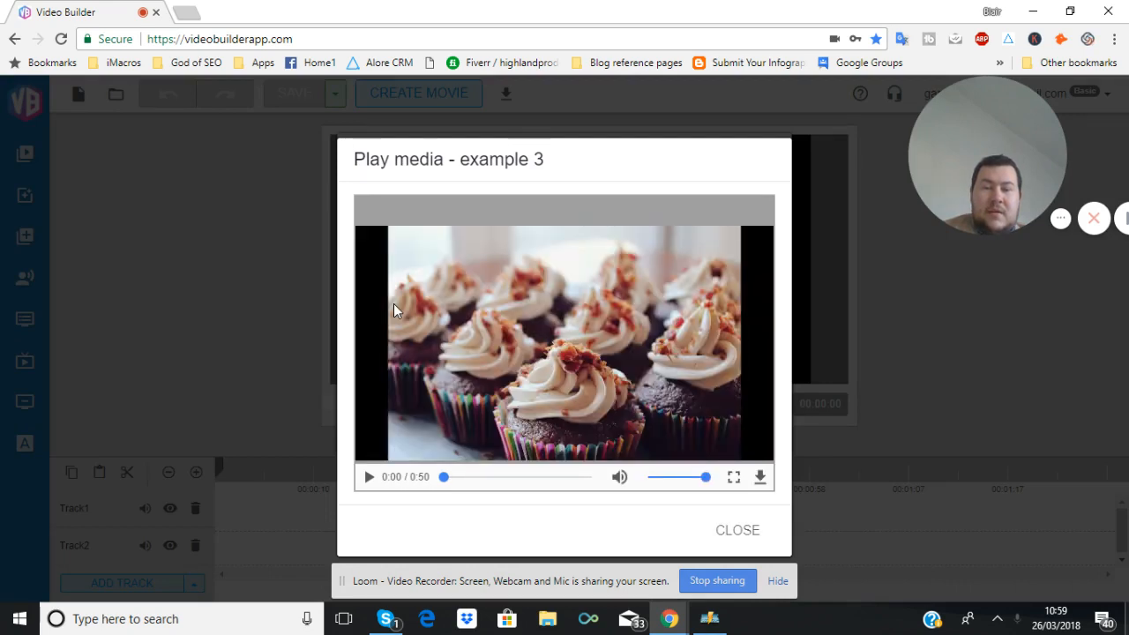
pyautogui.click(369, 477)
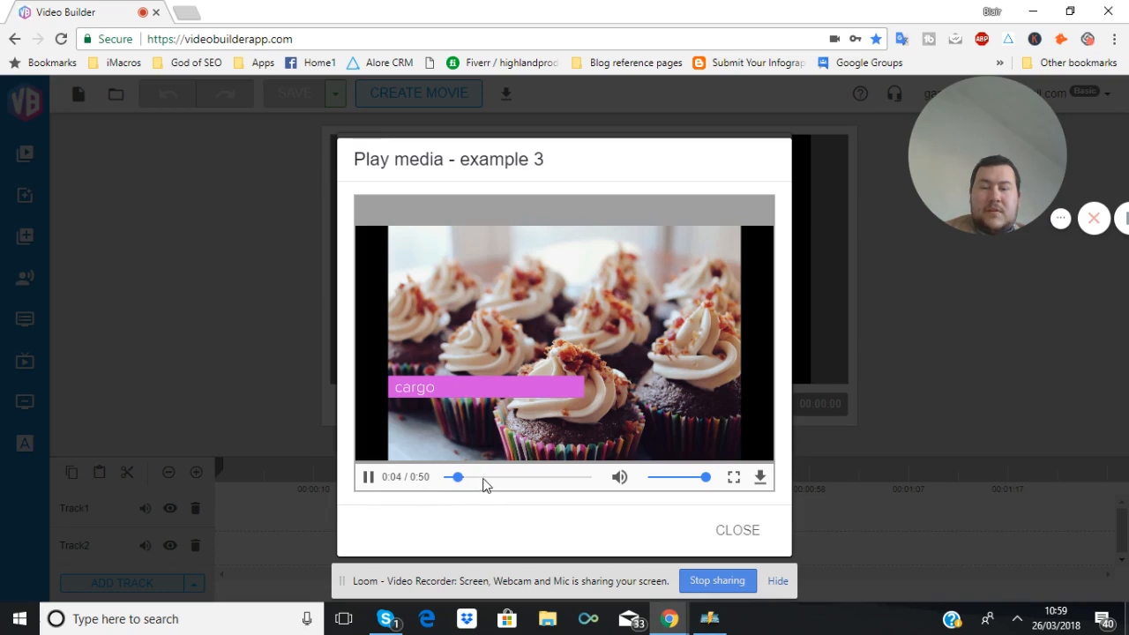
pyautogui.click(482, 479)
pyautogui.click(520, 478)
pyautogui.click(570, 477)
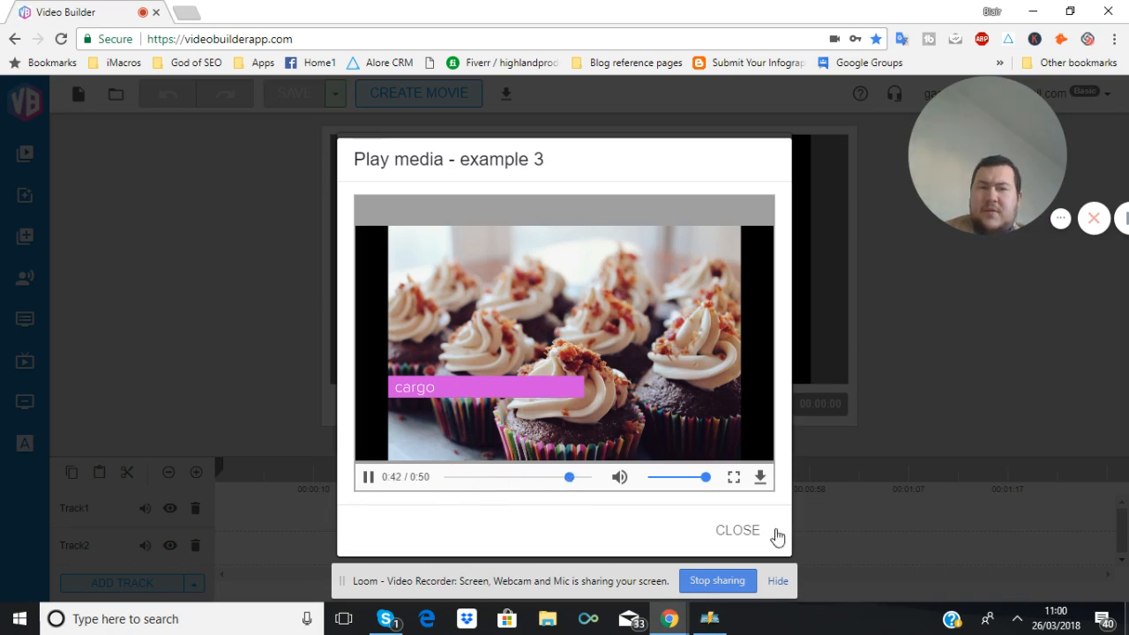
pyautogui.click(741, 533)
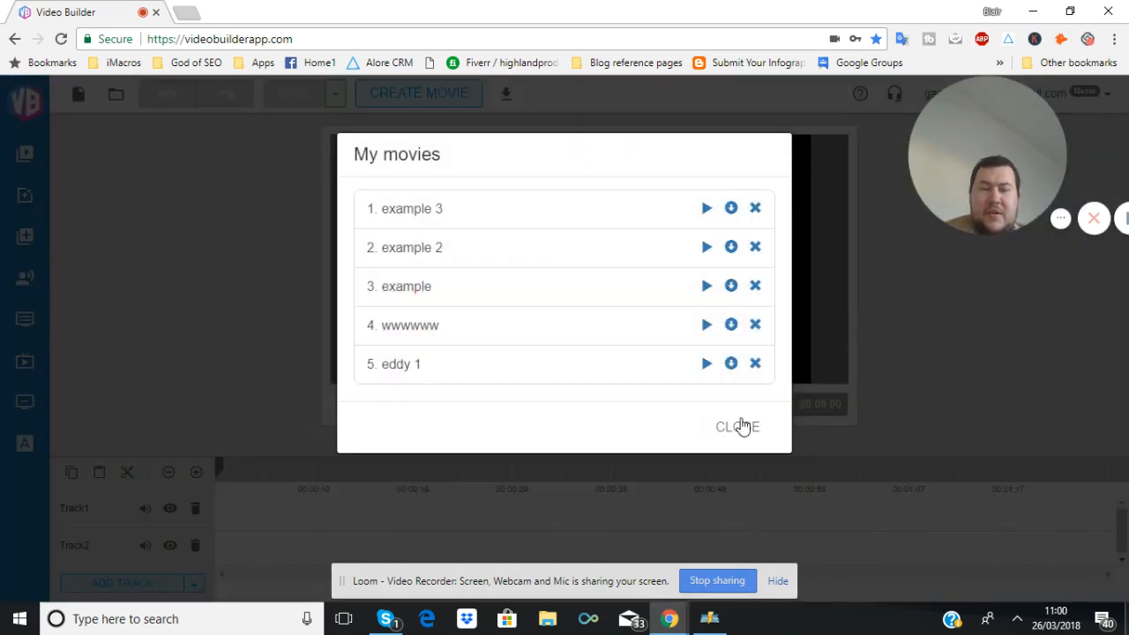
pyautogui.click(738, 425)
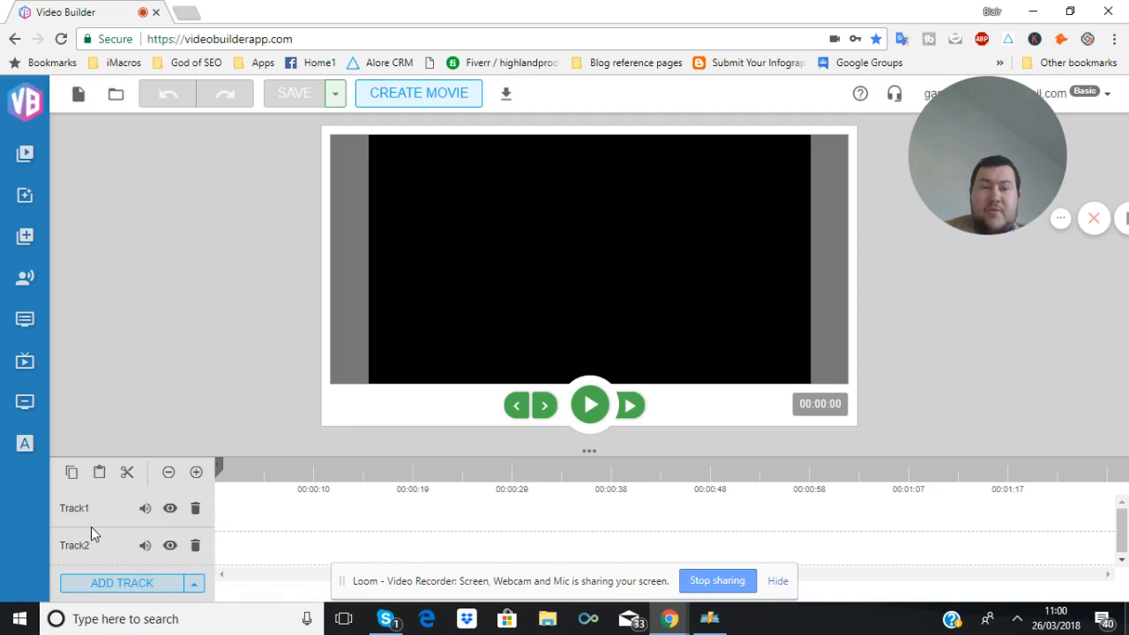
# Open the media library's stock video categories and browse into the Animals folder
pyautogui.click(27, 165)
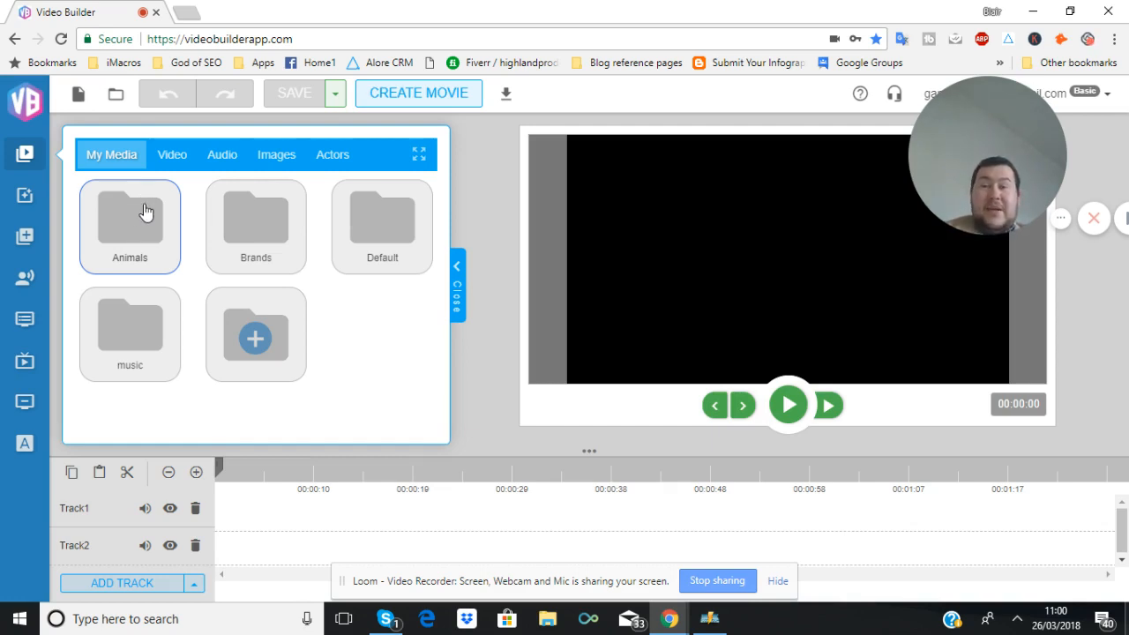
pyautogui.click(172, 166)
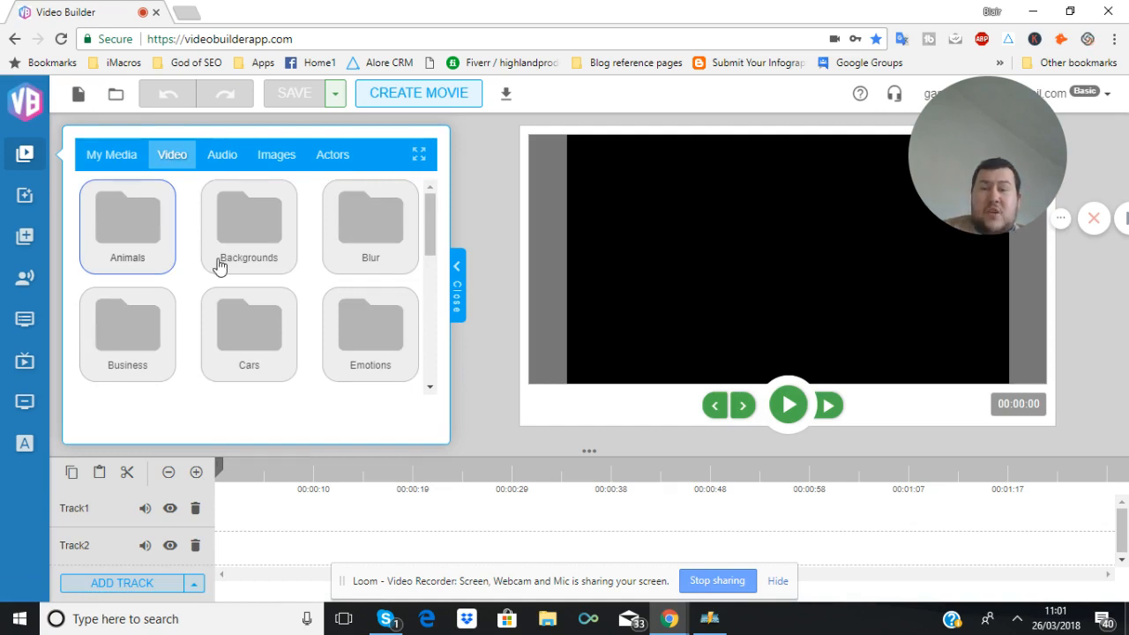
pyautogui.scroll(-1, 220, 263)
pyautogui.scroll(-2, 220, 266)
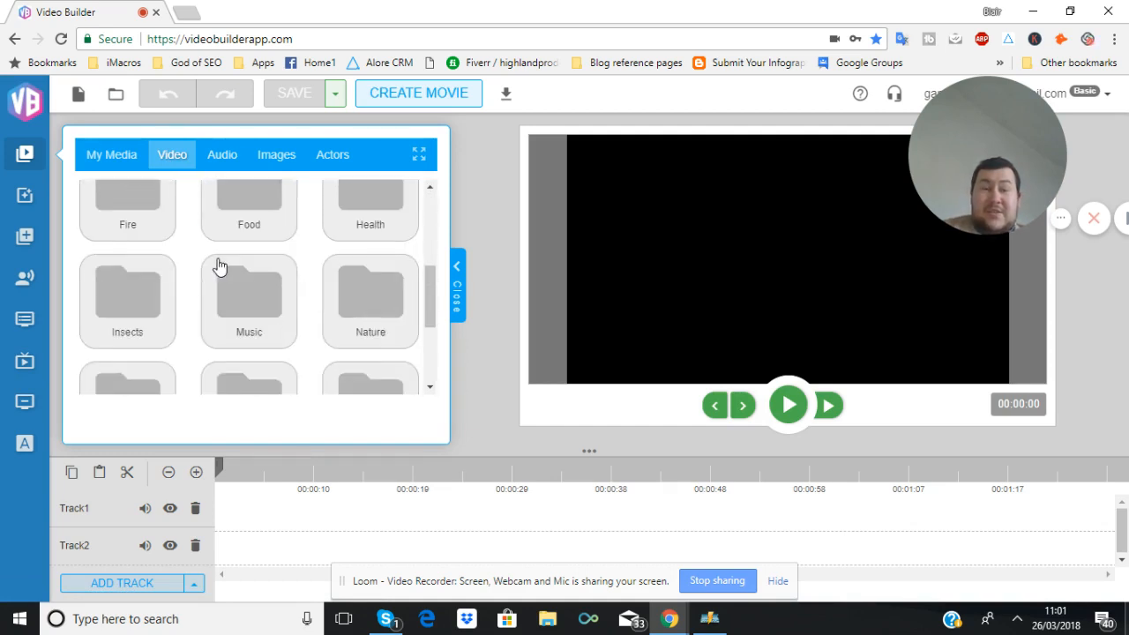
pyautogui.scroll(1, 219, 266)
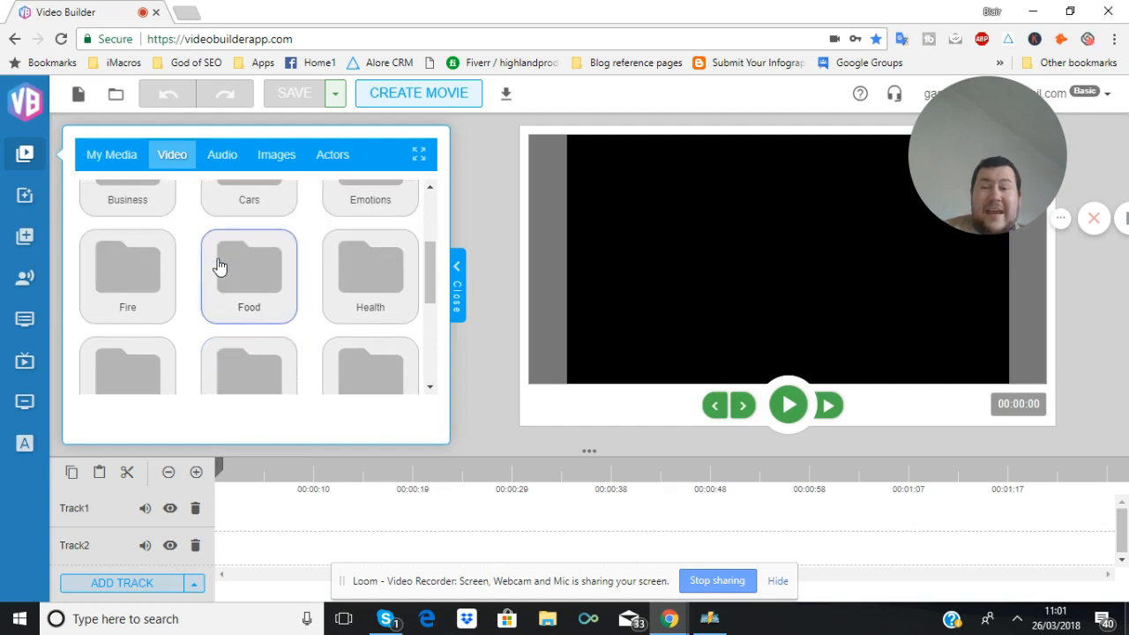
pyautogui.scroll(2, 220, 264)
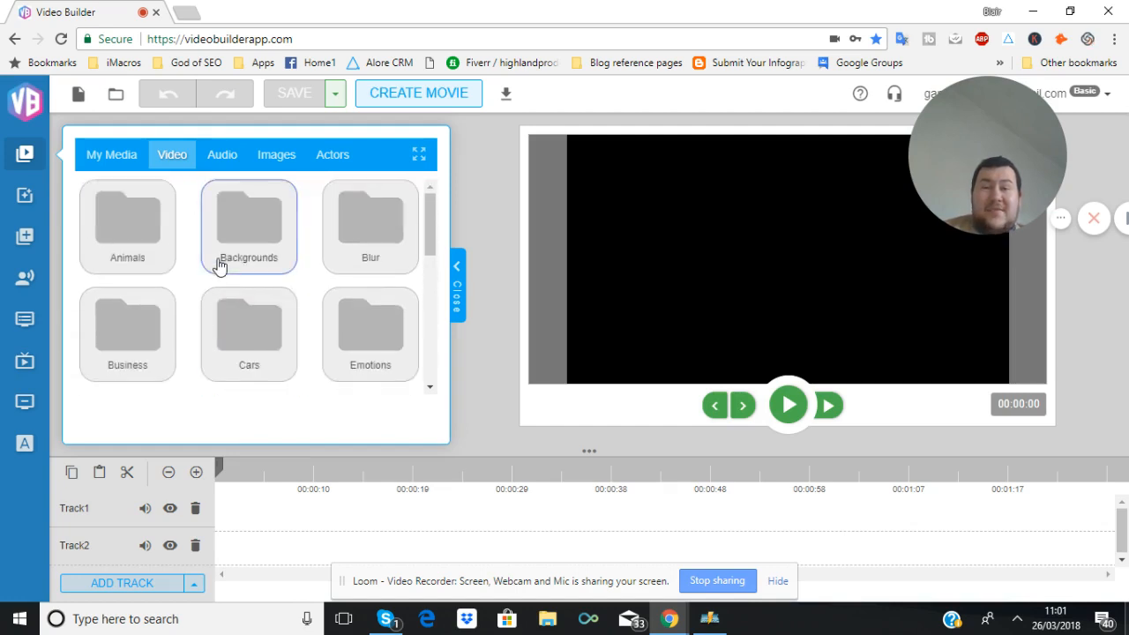
pyautogui.click(147, 241)
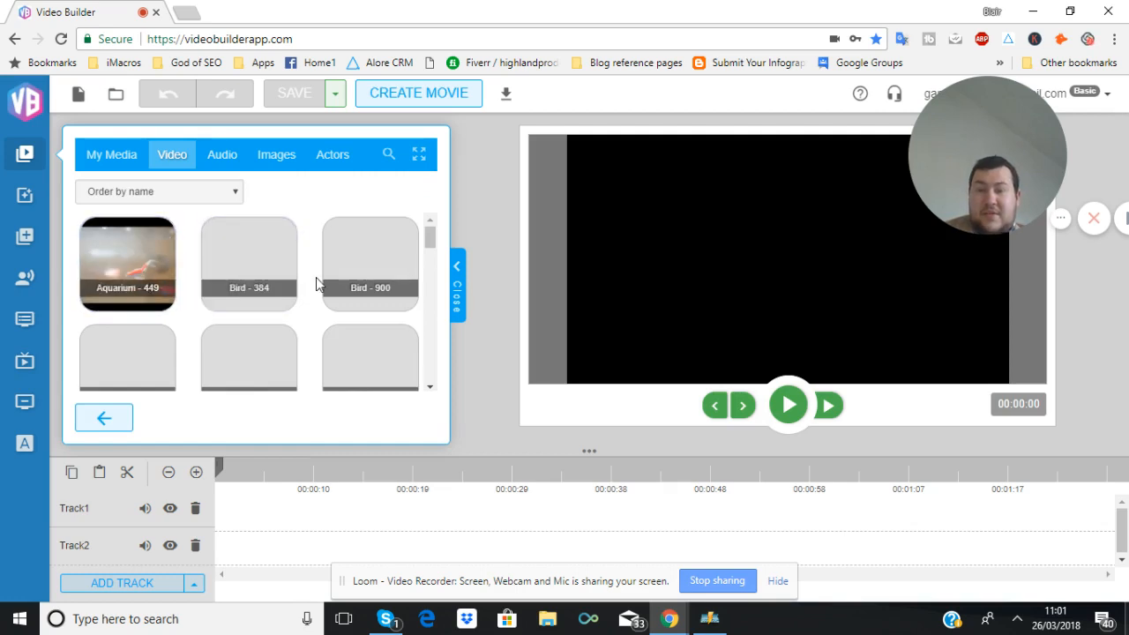
# Preview the Black Bear - 930 clip from the Animals folder
pyautogui.scroll(-1, 316, 278)
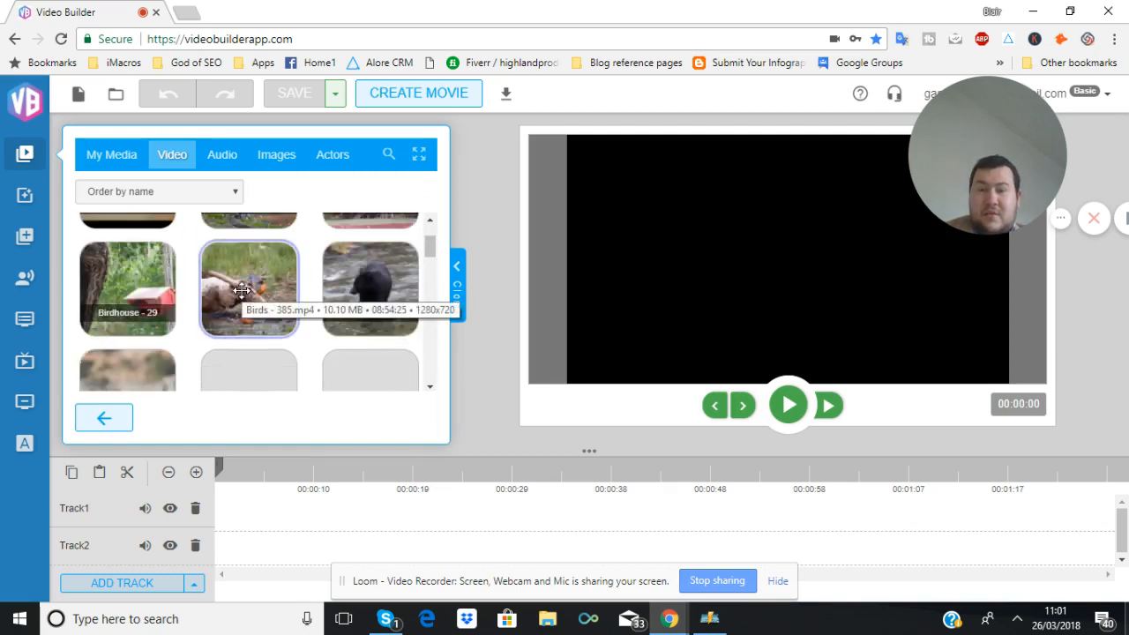
pyautogui.click(372, 290)
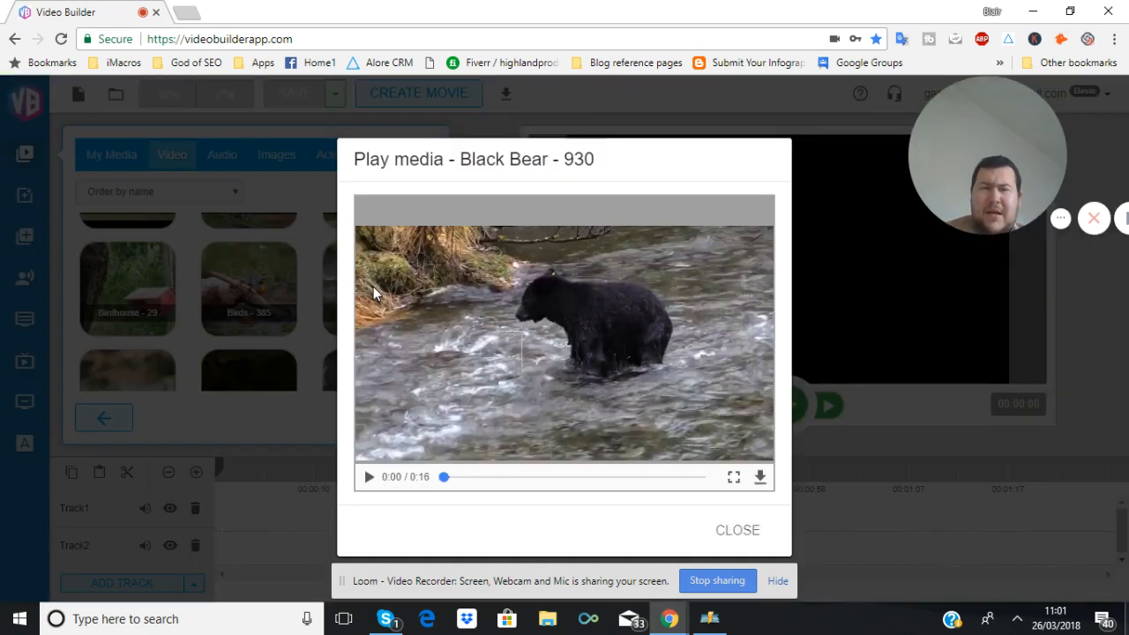
pyautogui.click(369, 477)
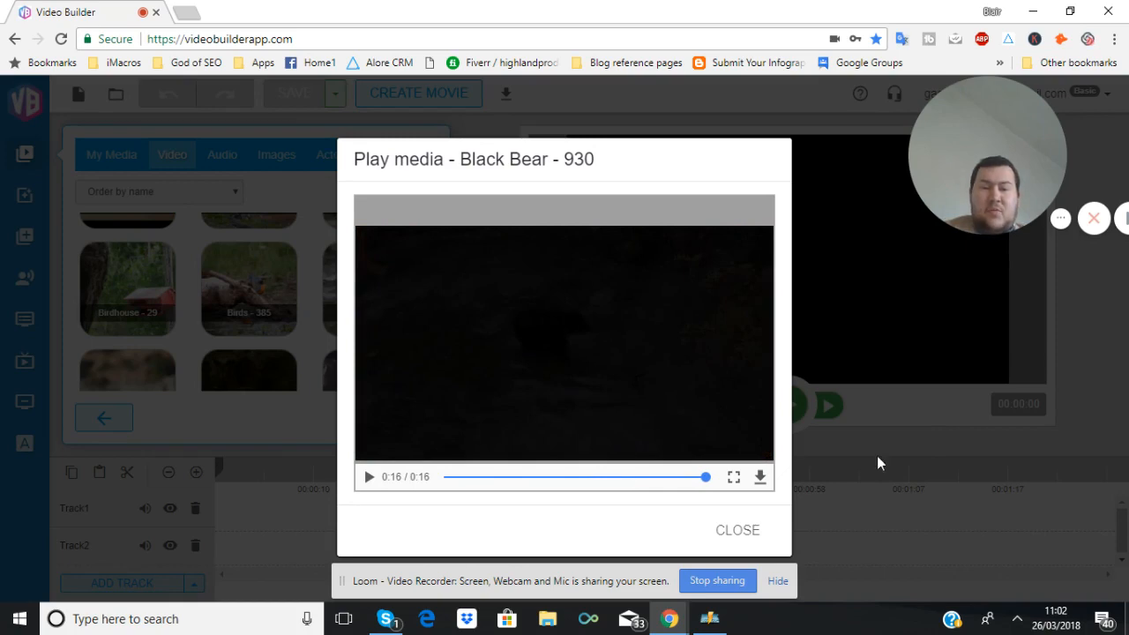
pyautogui.click(822, 511)
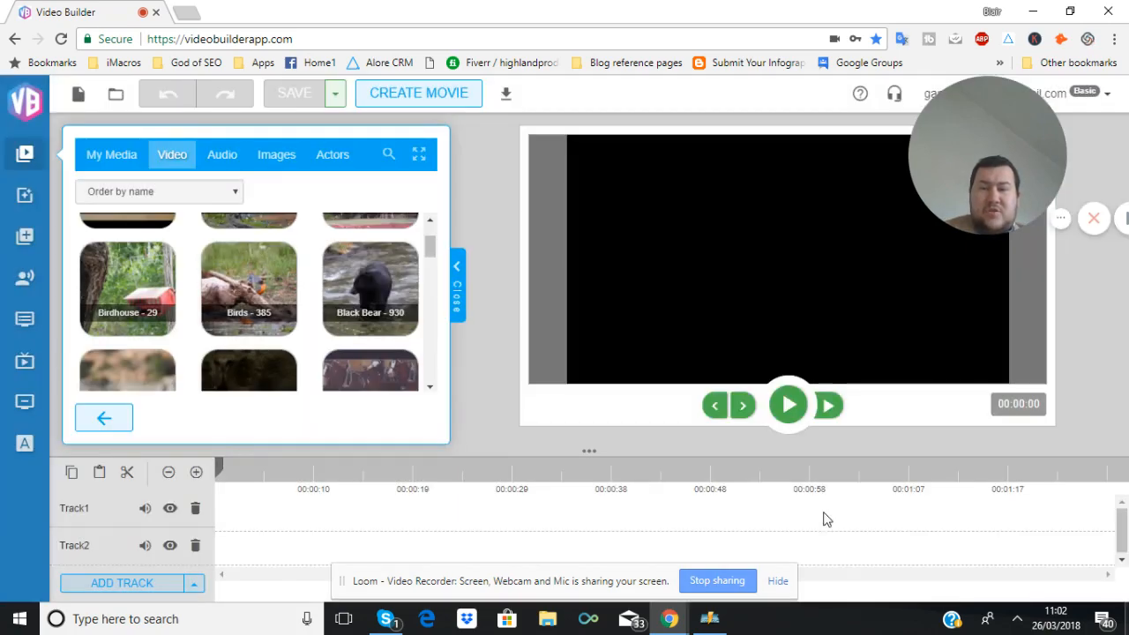
# Add the Black Bear - 930 clip to Track1 twice, placing the two copies back to back
pyautogui.moveTo(379, 300); pyautogui.dragTo(260, 529)
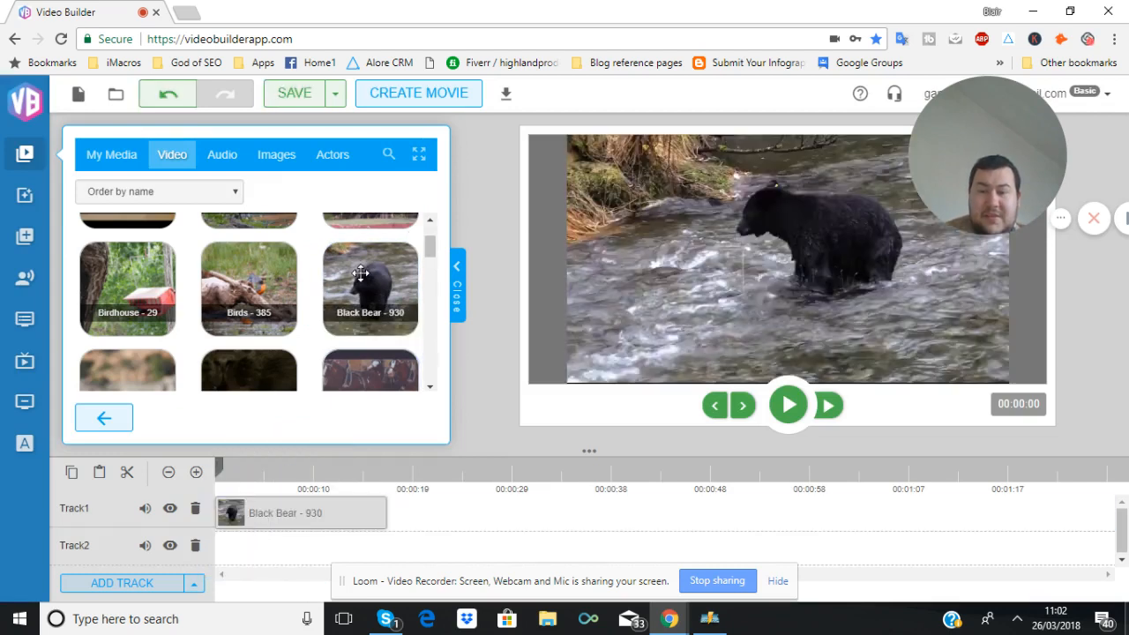
pyautogui.moveTo(361, 274); pyautogui.dragTo(422, 516)
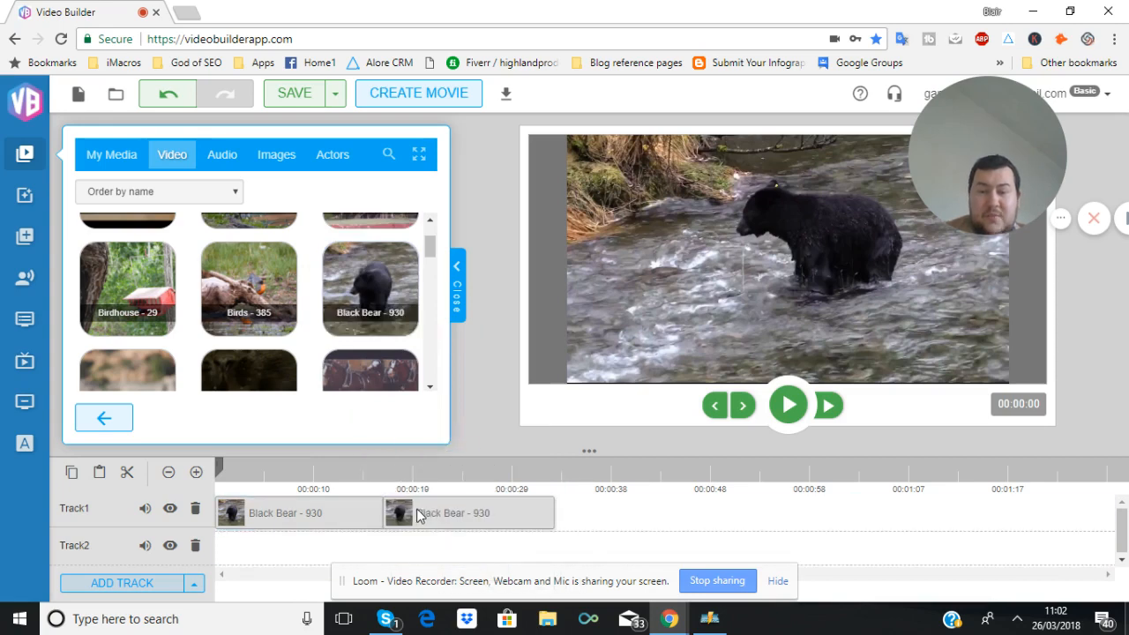
pyautogui.click(422, 515)
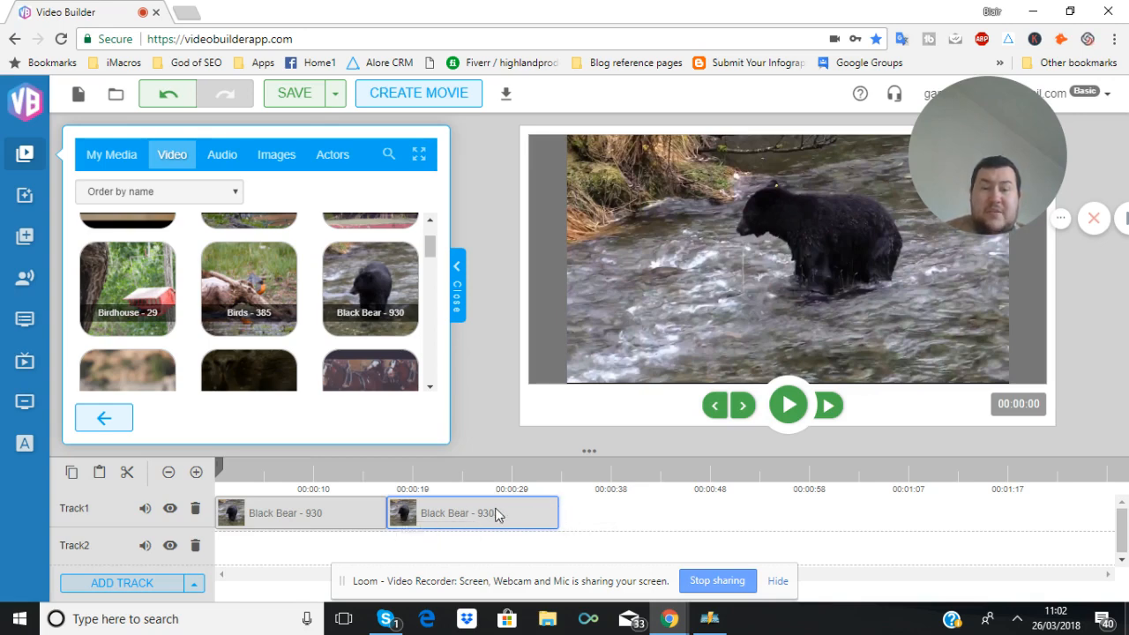
# Return to the video categories and open the Music folder
pyautogui.scroll(-6, 188, 264)
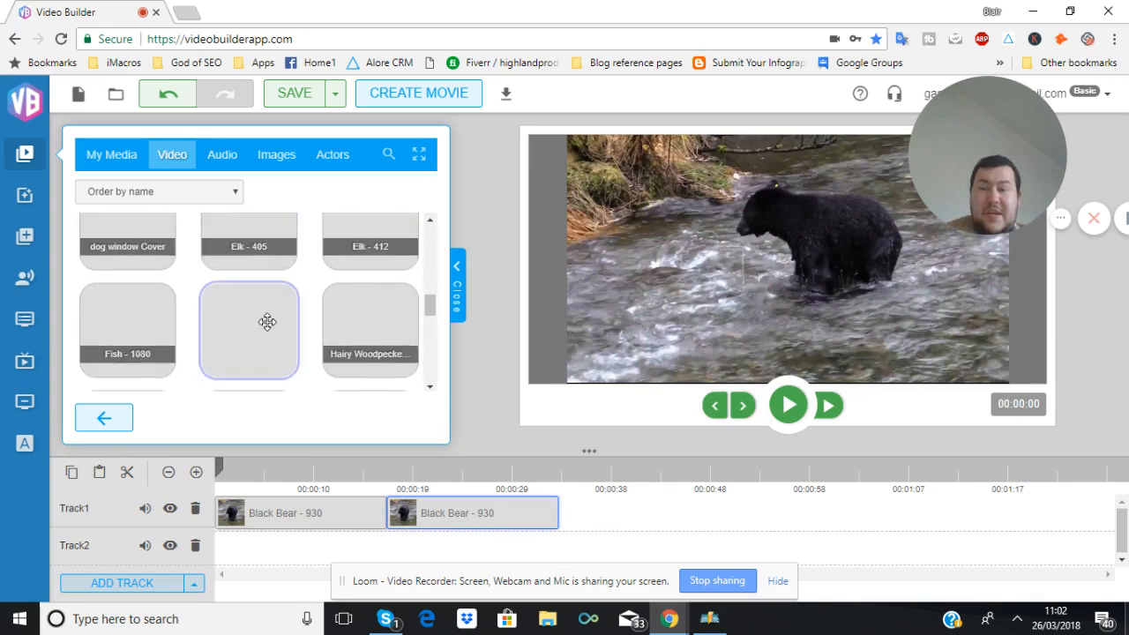
pyautogui.click(103, 417)
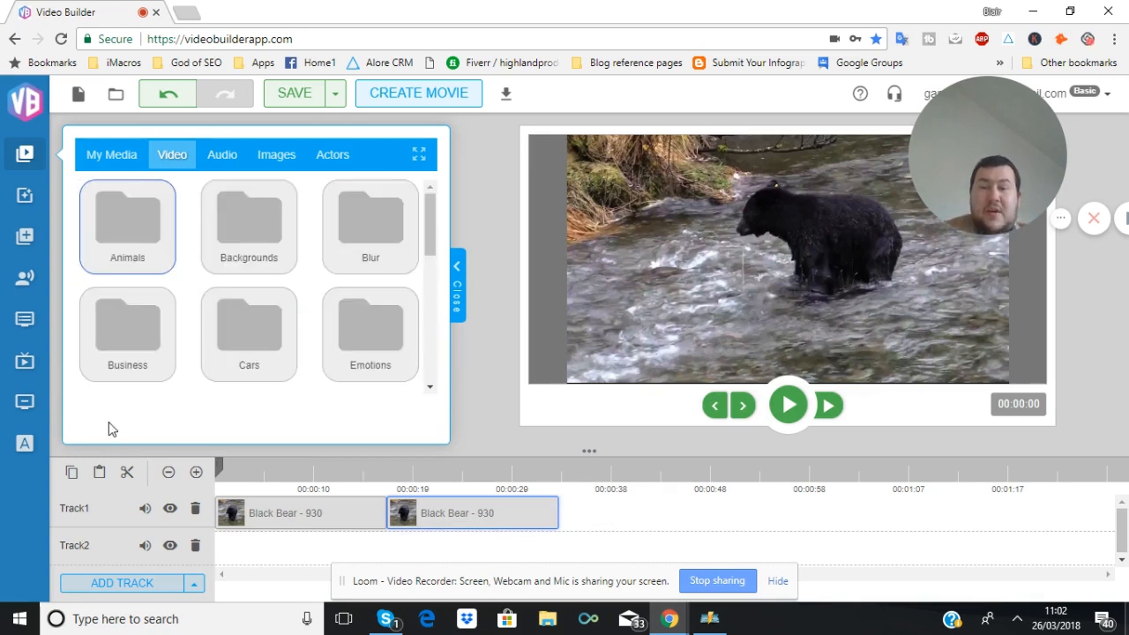
pyautogui.scroll(-4, 201, 317)
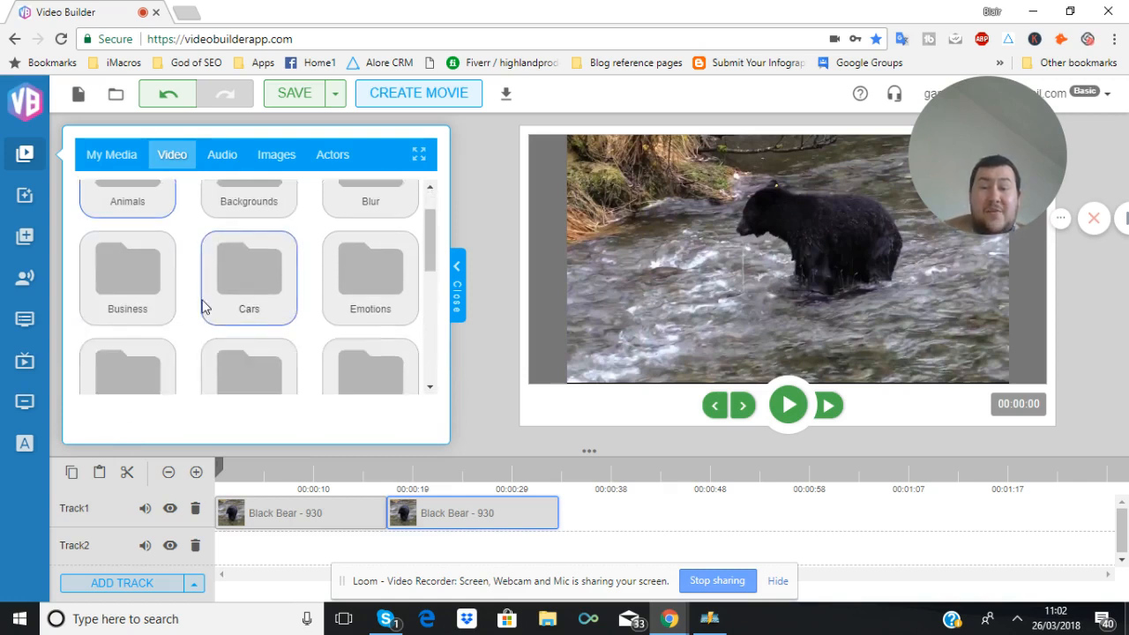
pyautogui.scroll(2, 202, 308)
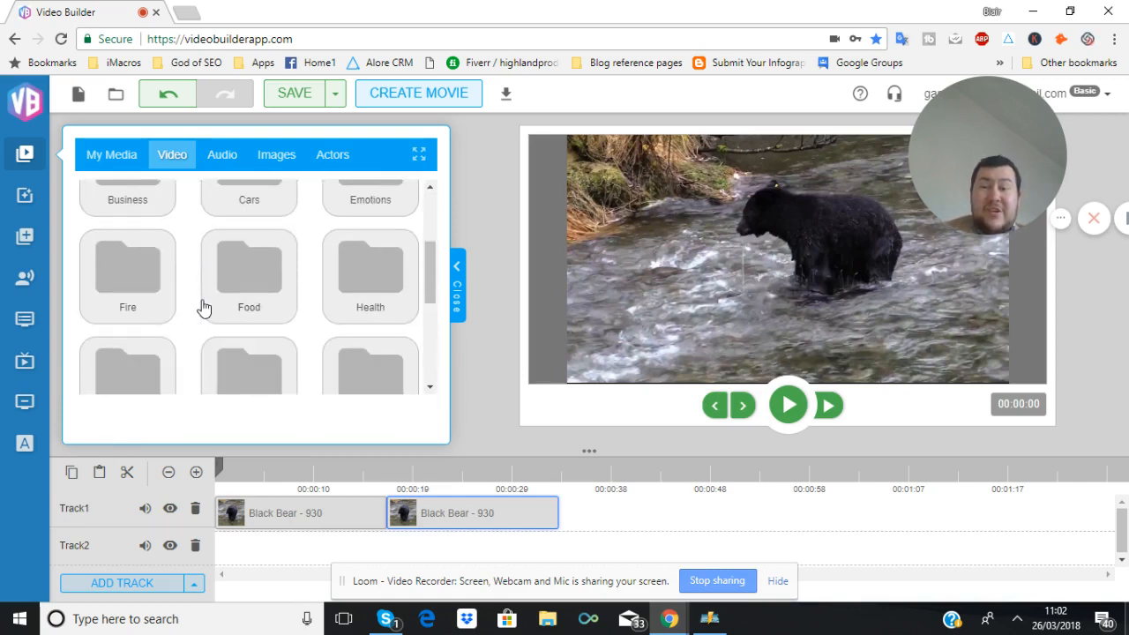
pyautogui.scroll(-1, 255, 281)
pyautogui.click(254, 281)
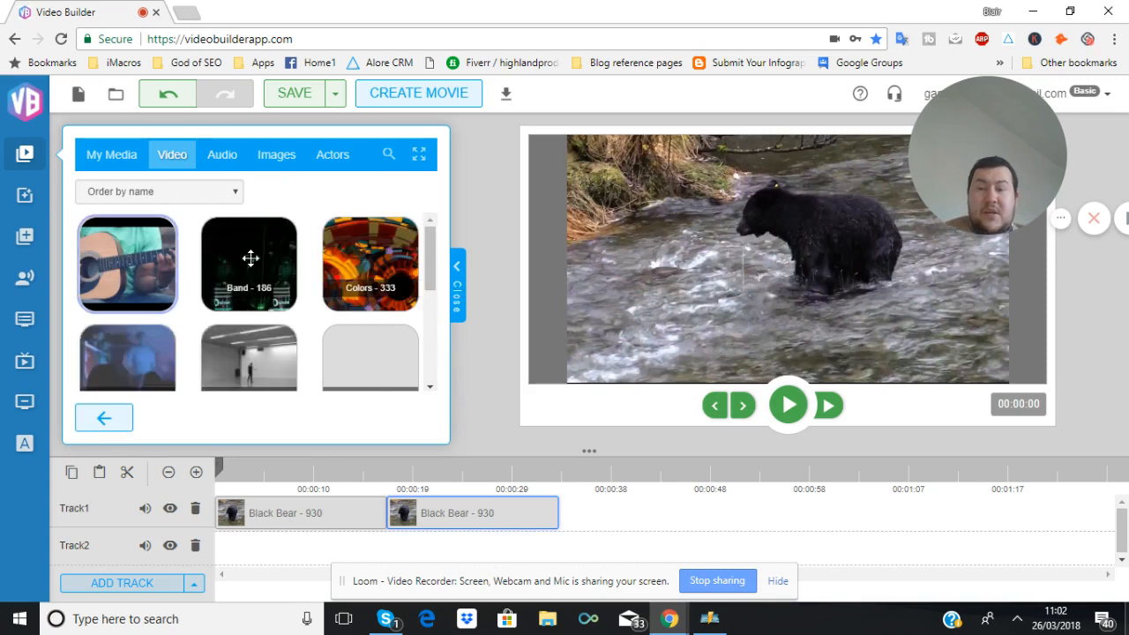
# Preview the Dance - 782 clip in the Music folder
pyautogui.scroll(-2, 353, 264)
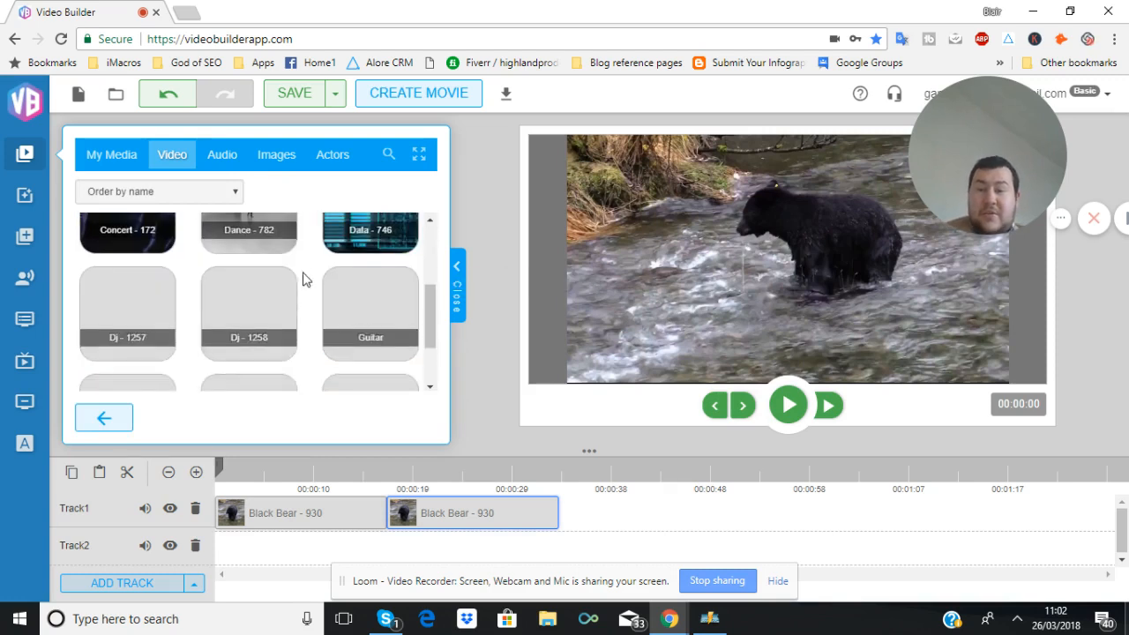
pyautogui.scroll(1, 246, 271)
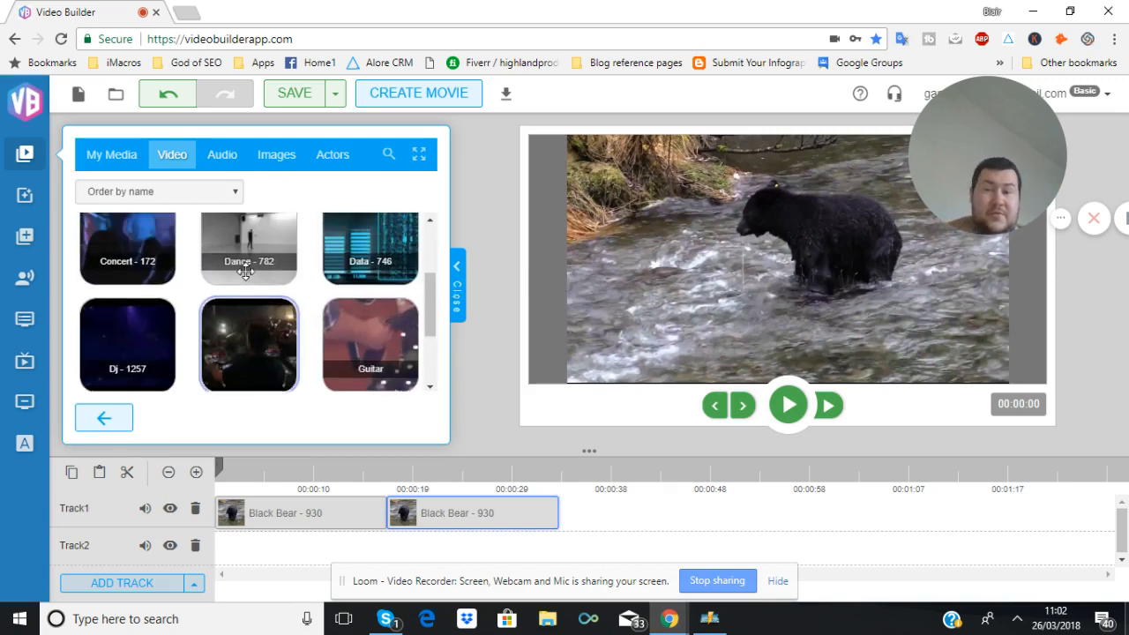
pyautogui.click(246, 271)
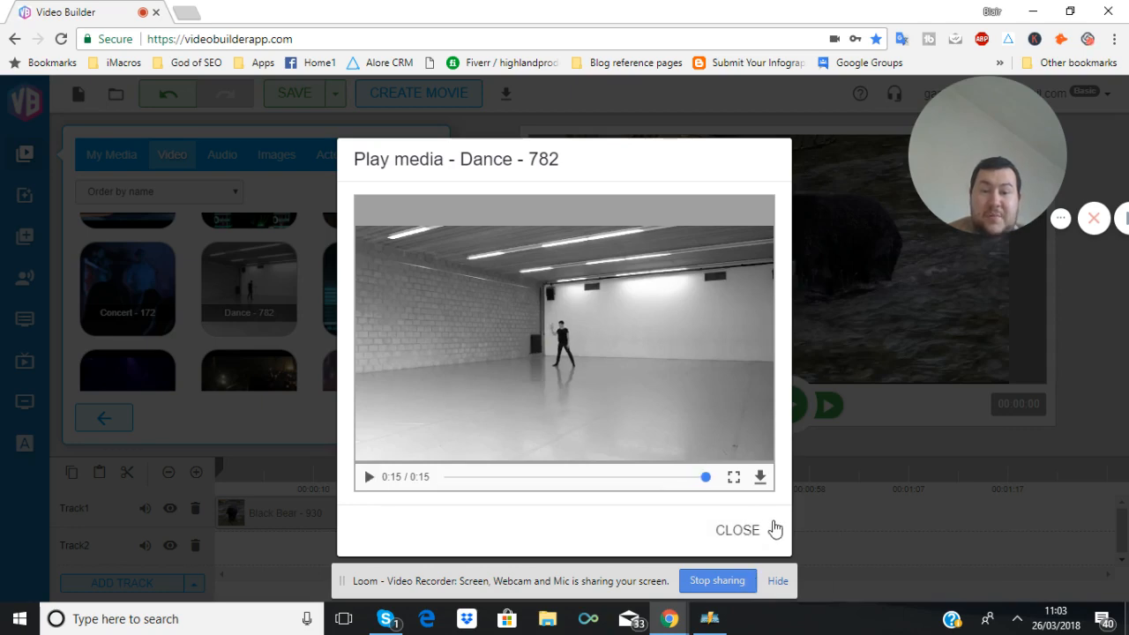
pyautogui.click(718, 531)
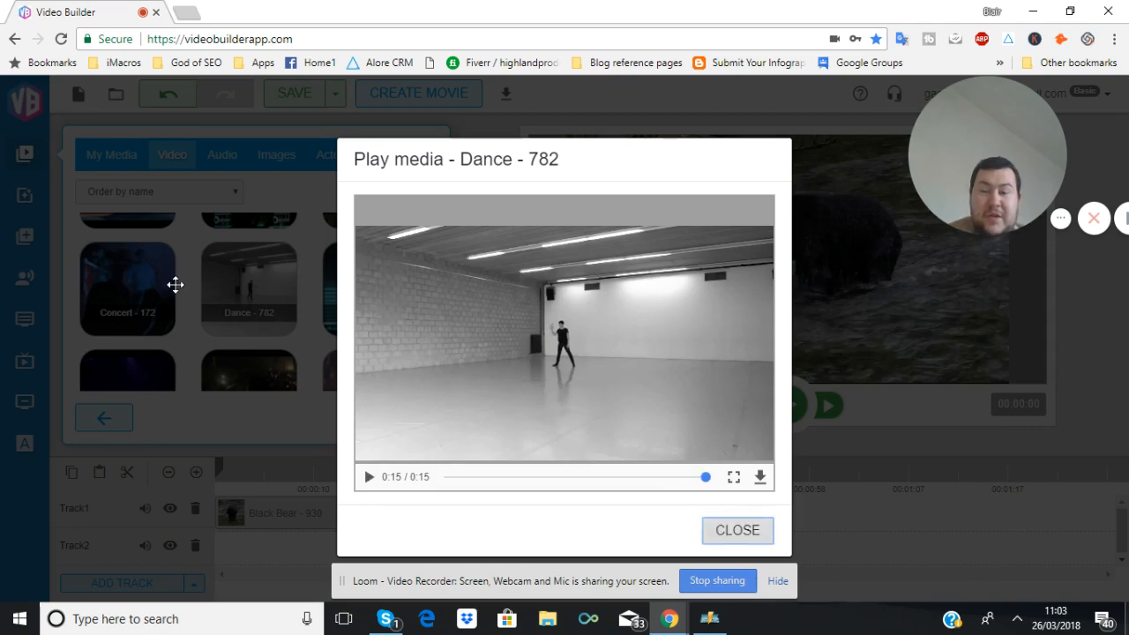
# Preview the Guitar clip in the Music folder
pyautogui.scroll(-3, 264, 298)
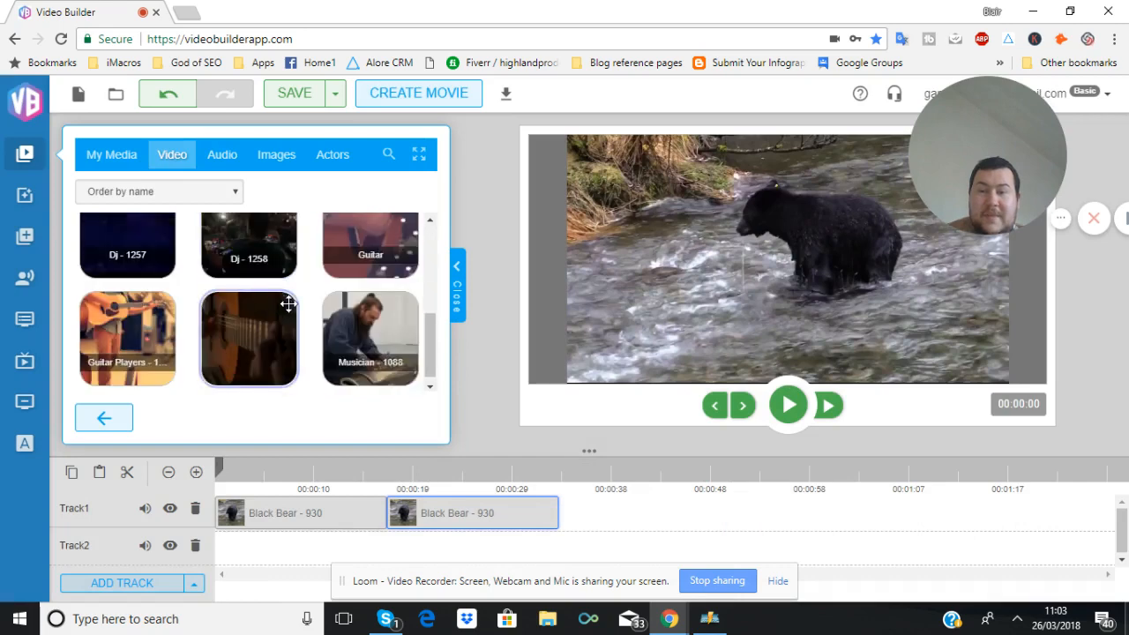
pyautogui.click(375, 233)
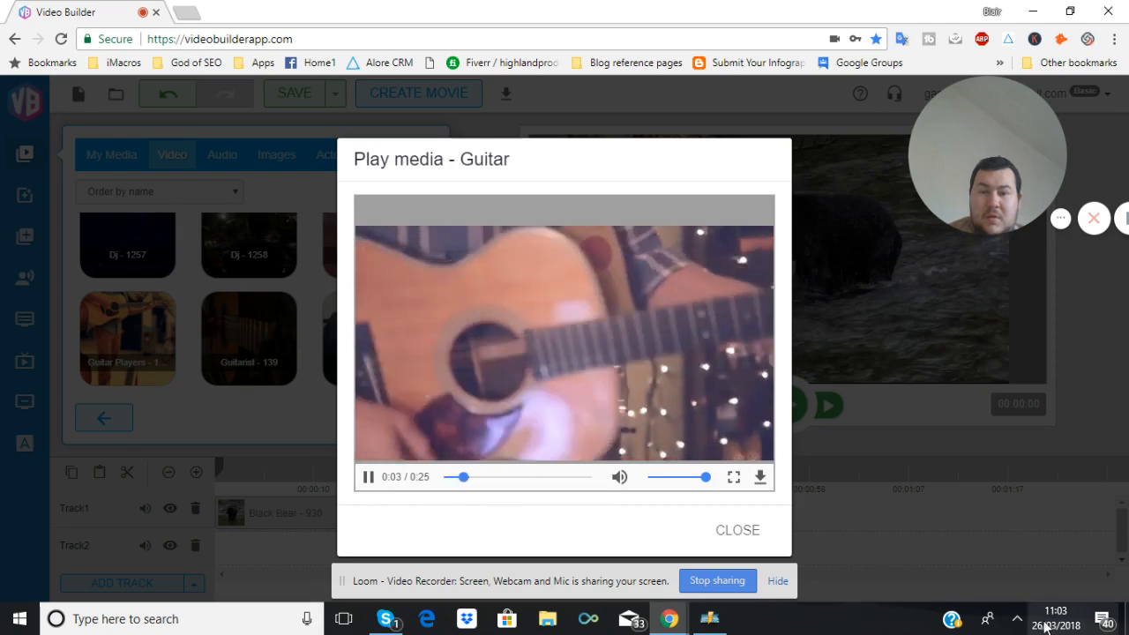
pyautogui.click(1017, 618)
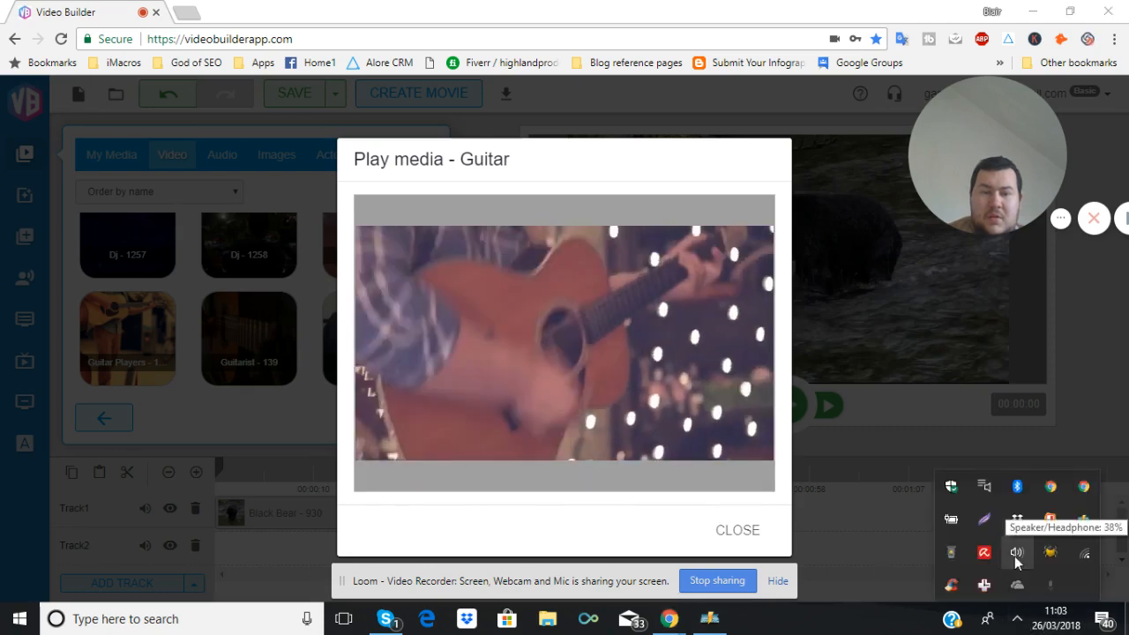
pyautogui.click(734, 528)
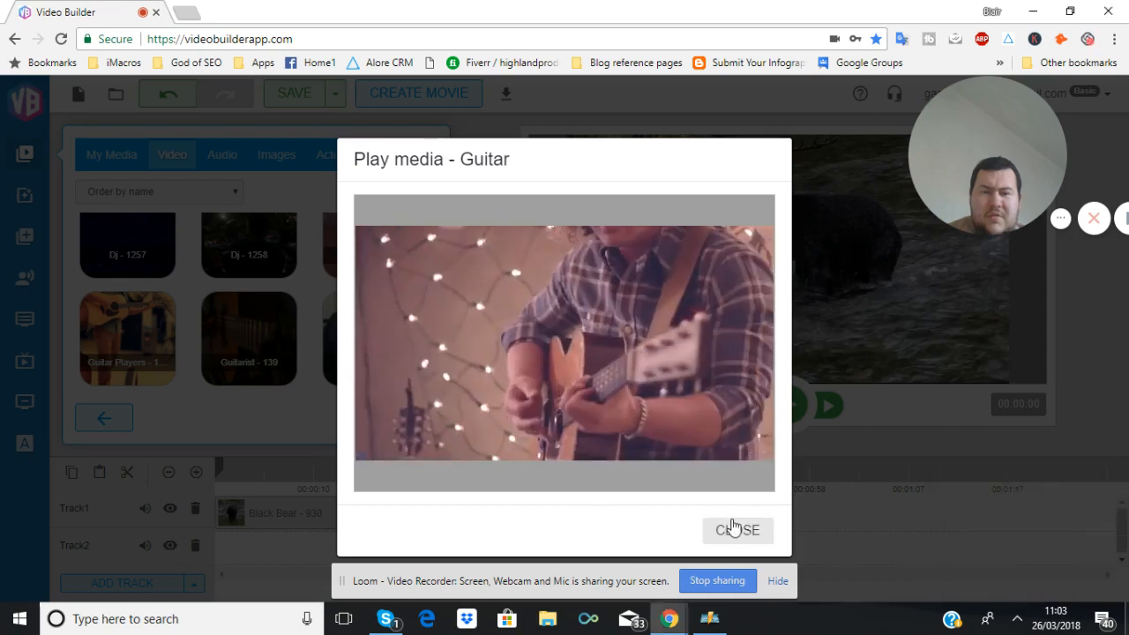
pyautogui.click(732, 527)
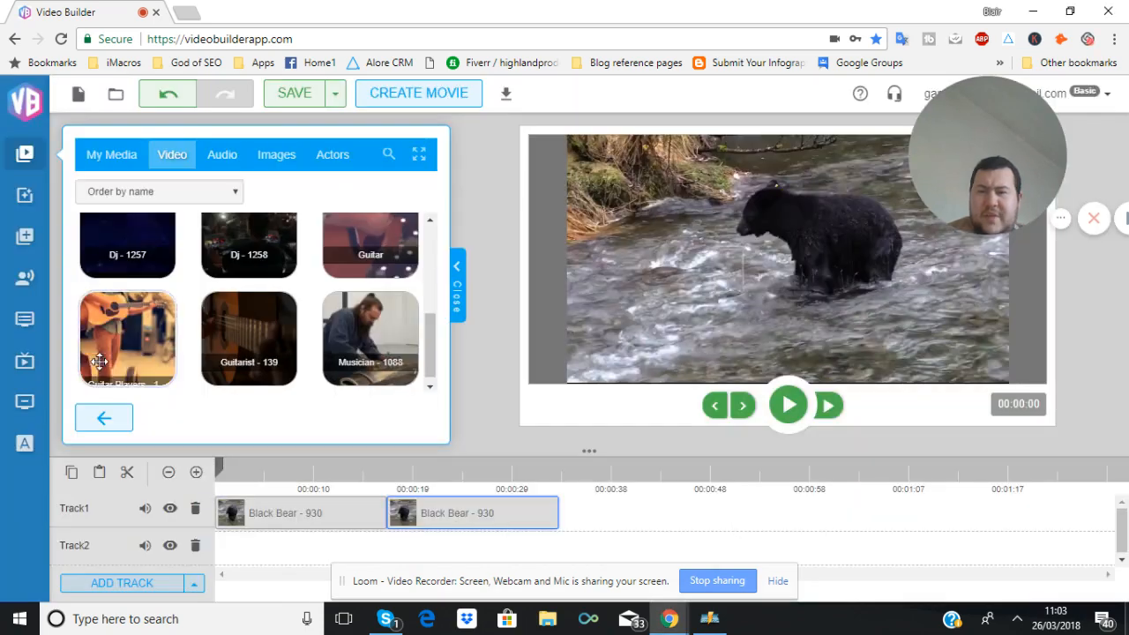
# Go back to the video category folders and scroll through them
pyautogui.click(81, 422)
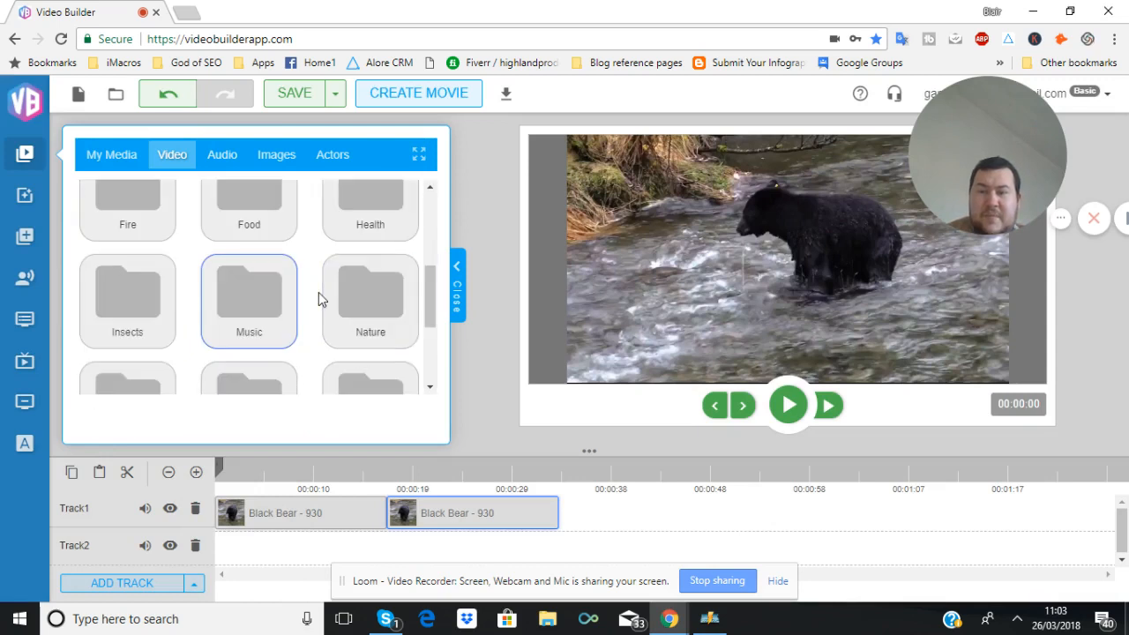
pyautogui.scroll(-2, 320, 298)
pyautogui.scroll(4, 319, 292)
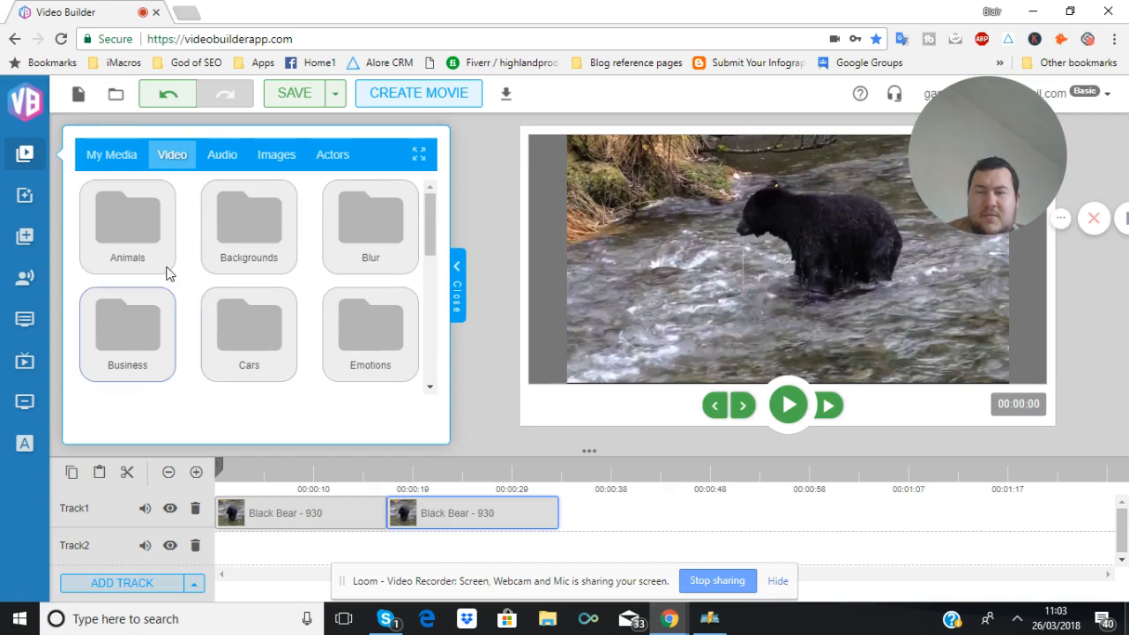
# Switch to the audio library and open the Music folder
pyautogui.scroll(-4, 187, 227)
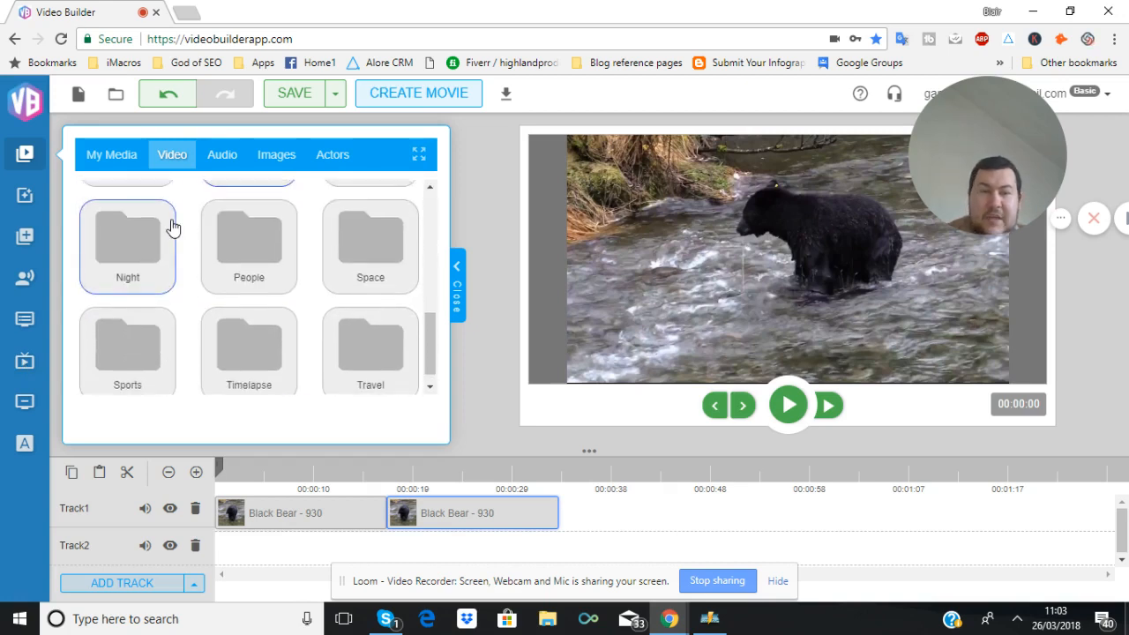
pyautogui.scroll(4, 181, 227)
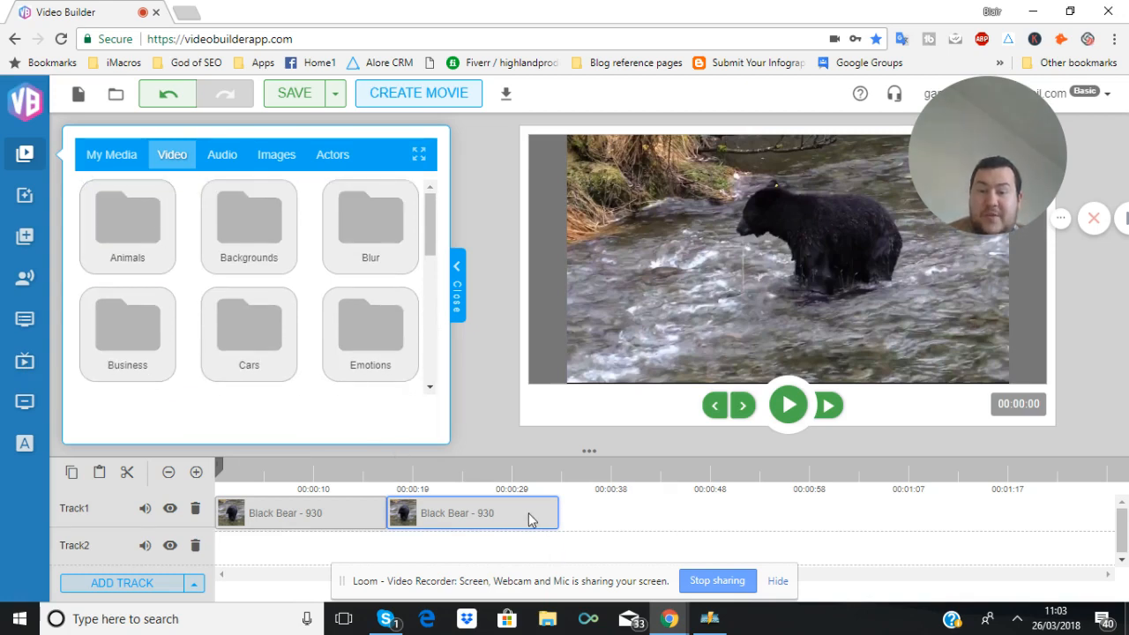
pyautogui.click(224, 155)
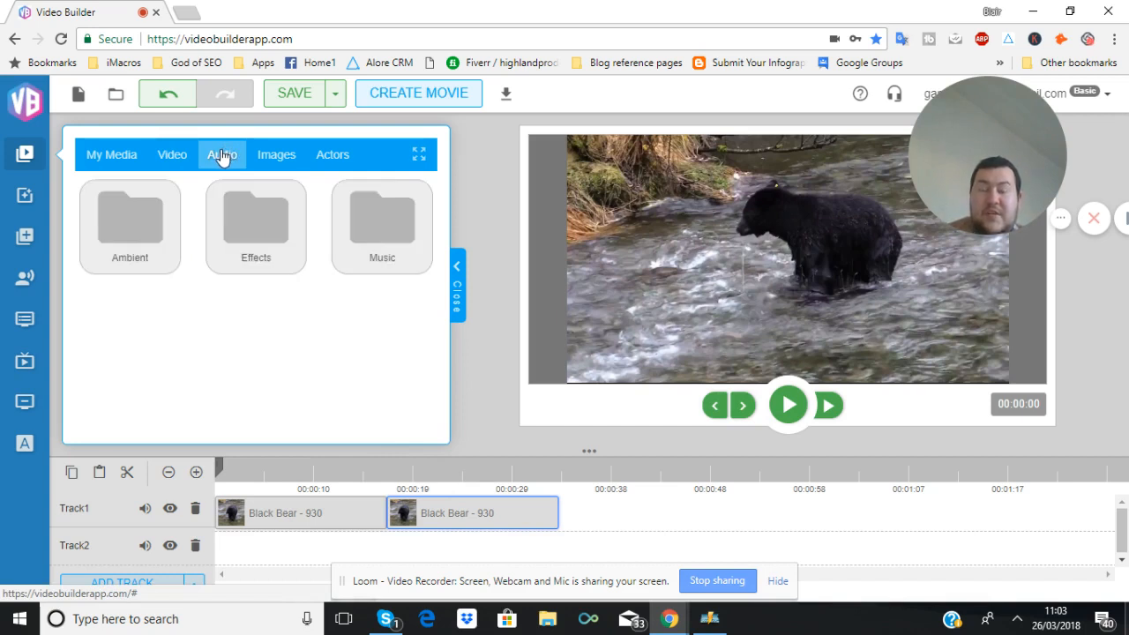
pyautogui.click(373, 220)
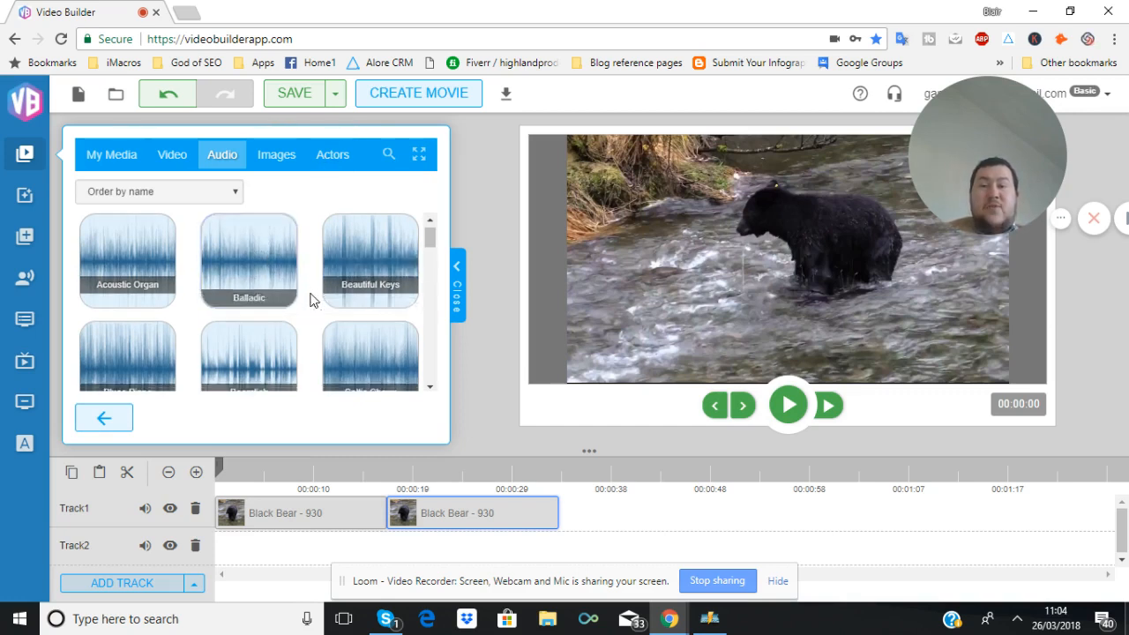
# Preview the Eastern Promise track in the Music folder and close the player
pyautogui.scroll(-4, 310, 301)
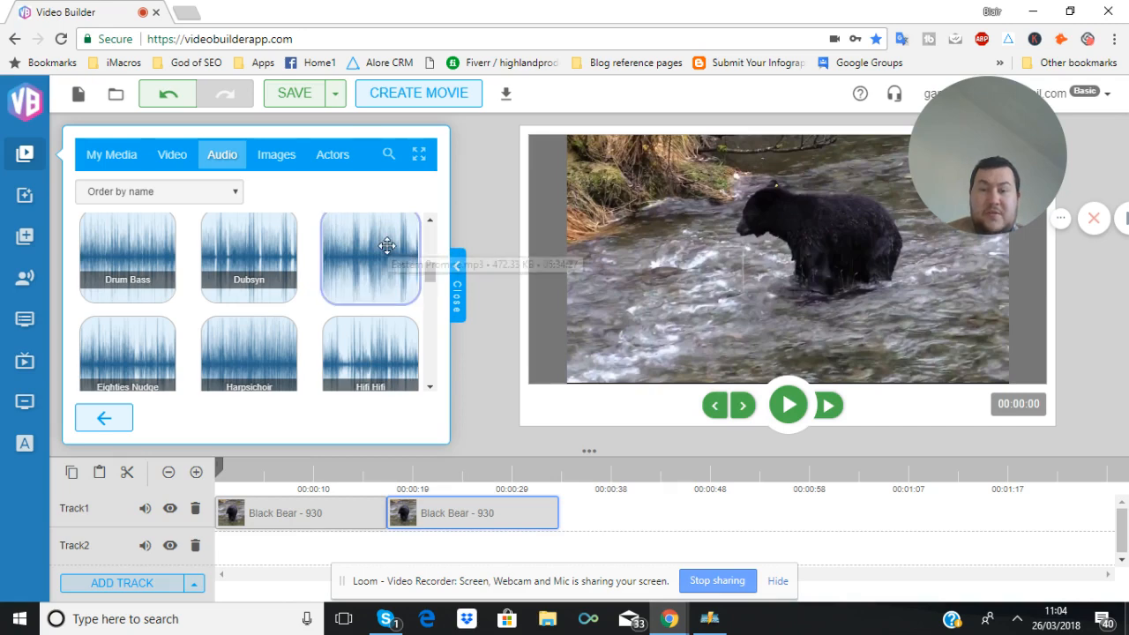
pyautogui.click(418, 235)
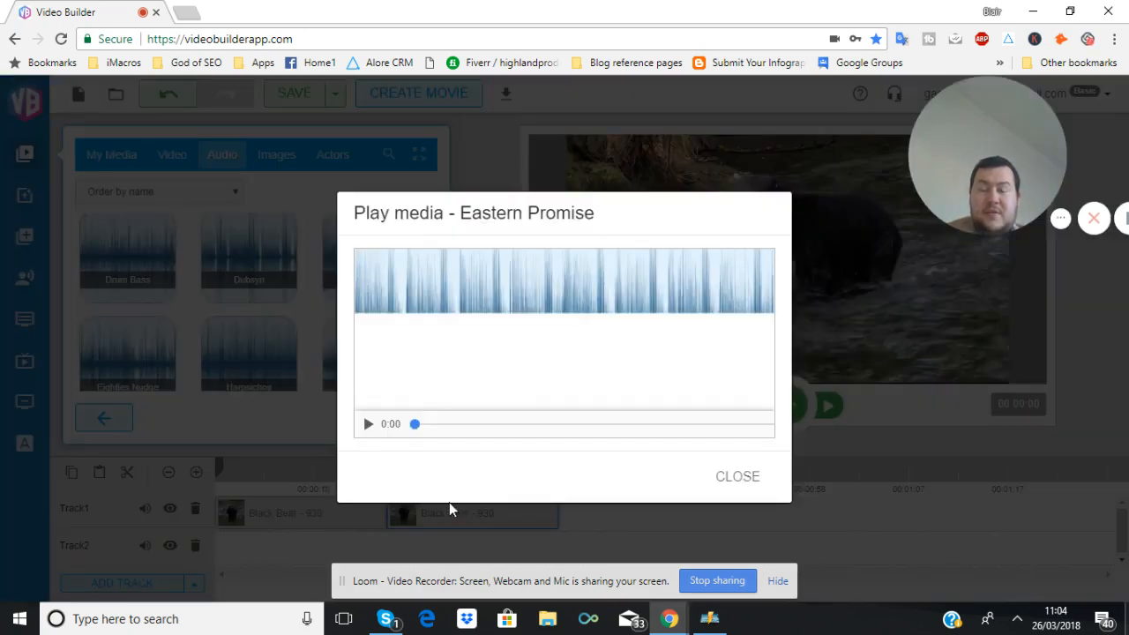
pyautogui.click(369, 424)
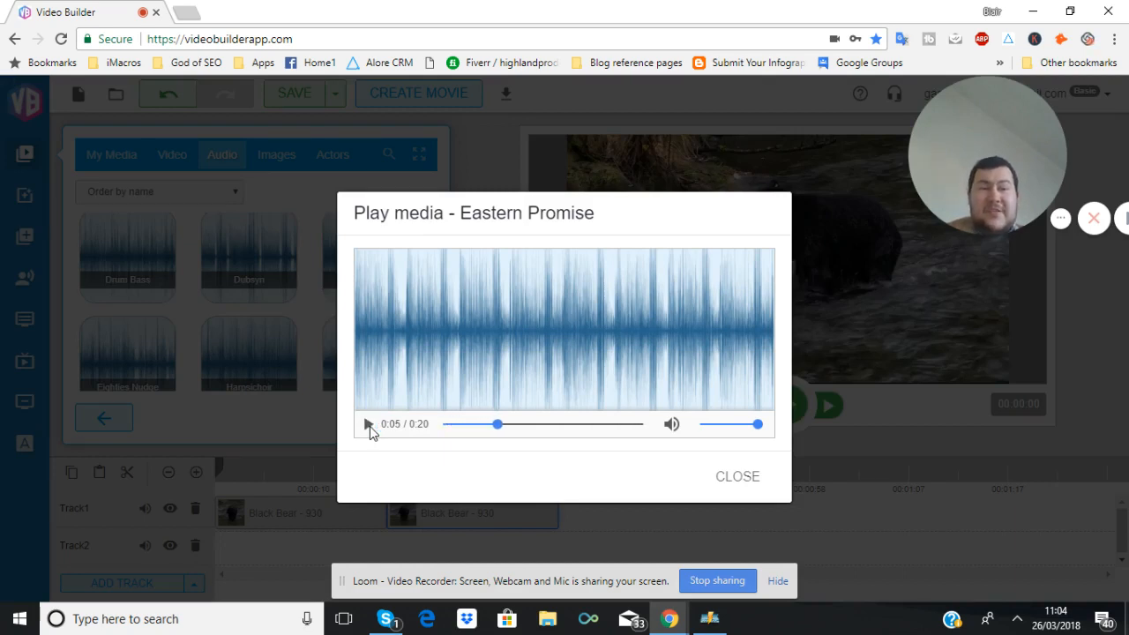
pyautogui.click(369, 424)
pyautogui.click(369, 424)
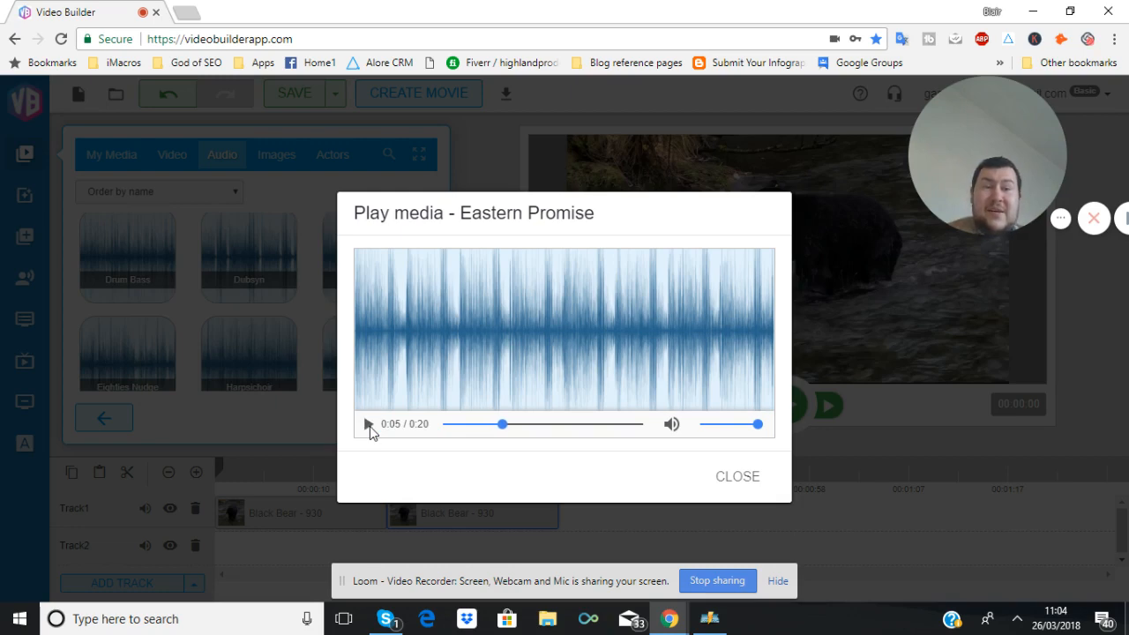
pyautogui.click(759, 479)
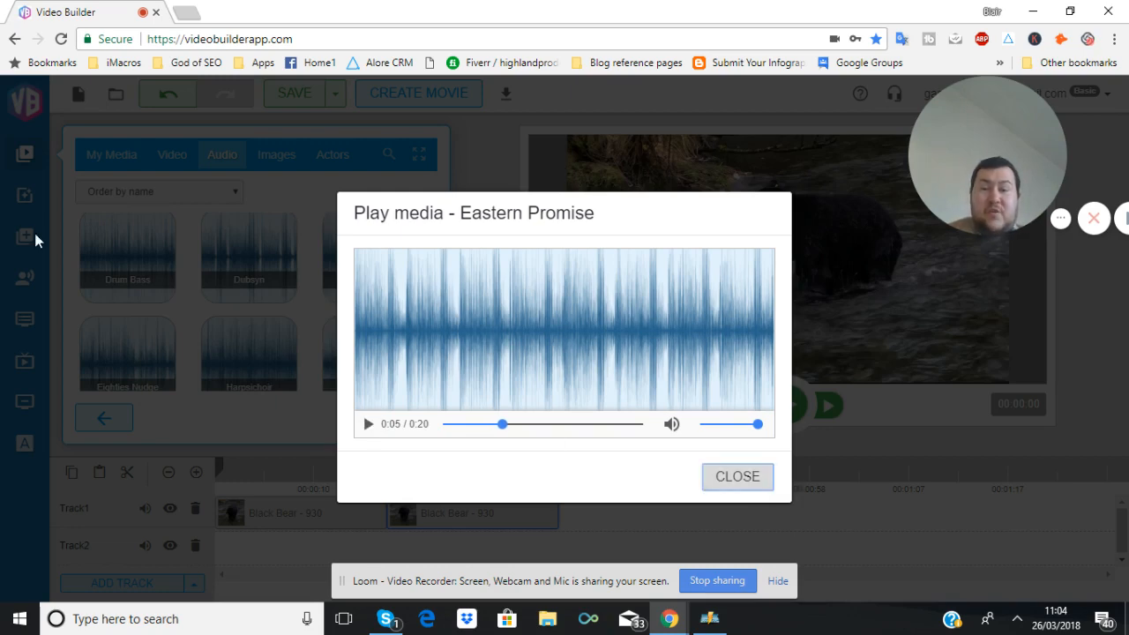
# Preview the Celtic Charm track in the Music folder
pyautogui.scroll(-2, 283, 322)
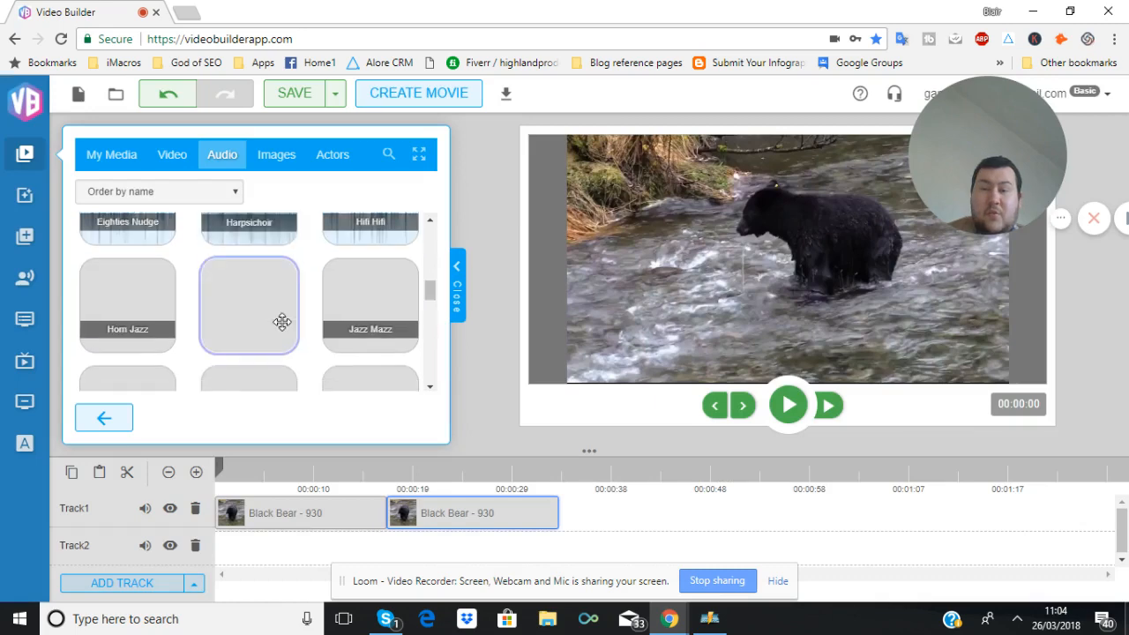
pyautogui.scroll(2, 282, 323)
pyautogui.scroll(2, 282, 322)
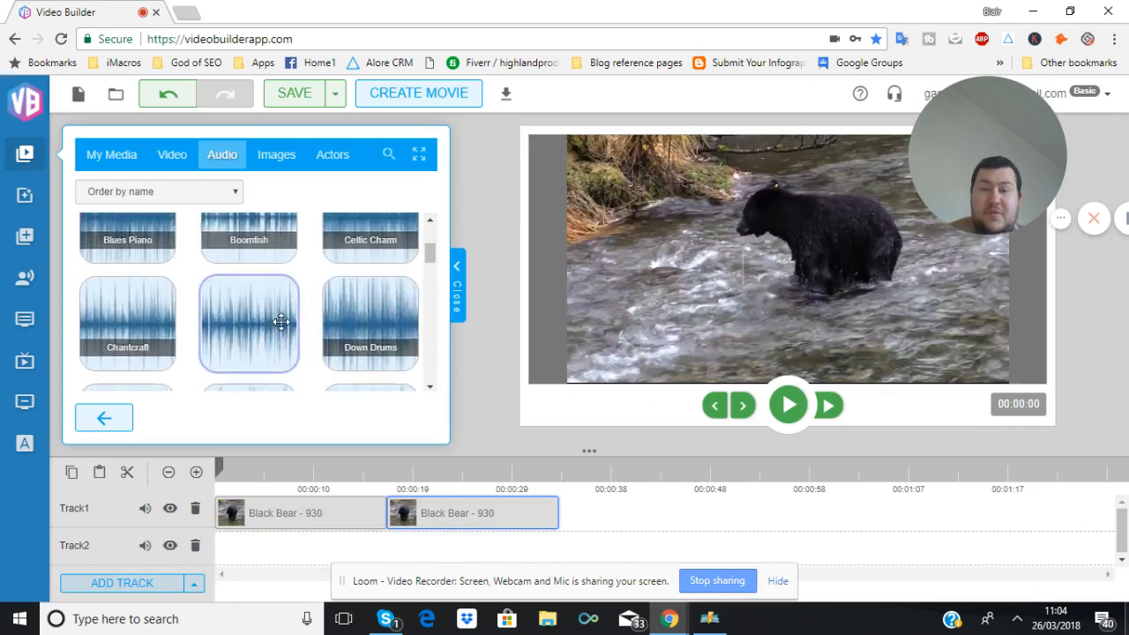
pyautogui.click(327, 285)
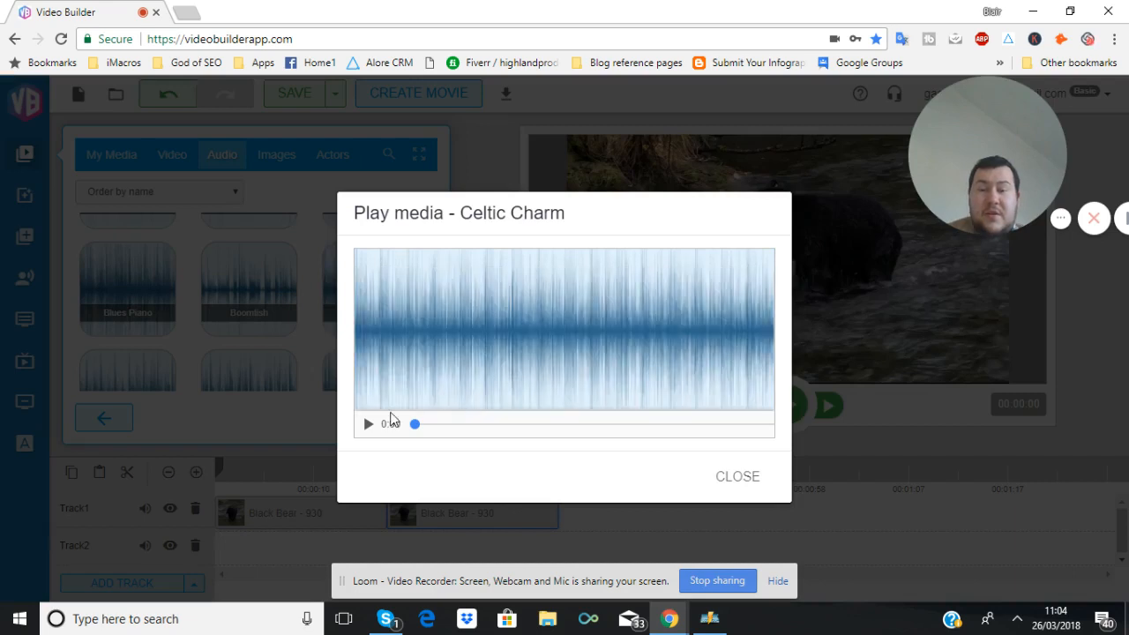
pyautogui.click(368, 424)
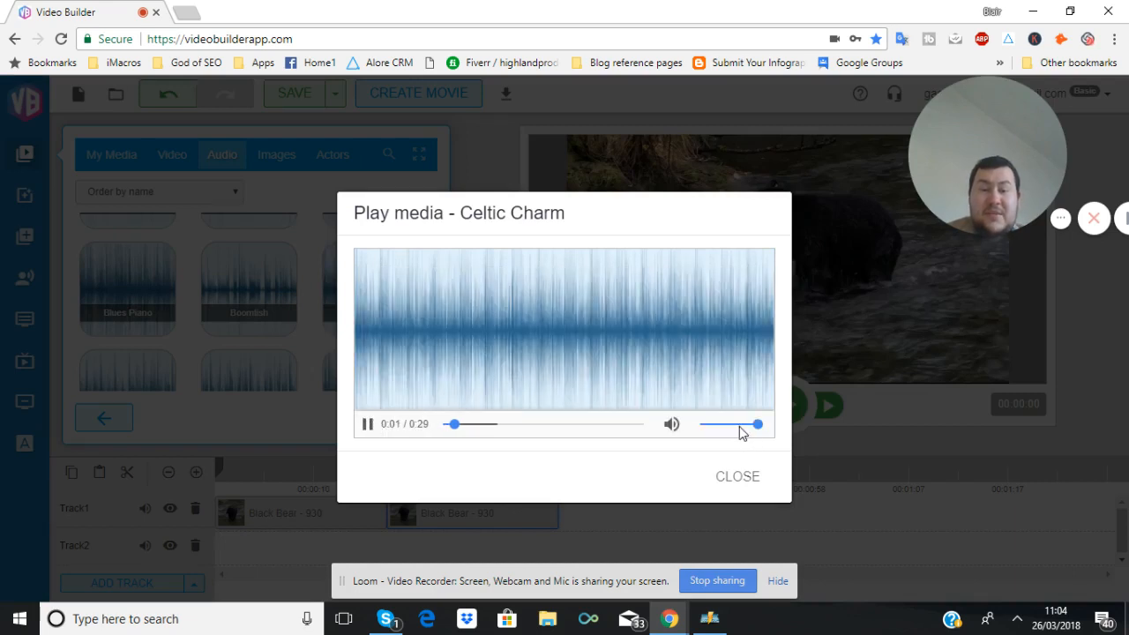
pyautogui.moveTo(738, 429); pyautogui.dragTo(730, 430)
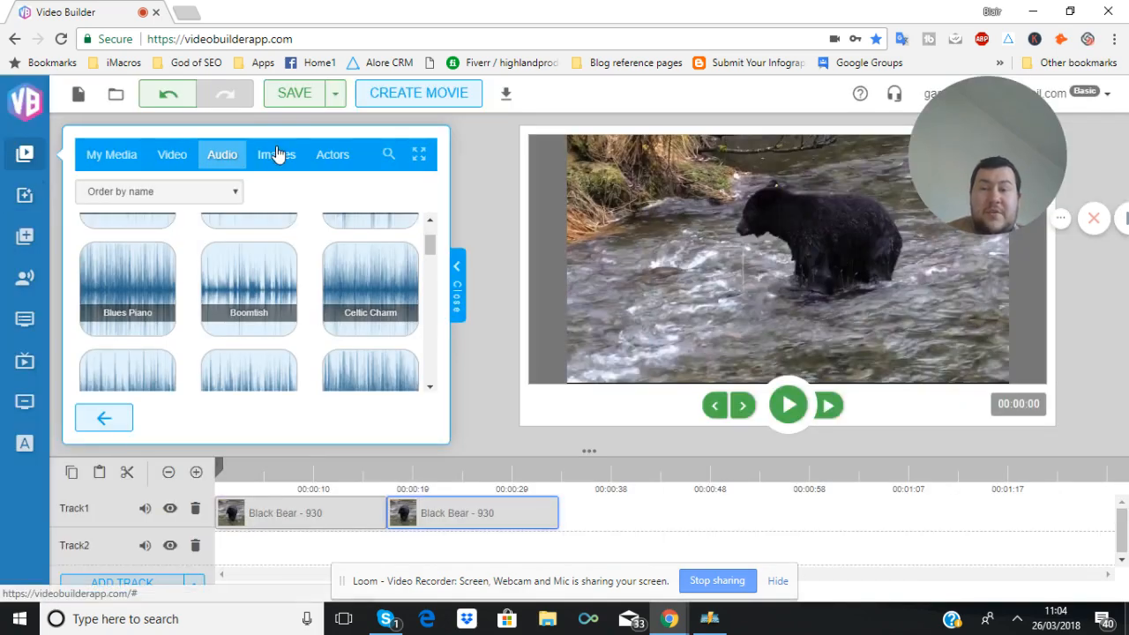
# Open the People folder in the image library and browse its images
pyautogui.click(275, 154)
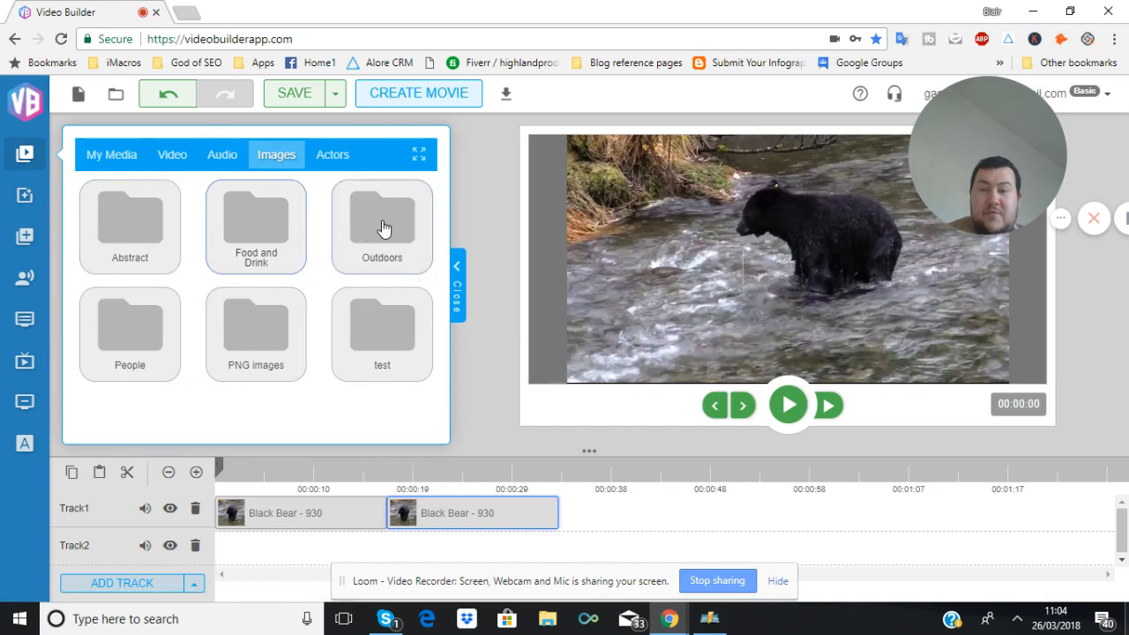
pyautogui.click(137, 306)
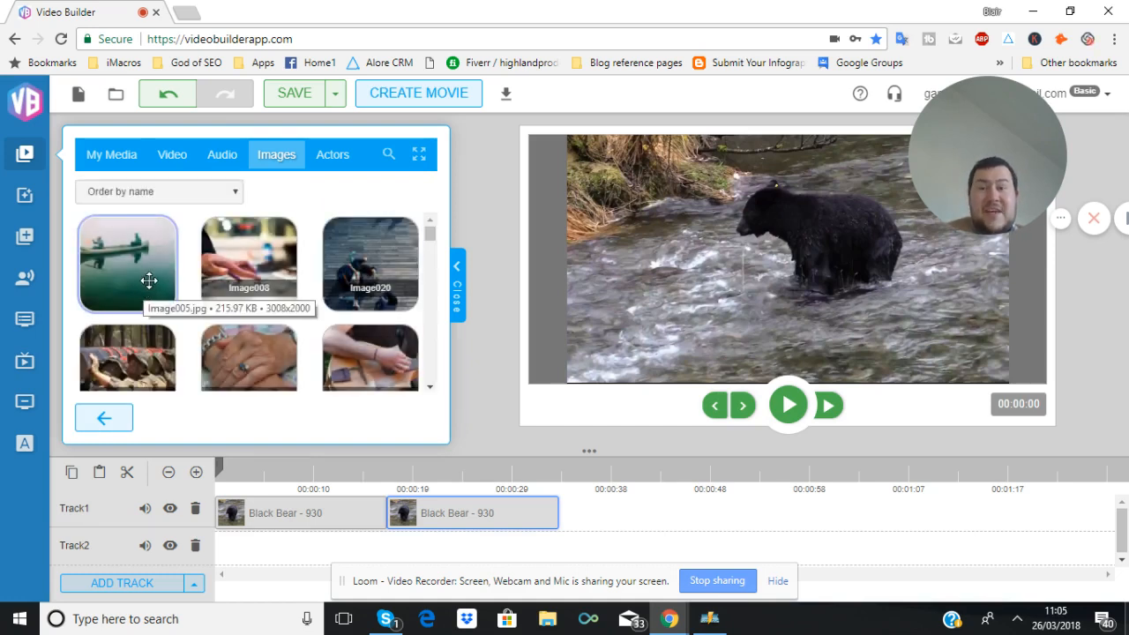
pyautogui.scroll(-1, 141, 281)
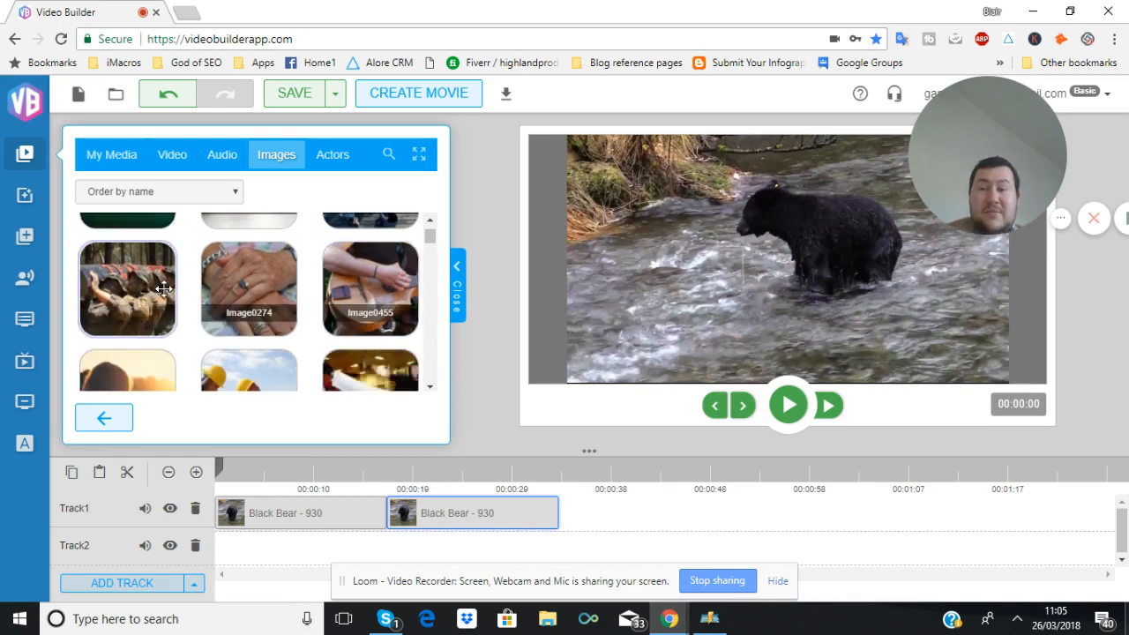
pyautogui.scroll(-2, 264, 296)
pyautogui.scroll(2, 226, 291)
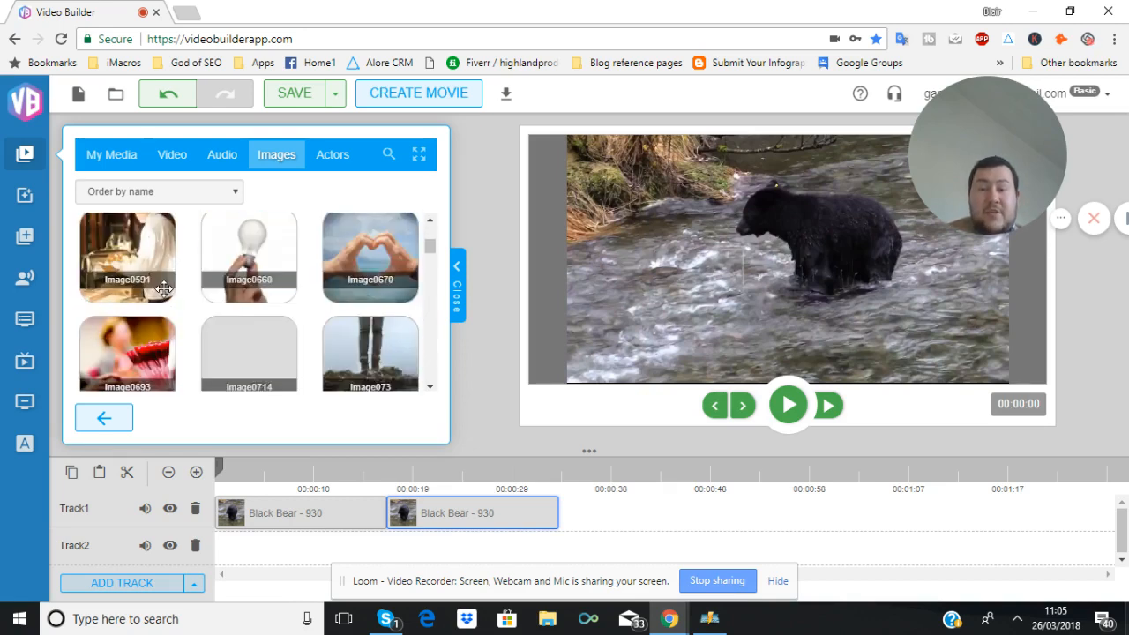
# Place Image0565 on Track2 of the timeline and delete the first Black Bear - 930 clip from Track1
pyautogui.moveTo(226, 291)
pyautogui.mouseDown()
pyautogui.moveTo(308, 363)
pyautogui.moveTo(342, 497)
pyautogui.moveTo(269, 529)
pyautogui.moveTo(272, 547)
pyautogui.mouseUp()
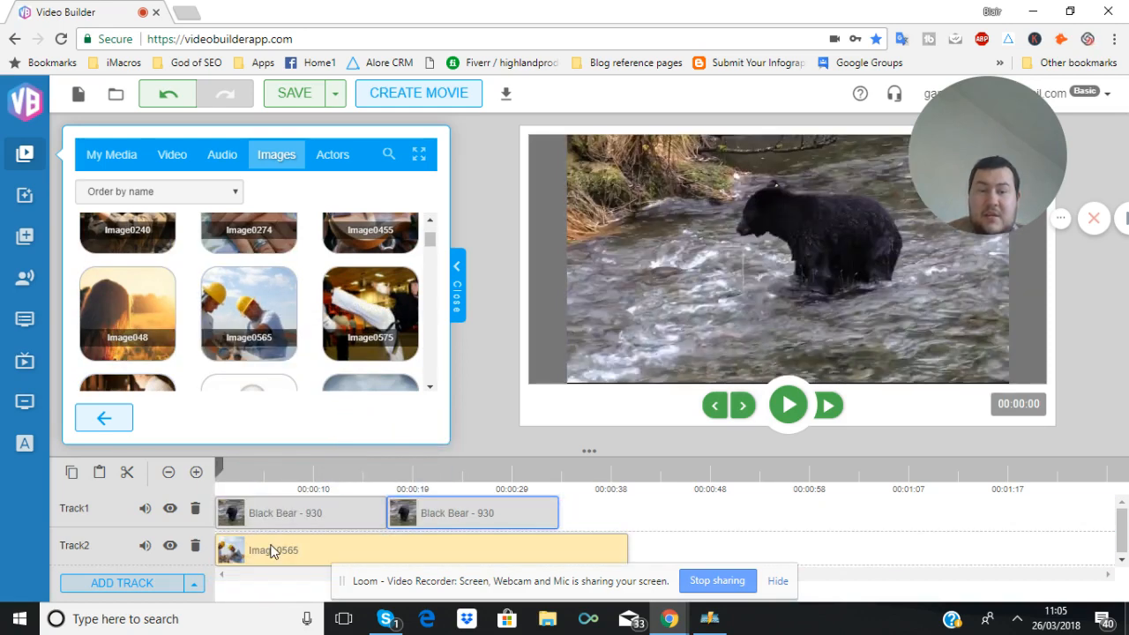
pyautogui.click(301, 520)
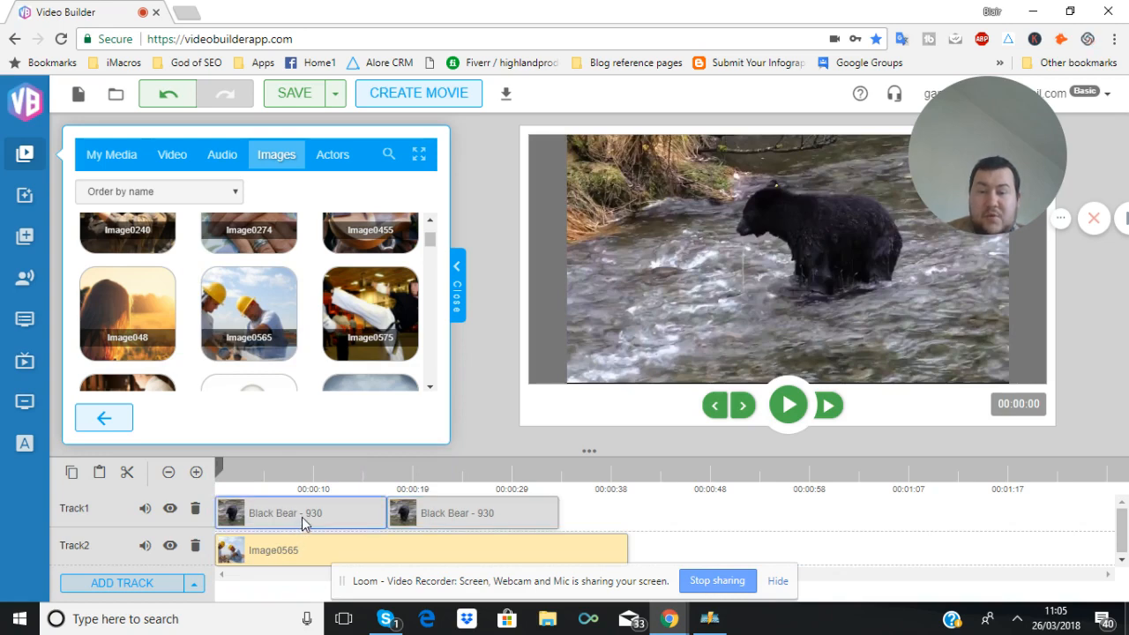
pyautogui.rightClick(303, 522)
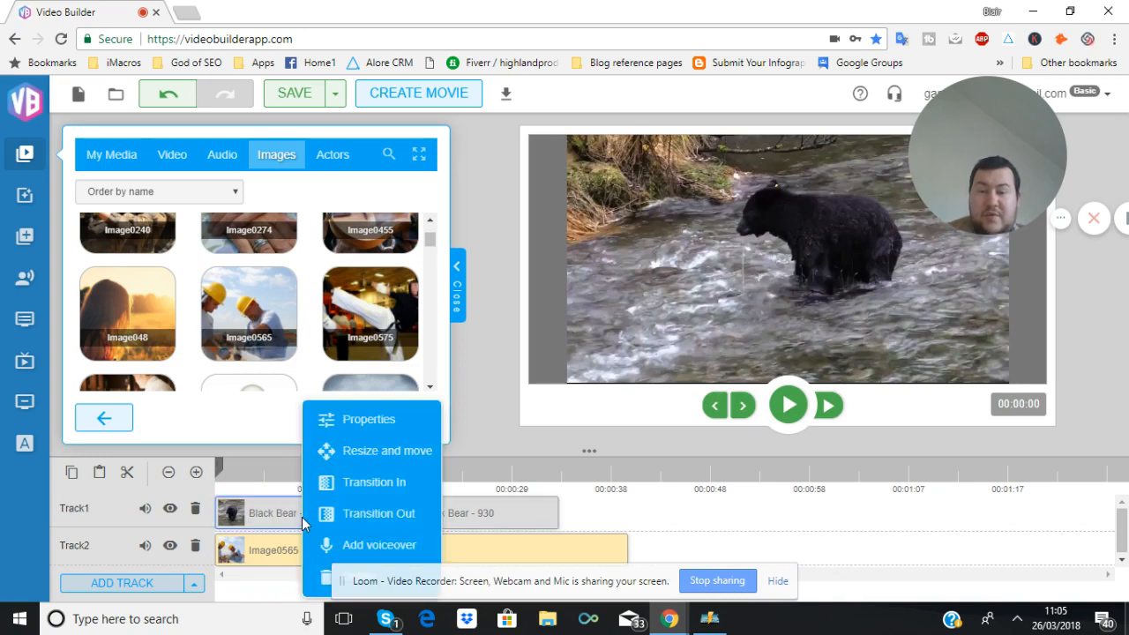
pyautogui.click(328, 571)
pyautogui.click(438, 500)
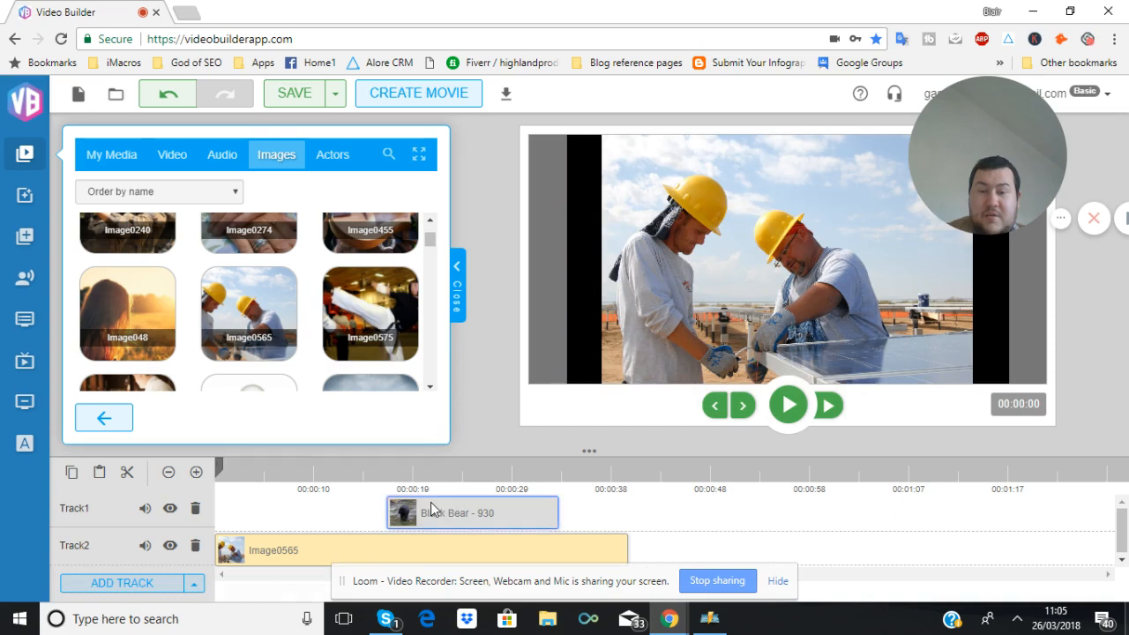
# Delete Track1 with the remaining Black Bear - 930 clip and select the Image0565 clip
pyautogui.rightClick(429, 510)
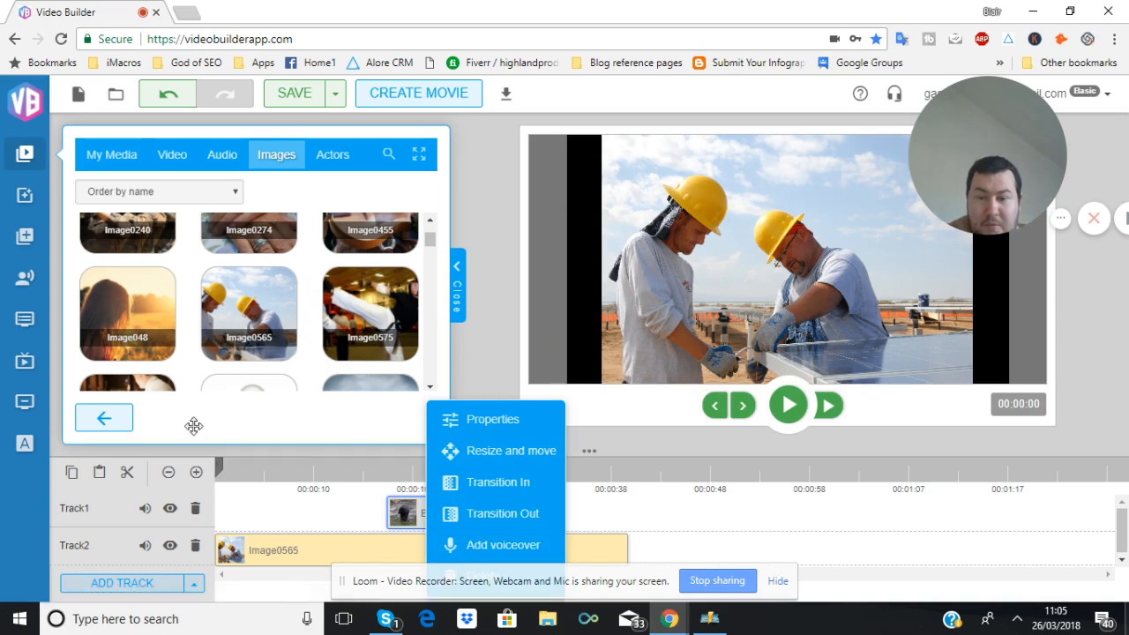
pyautogui.click(394, 517)
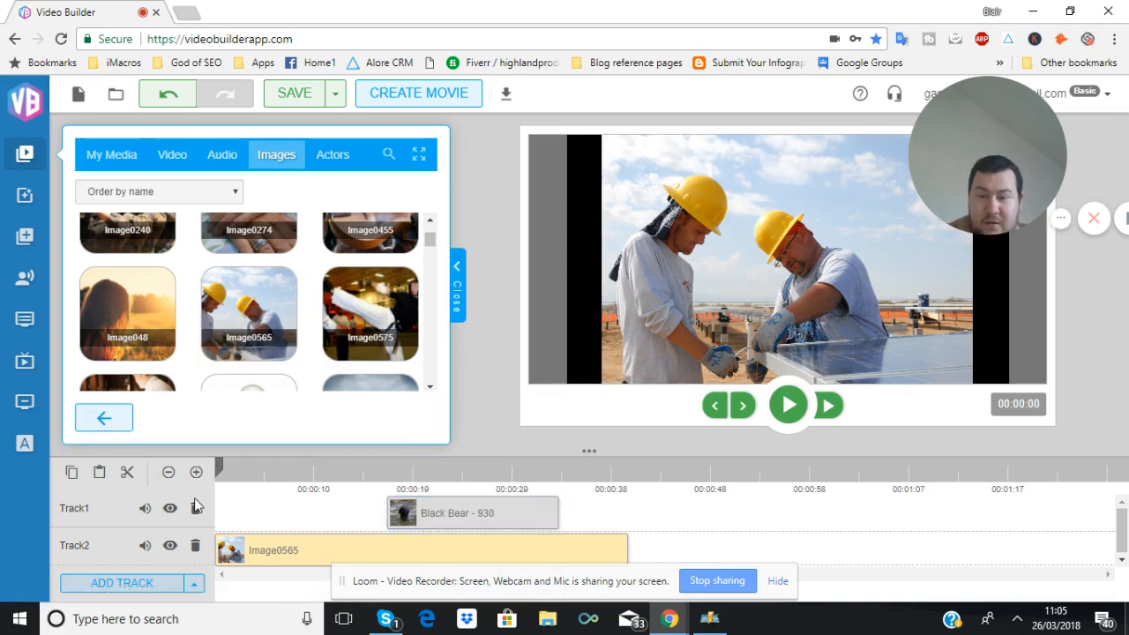
pyautogui.click(196, 508)
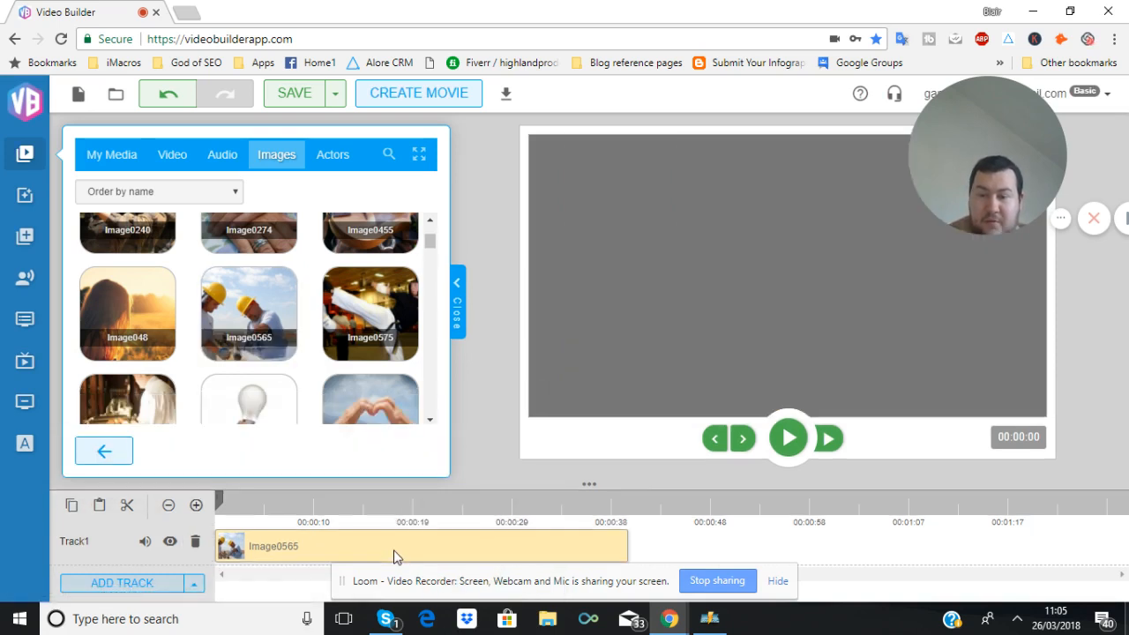
pyautogui.click(394, 554)
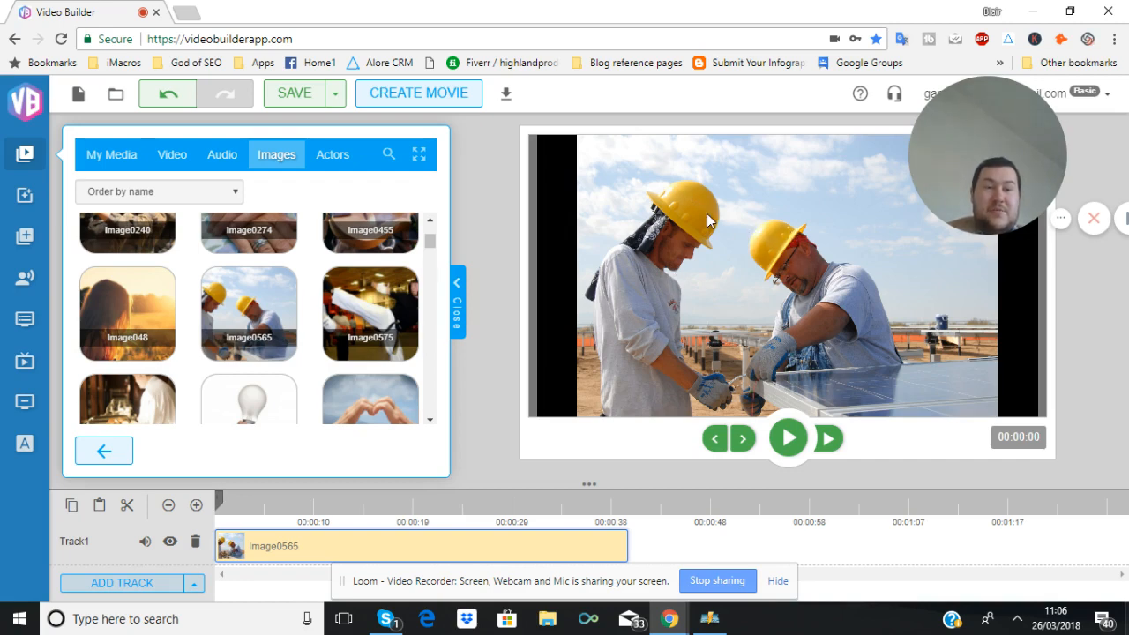
# Add a new empty track to the timeline
pyautogui.scroll(-2, 297, 342)
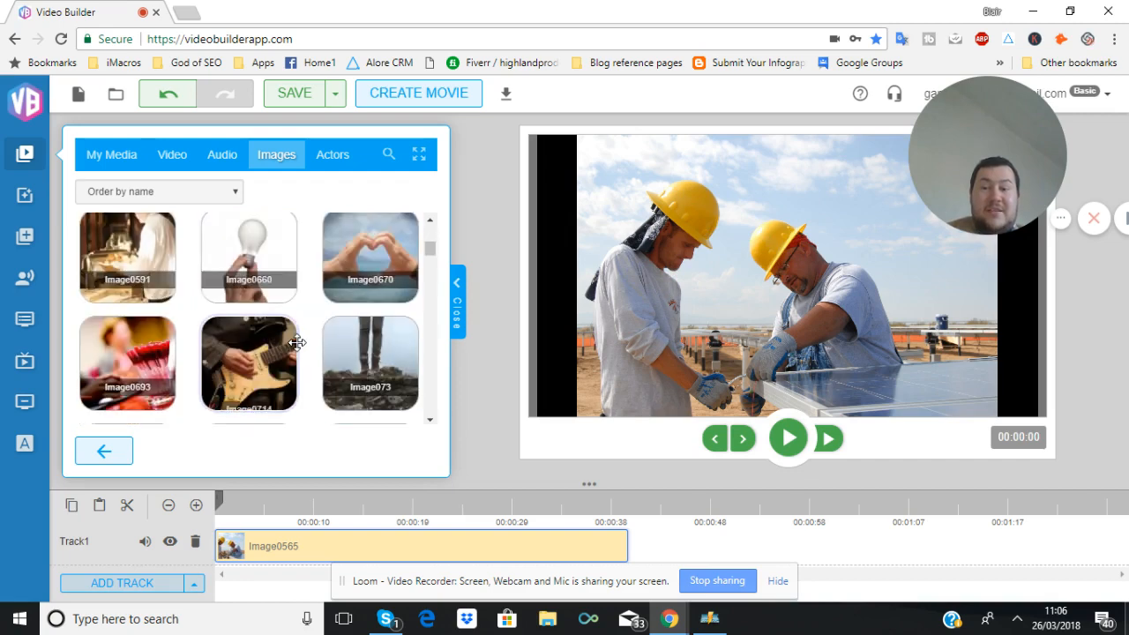
pyautogui.scroll(3, 298, 342)
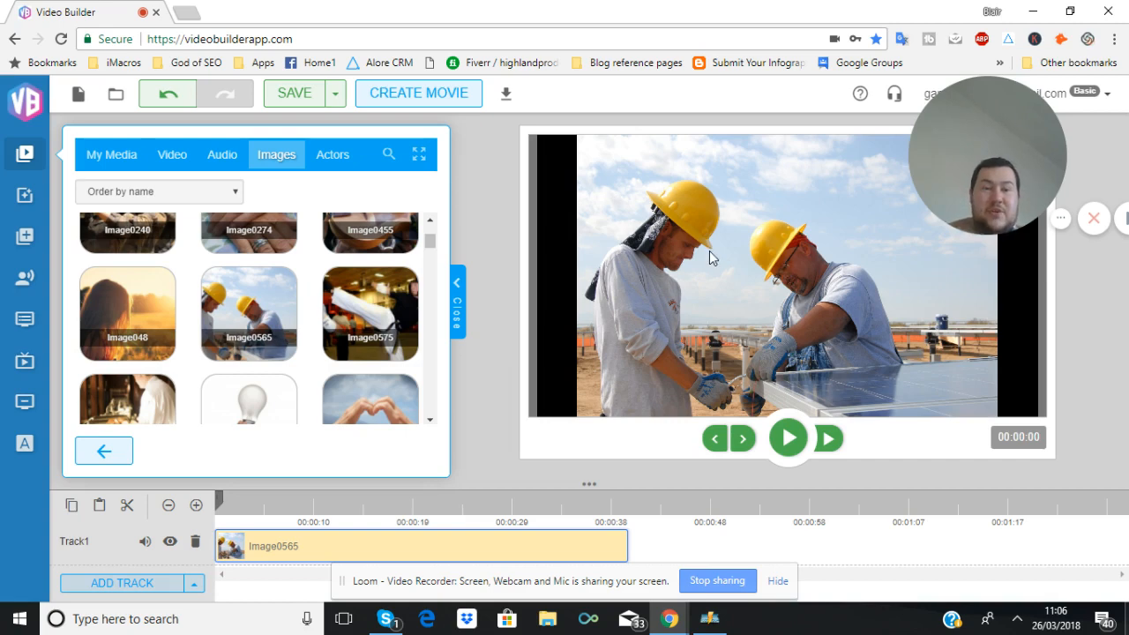
pyautogui.scroll(-1, 265, 331)
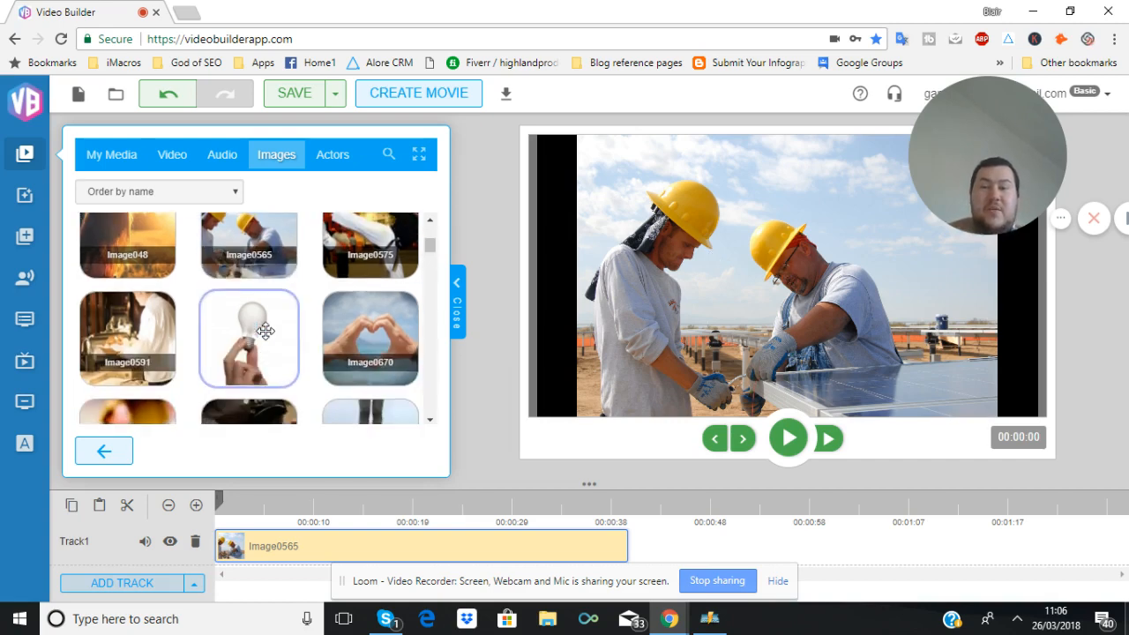
pyautogui.scroll(2, 266, 331)
pyautogui.scroll(1, 265, 330)
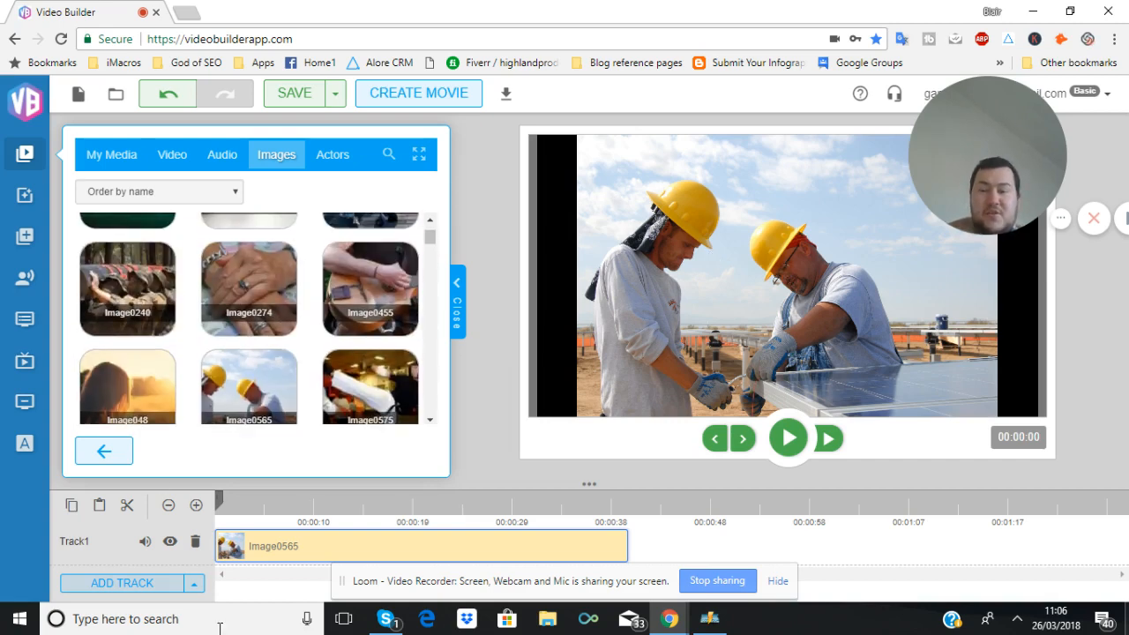
pyautogui.click(130, 591)
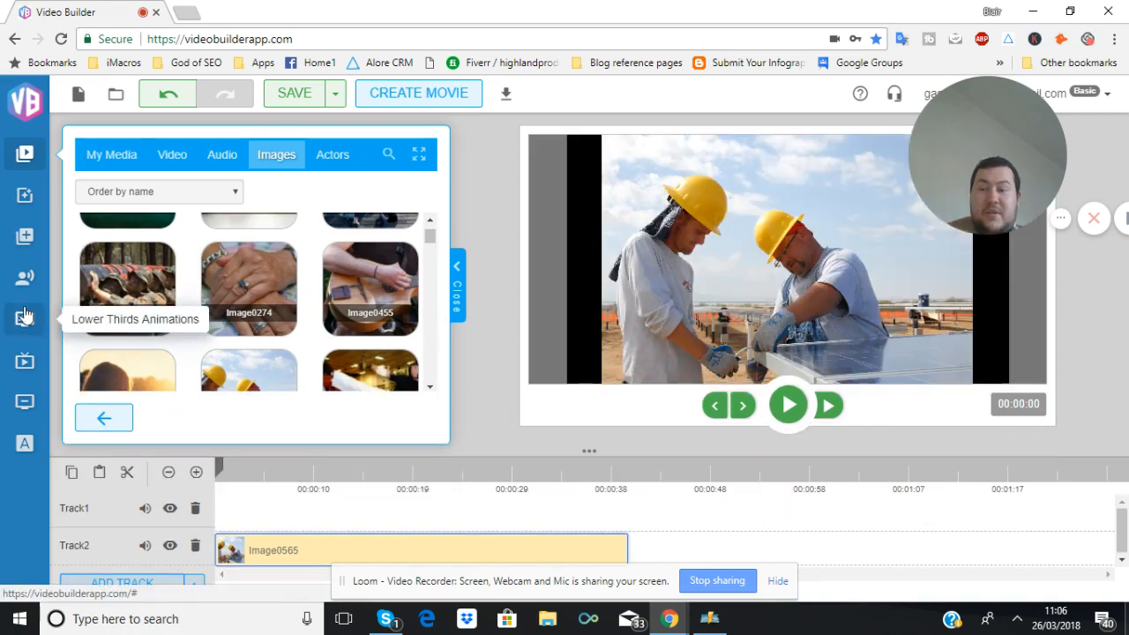
# Open the Actors library and scroll through the spokesperson clips
pyautogui.click(343, 164)
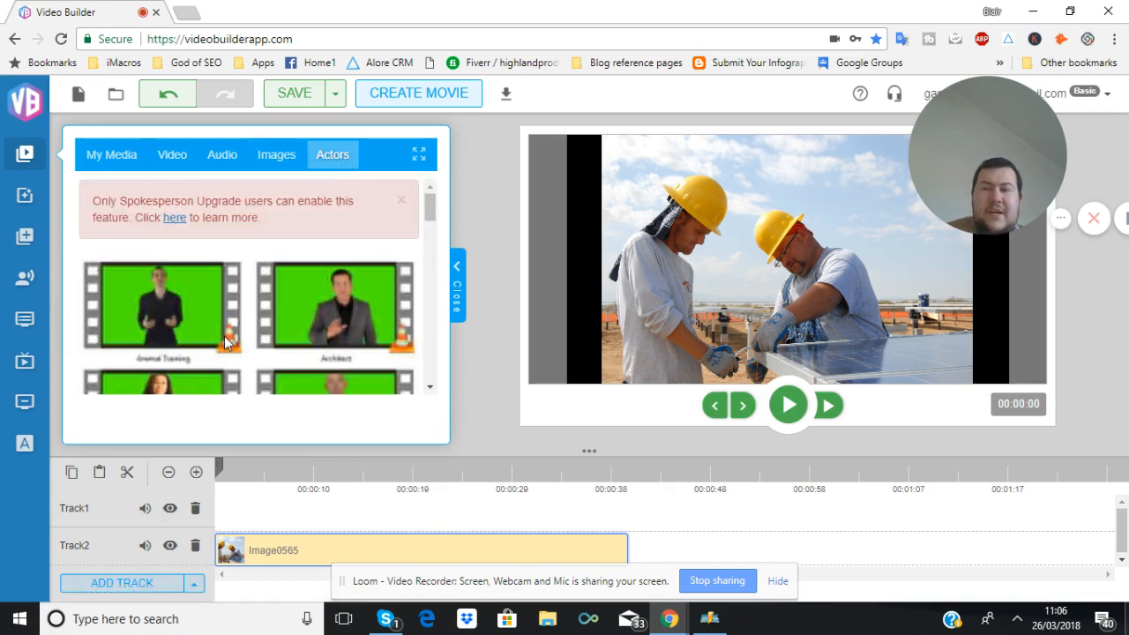
pyautogui.scroll(-3, 224, 336)
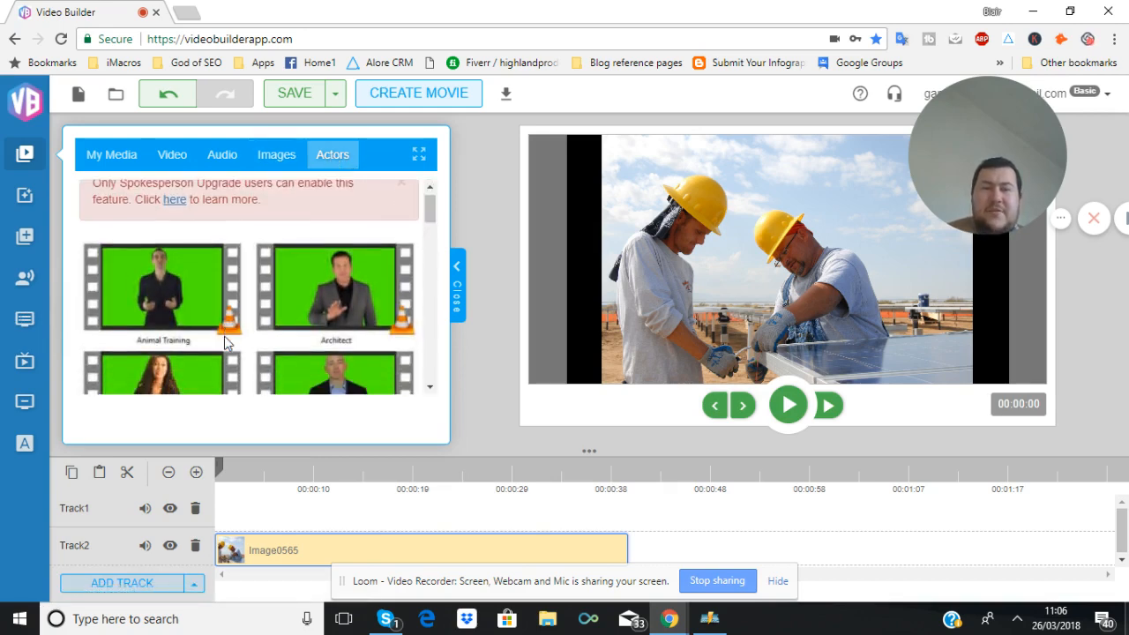
pyautogui.scroll(3, 226, 343)
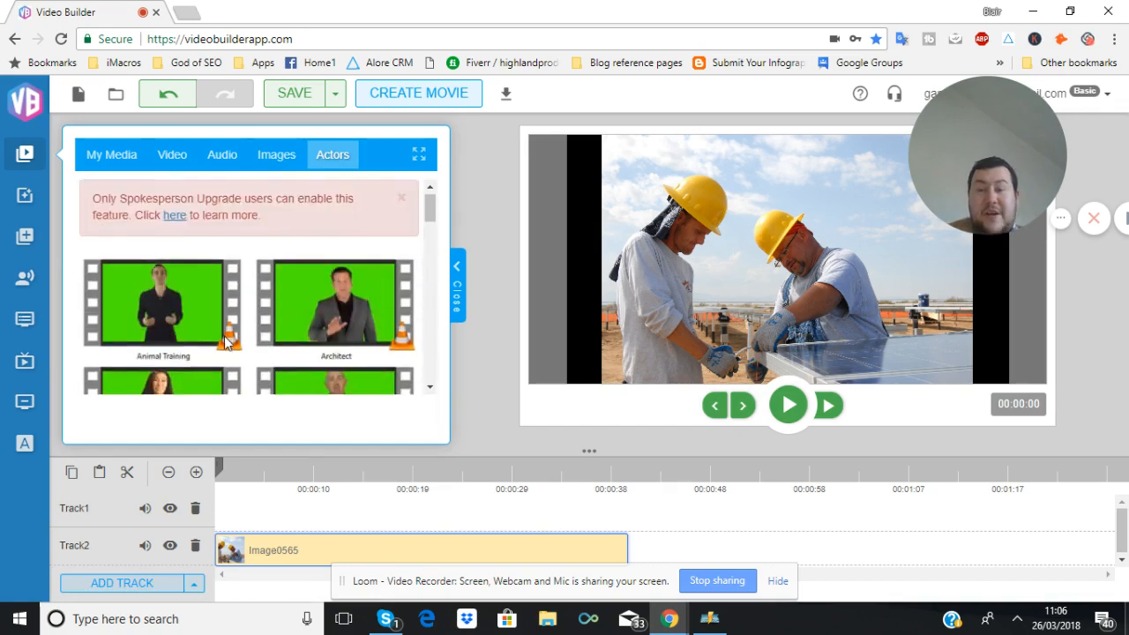
pyautogui.scroll(-8, 291, 281)
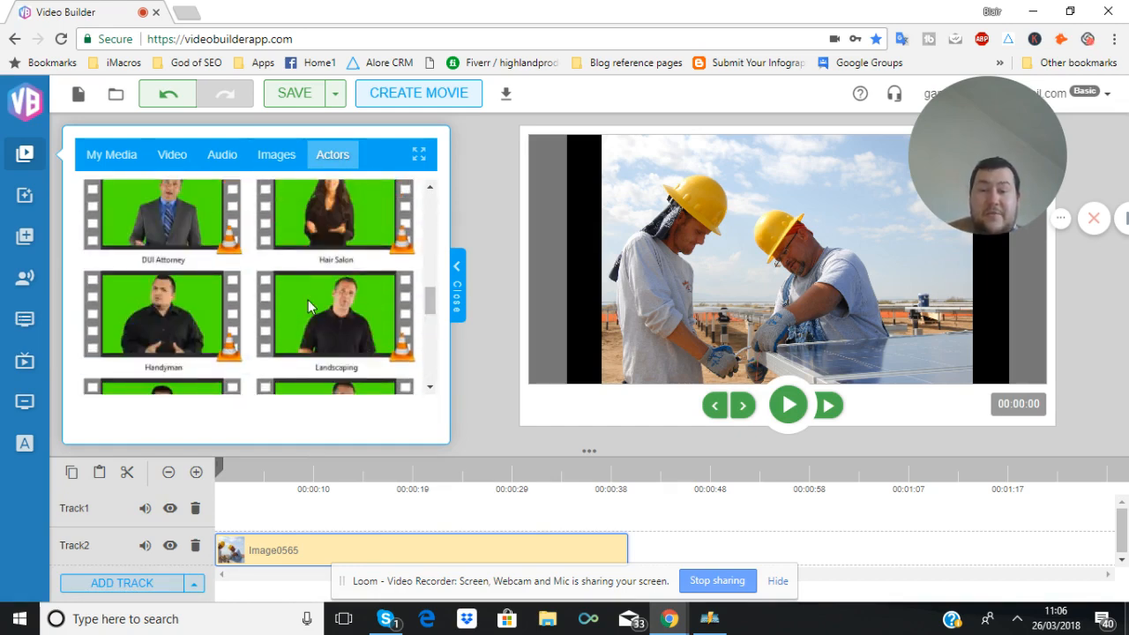
# Continue browsing further down the spokesperson clips in the Actors library
pyautogui.scroll(-3, 319, 305)
pyautogui.scroll(2, 319, 305)
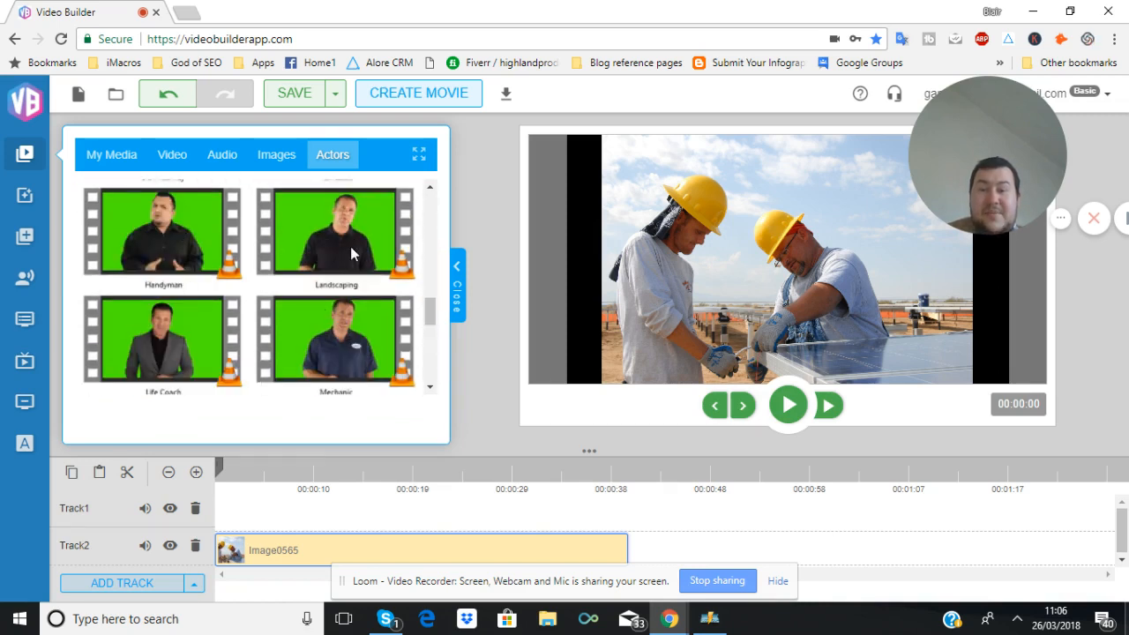
pyautogui.scroll(-3, 348, 240)
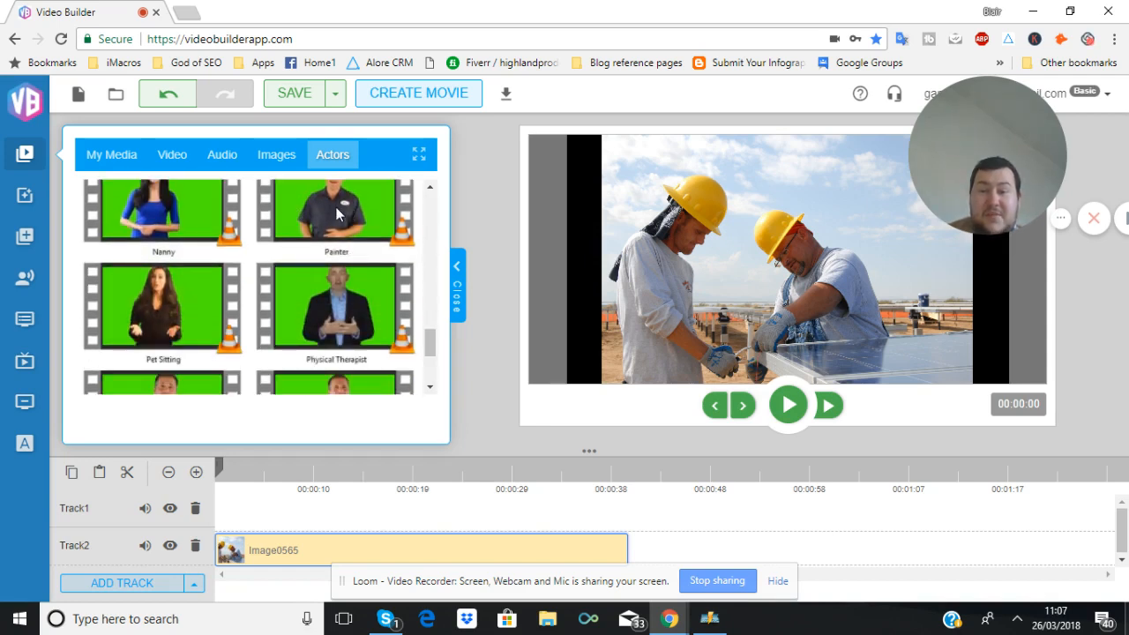
pyautogui.scroll(2, 334, 205)
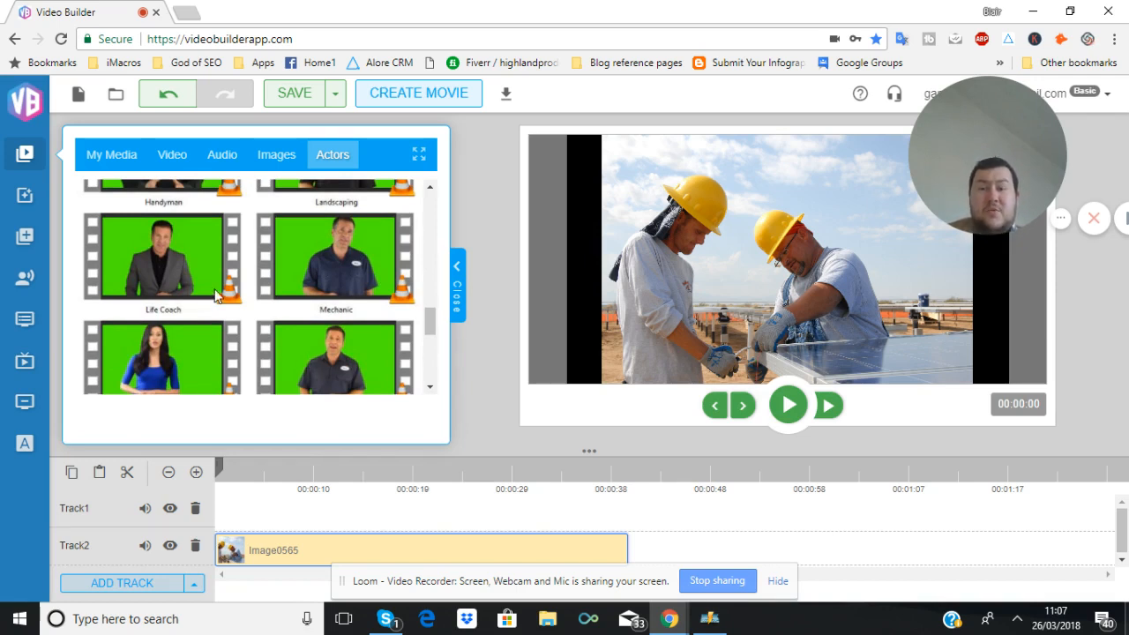
pyautogui.scroll(-1, 215, 289)
pyautogui.scroll(-1, 214, 297)
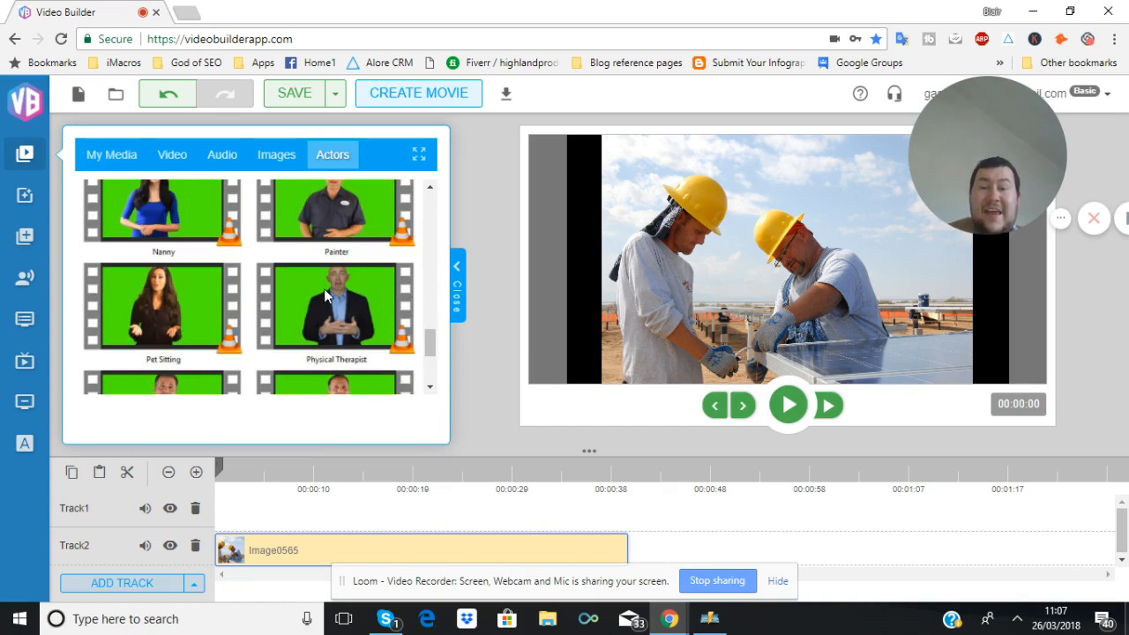
# Open the Filters panel and look through the available filters
pyautogui.click(25, 198)
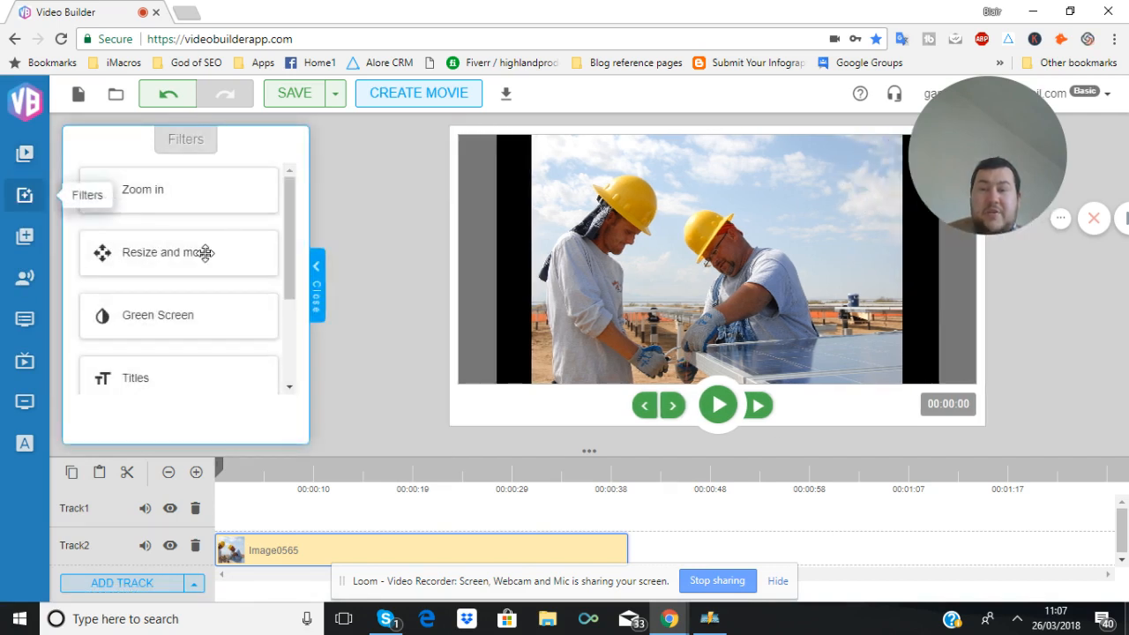
pyautogui.scroll(-2, 204, 254)
pyautogui.scroll(2, 206, 254)
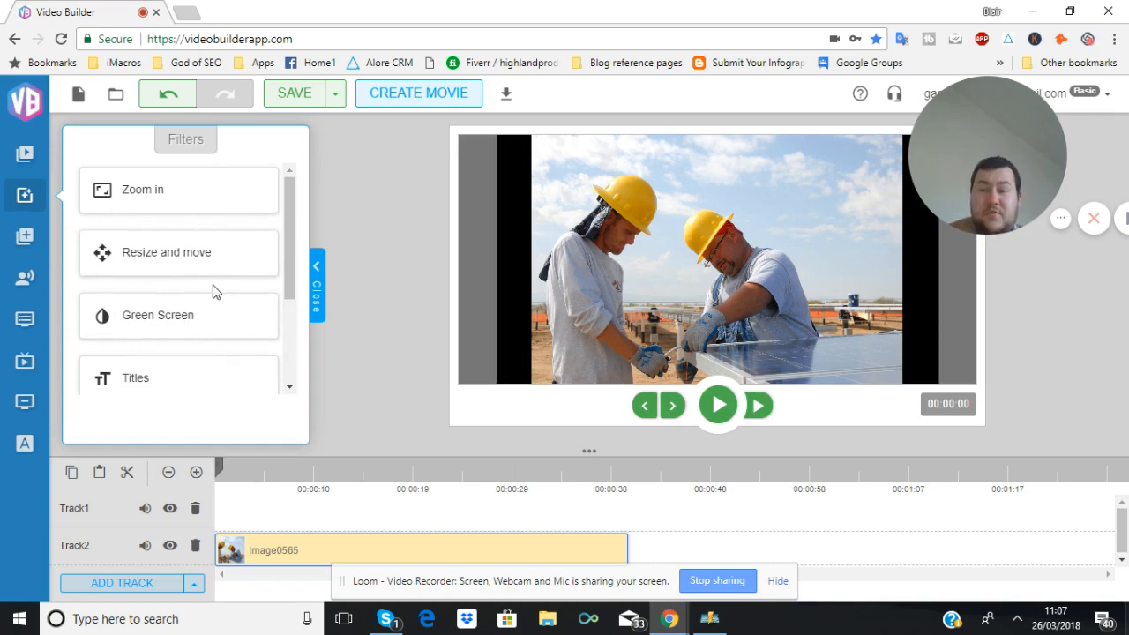
pyautogui.scroll(-2, 214, 288)
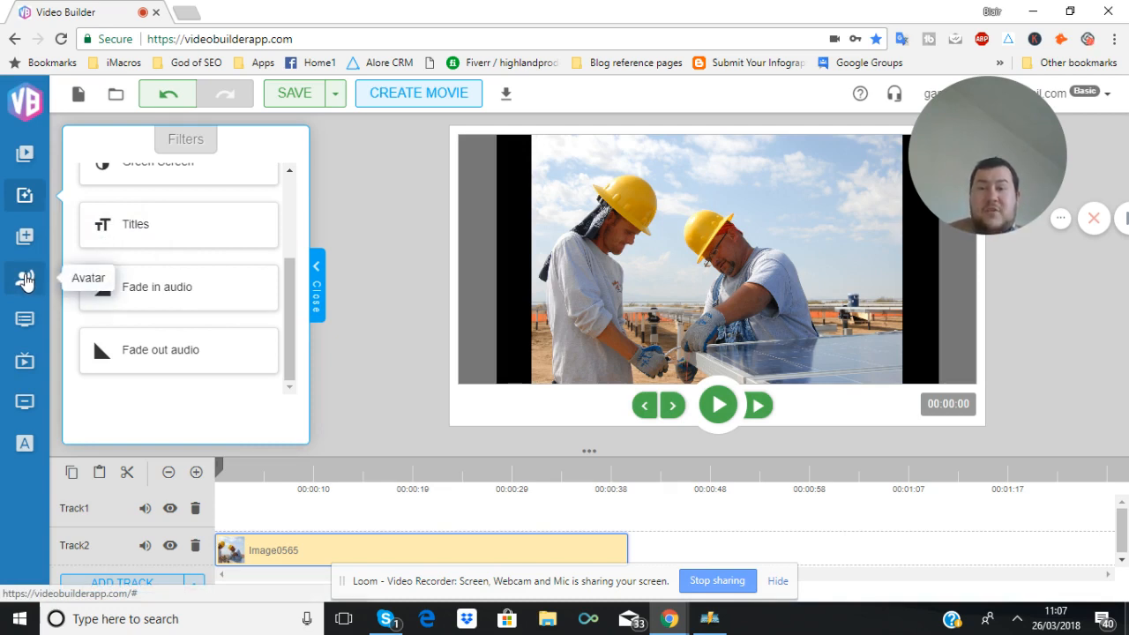
# Open the Avatar panel and browse the standard avatar characters
pyautogui.click(24, 281)
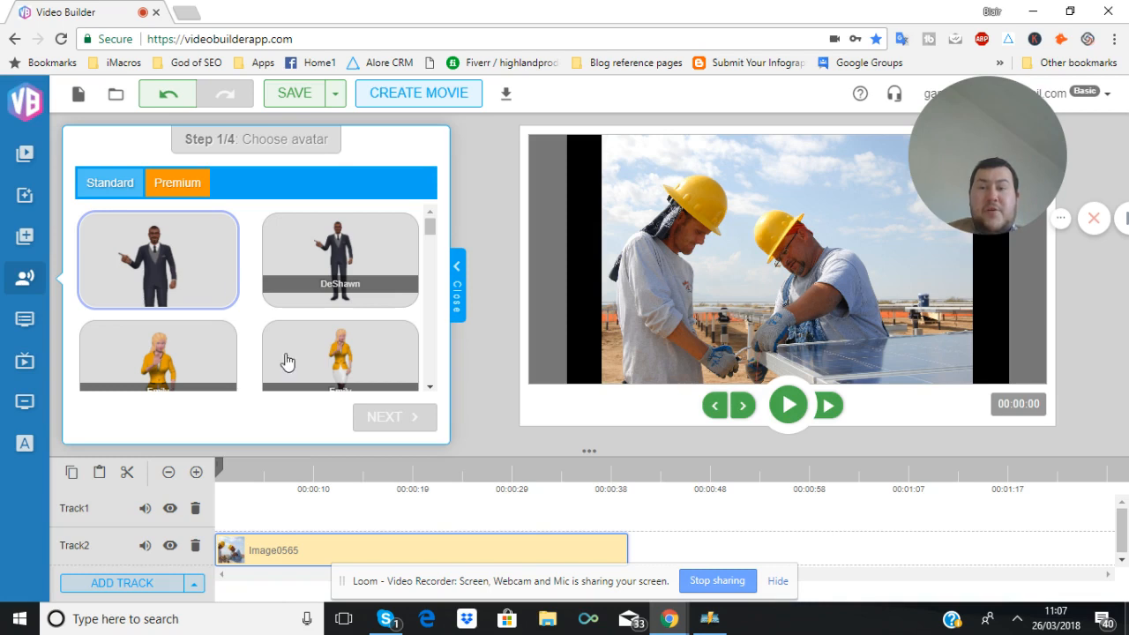
pyautogui.scroll(-1, 259, 325)
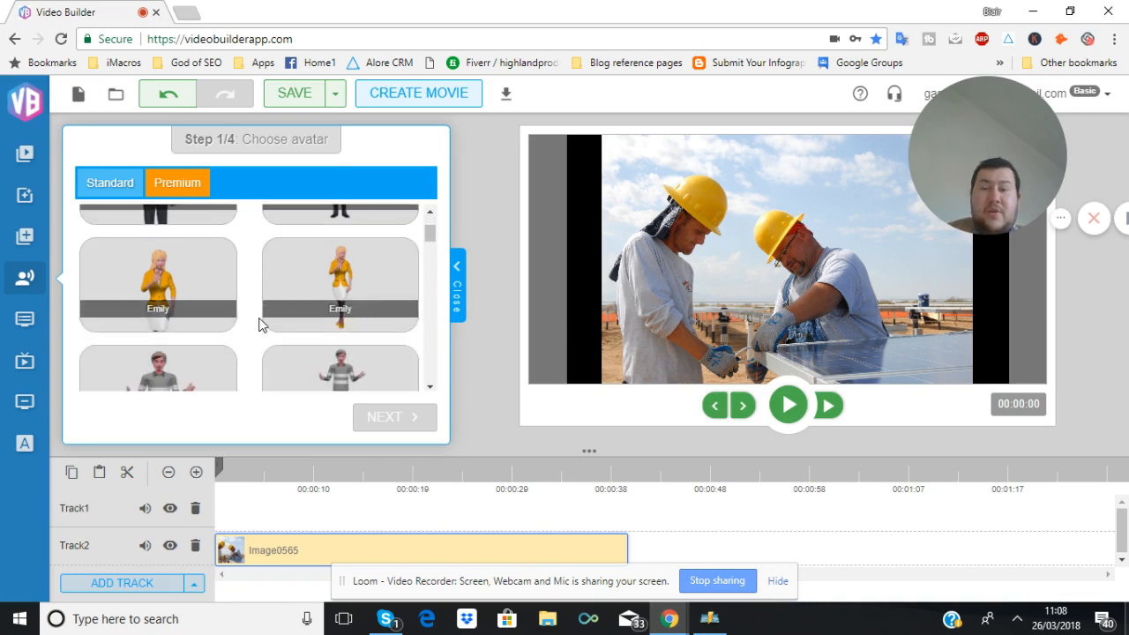
pyautogui.scroll(1, 259, 324)
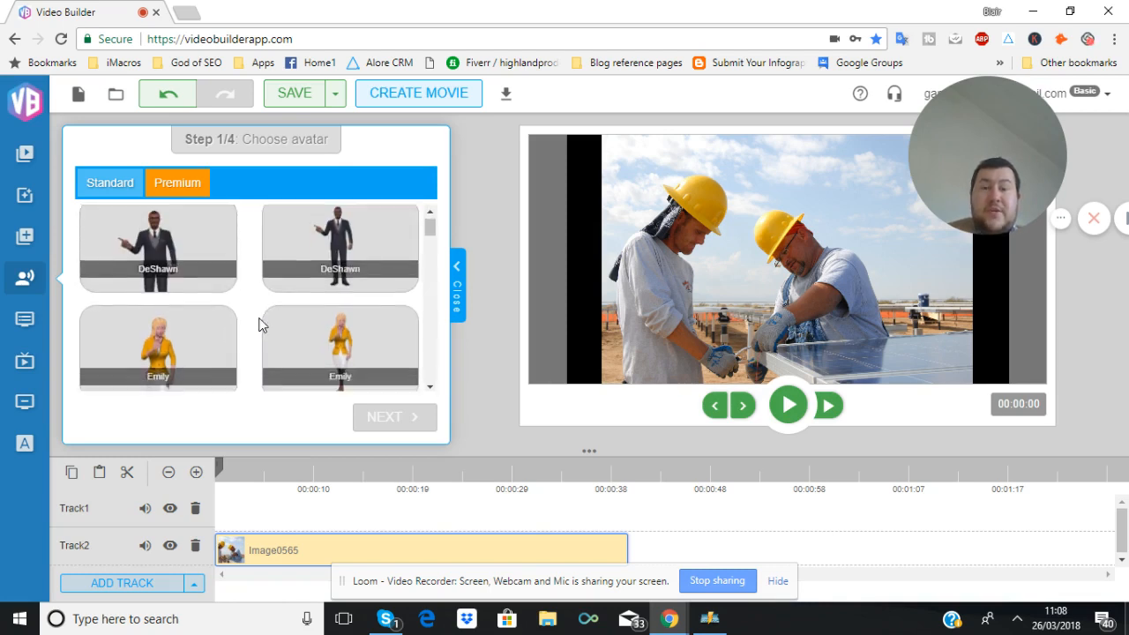
pyautogui.scroll(-3, 260, 324)
pyautogui.scroll(2, 260, 325)
pyautogui.scroll(1, 259, 325)
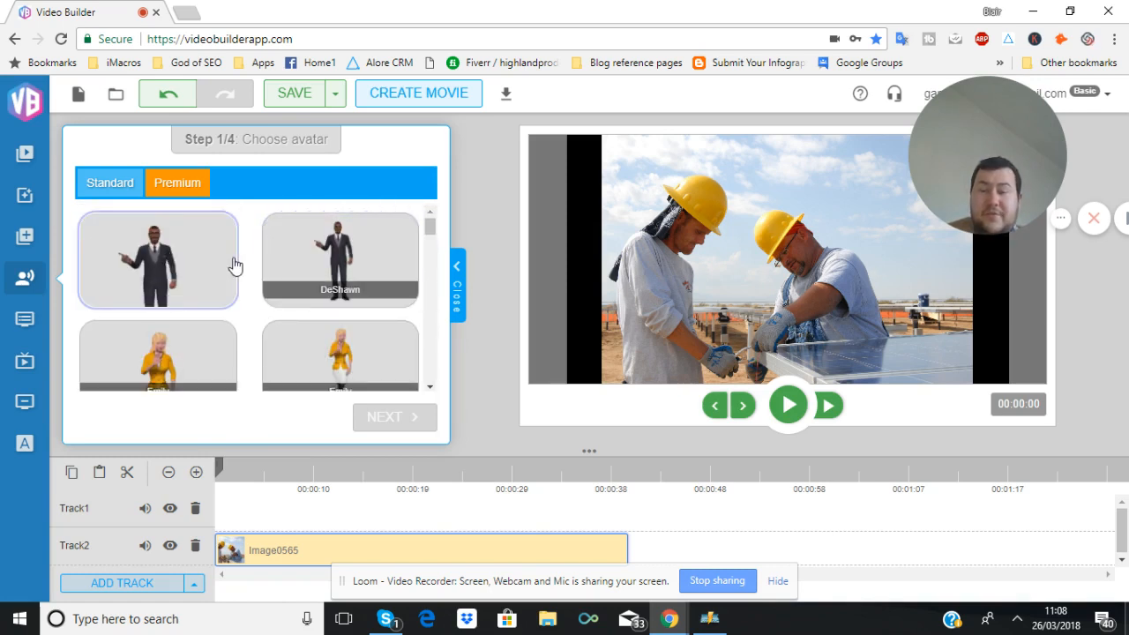
pyautogui.scroll(-2, 235, 251)
pyautogui.scroll(-5, 301, 284)
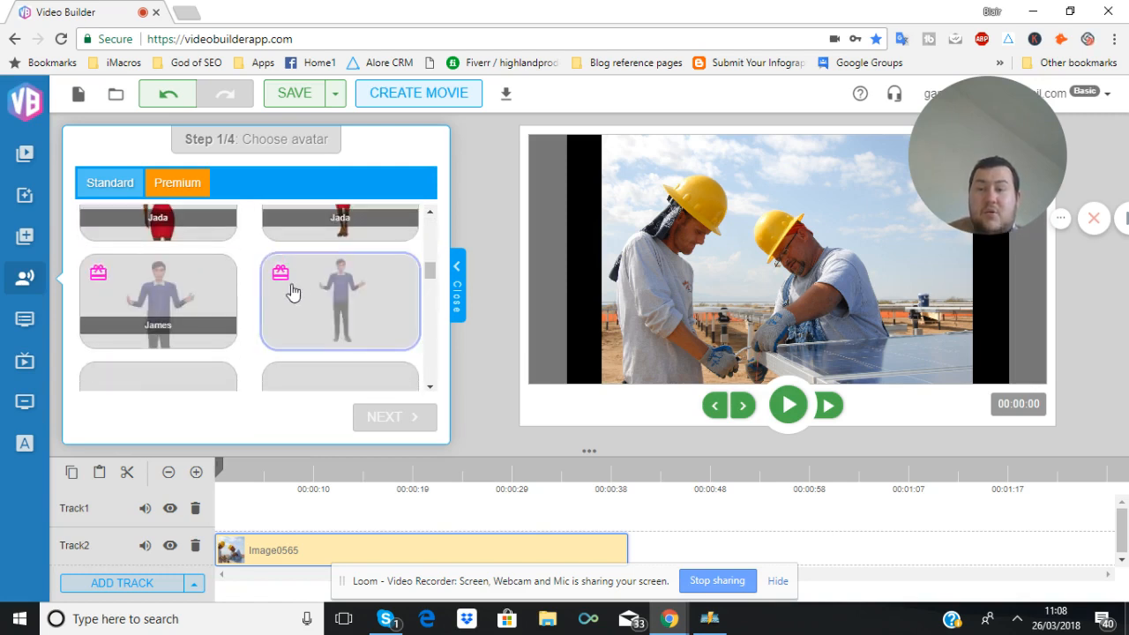
pyautogui.scroll(-1, 206, 285)
pyautogui.scroll(-1, 206, 287)
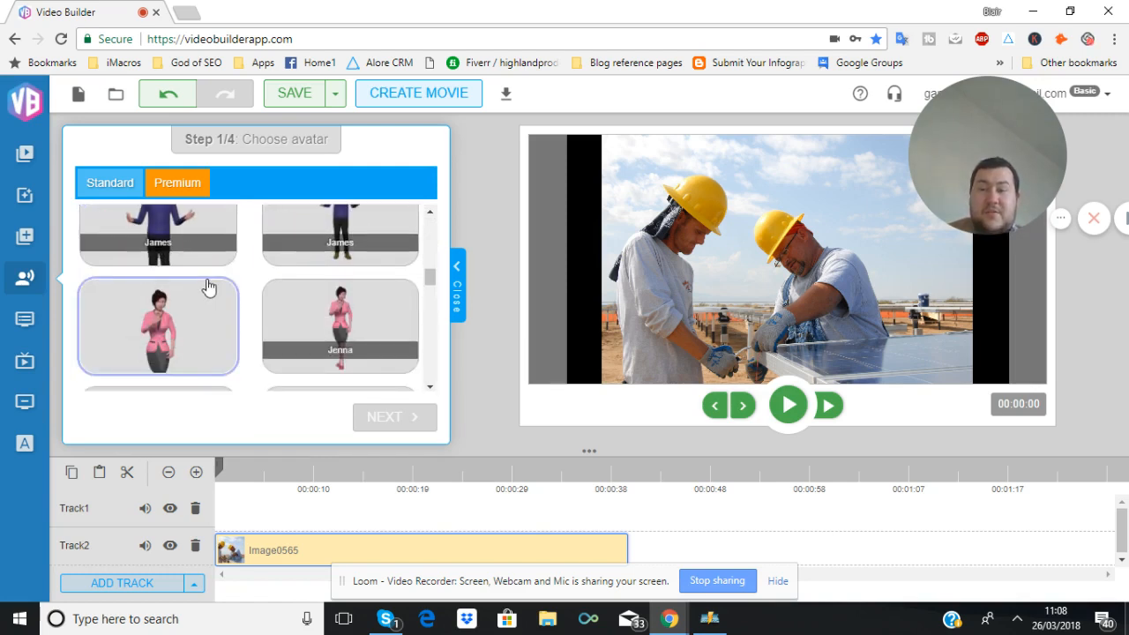
pyautogui.scroll(2, 207, 290)
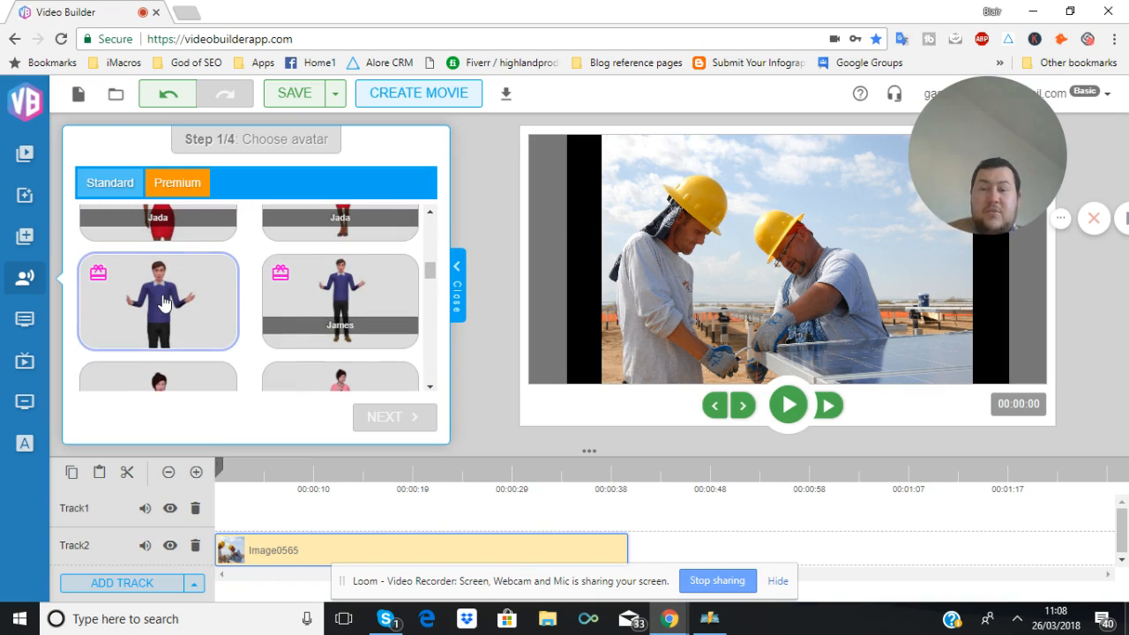
pyautogui.scroll(-2, 371, 270)
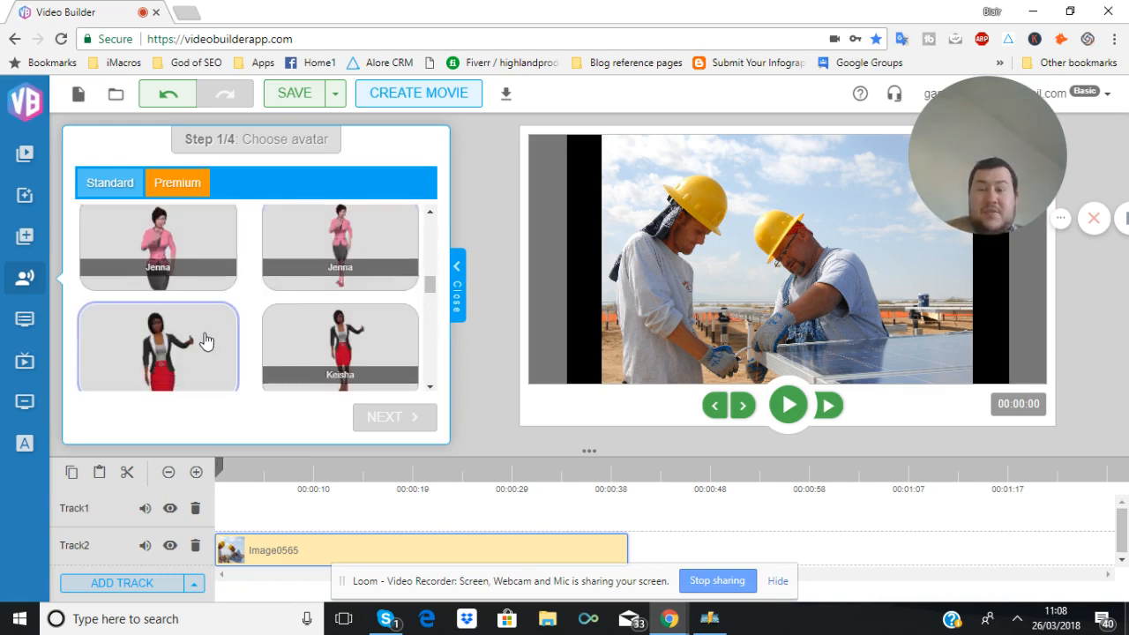
pyautogui.scroll(-3, 204, 341)
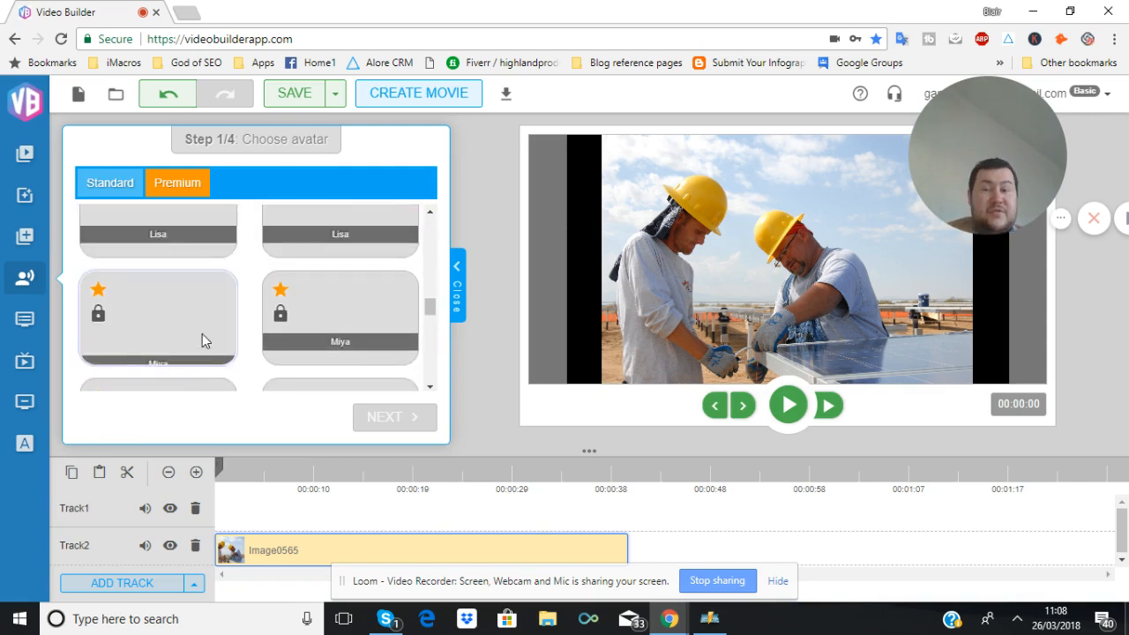
pyautogui.scroll(1, 202, 333)
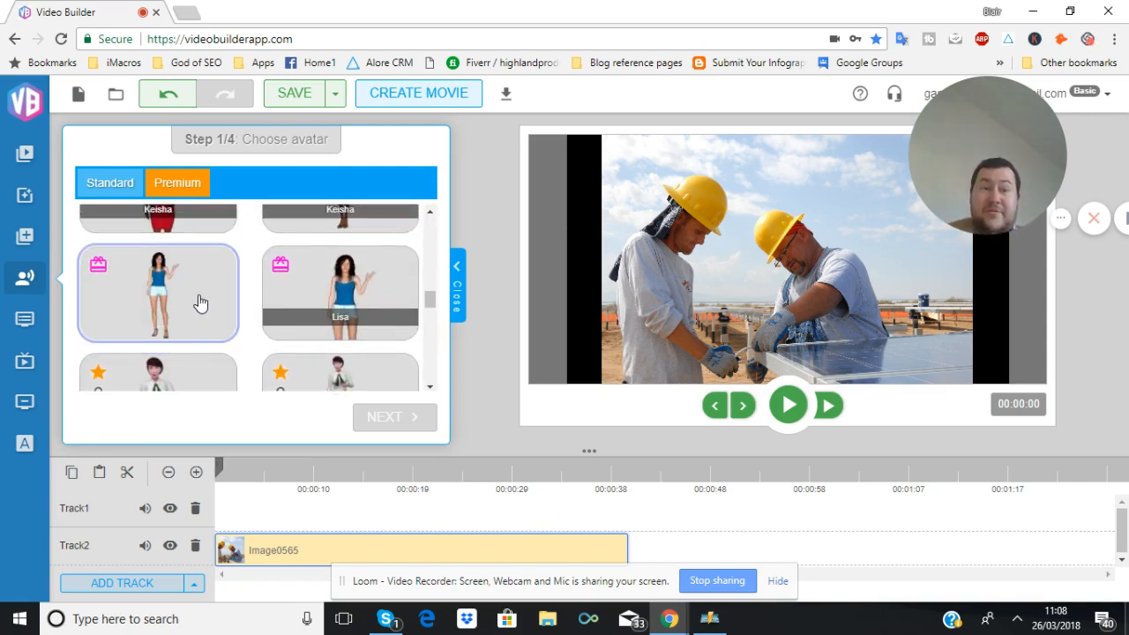
pyautogui.scroll(-2, 199, 300)
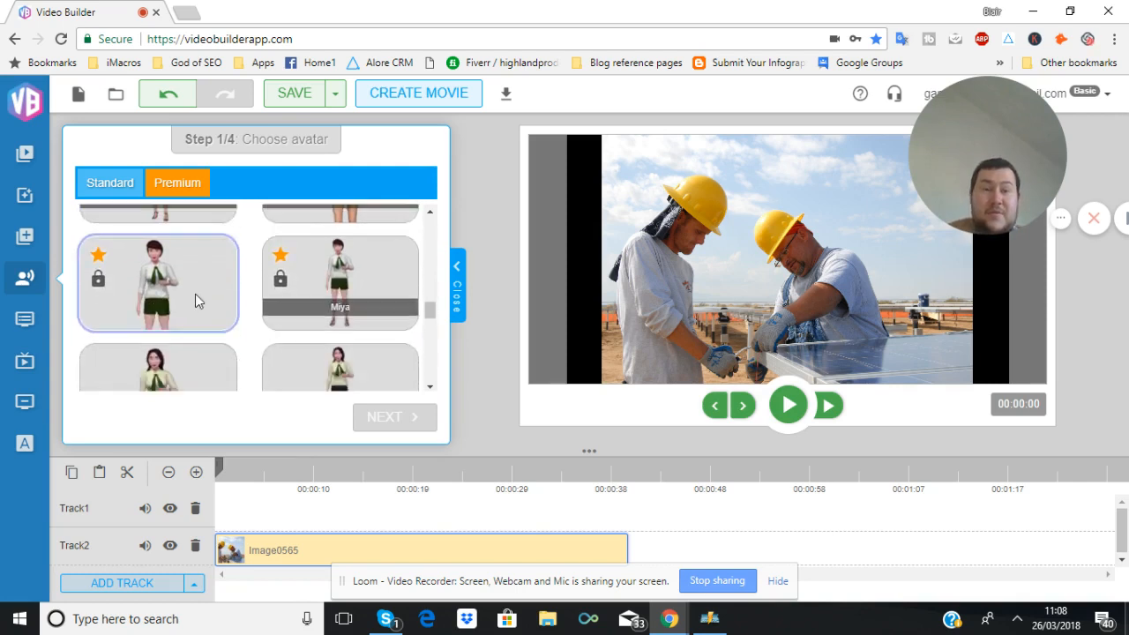
pyautogui.scroll(-2, 196, 296)
pyautogui.scroll(-2, 198, 300)
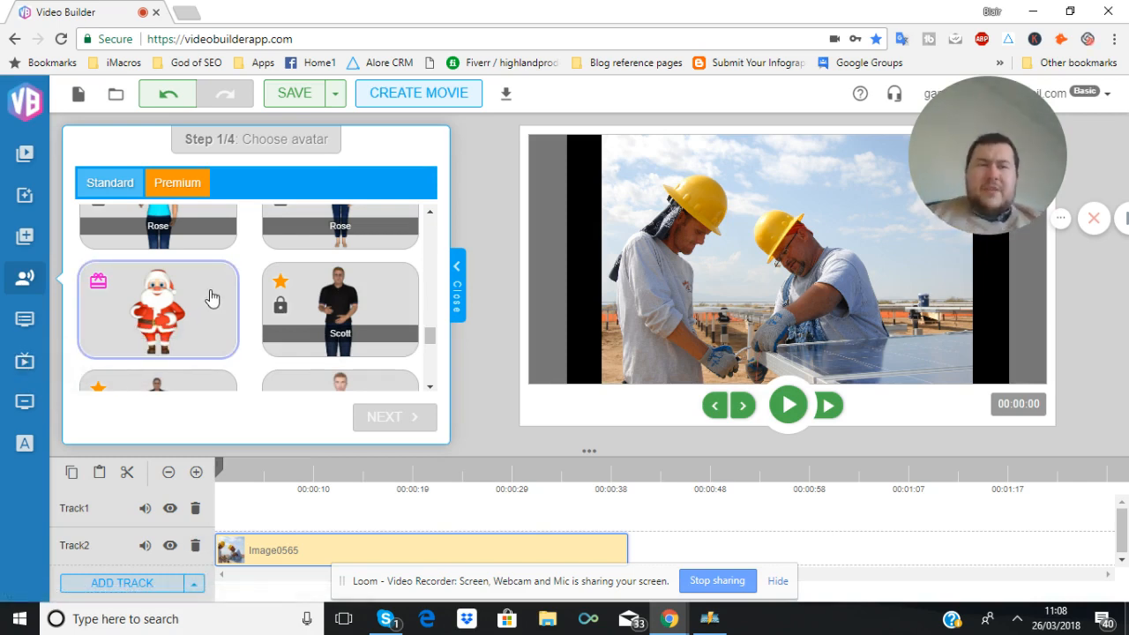
pyautogui.scroll(-2, 210, 297)
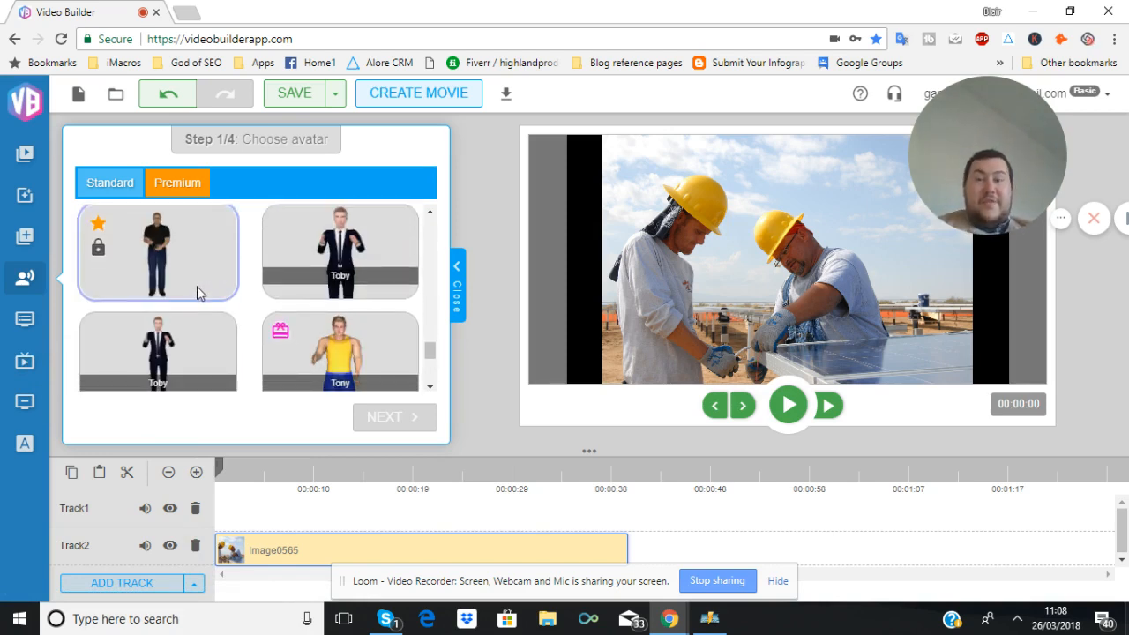
pyautogui.scroll(-2, 191, 293)
pyautogui.scroll(2, 188, 291)
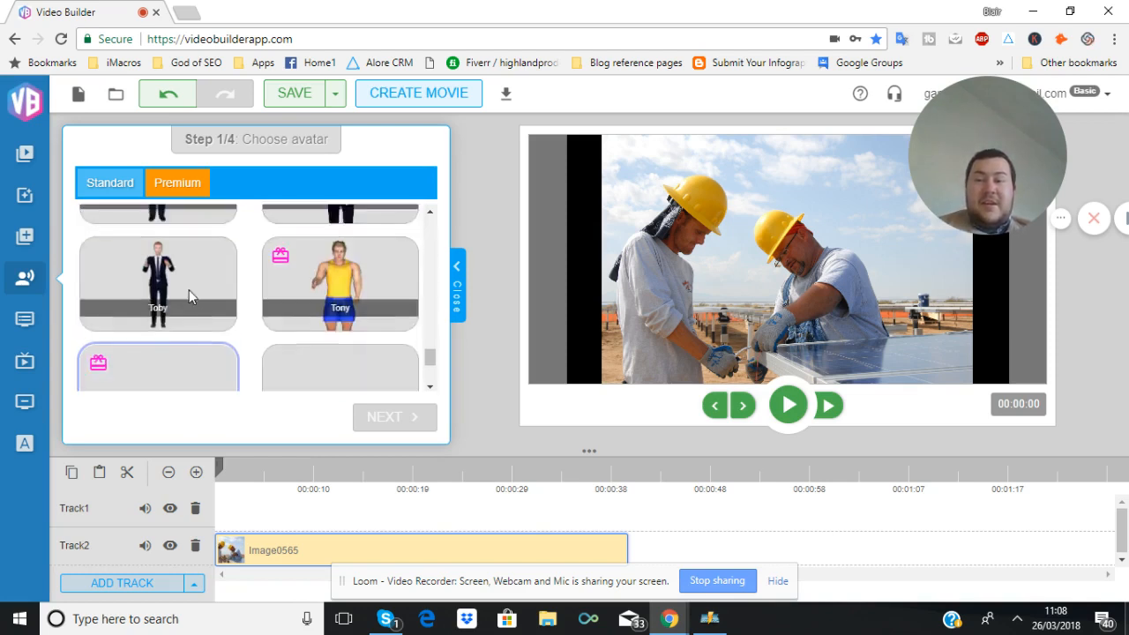
pyautogui.scroll(-1, 348, 326)
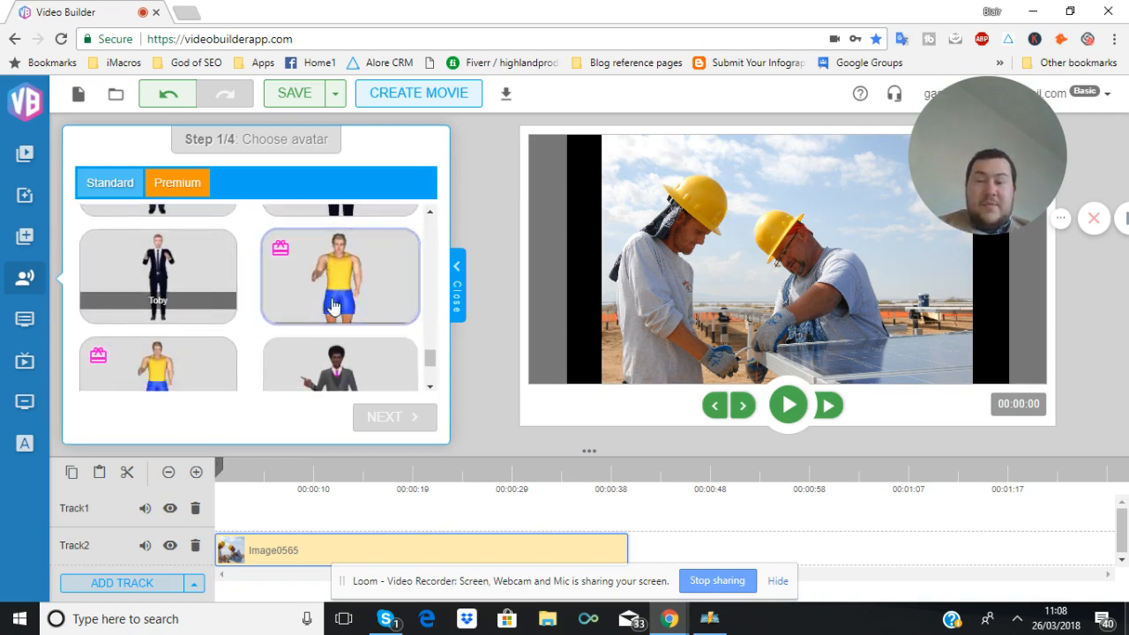
pyautogui.scroll(-1, 212, 315)
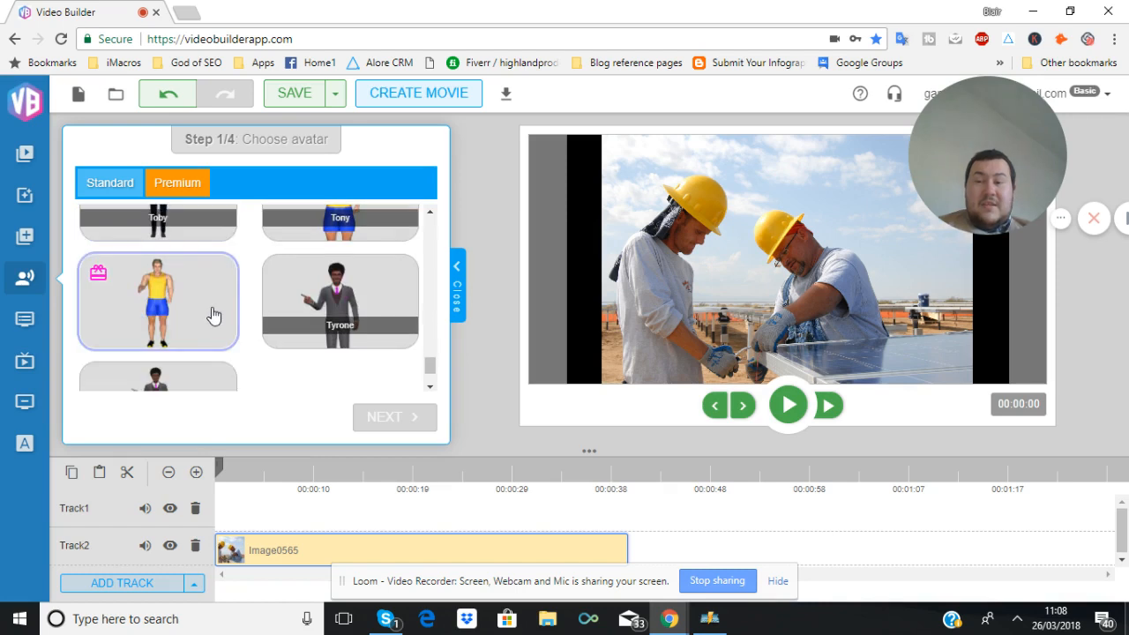
pyautogui.scroll(-1, 212, 314)
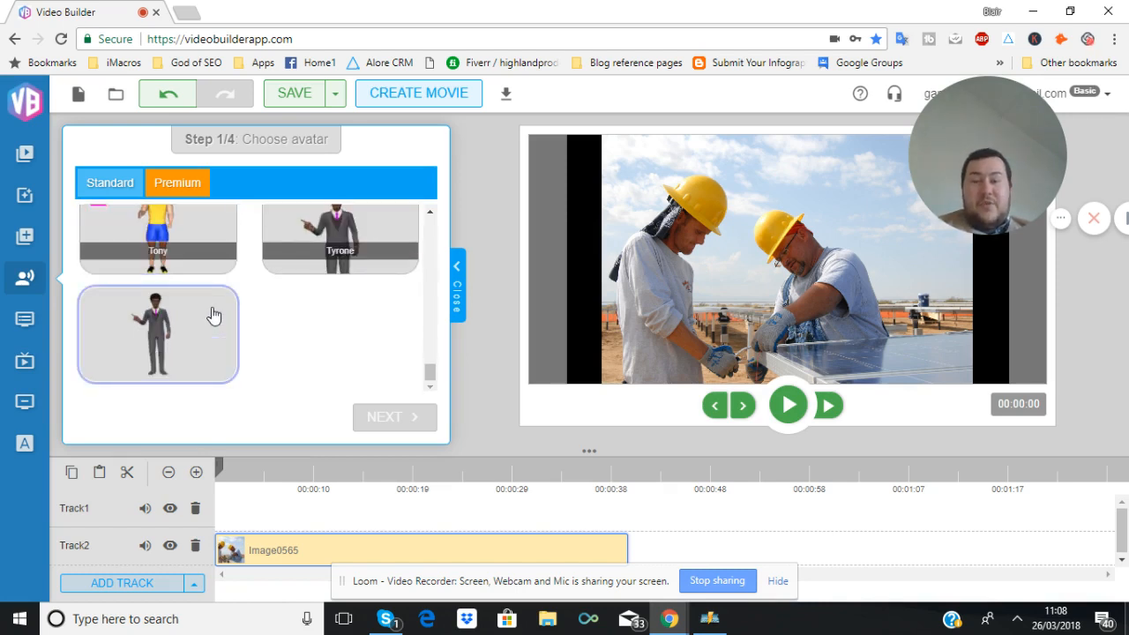
pyautogui.scroll(1, 194, 264)
# Switch to the premium avatars and look through the packages offered
pyautogui.click(170, 192)
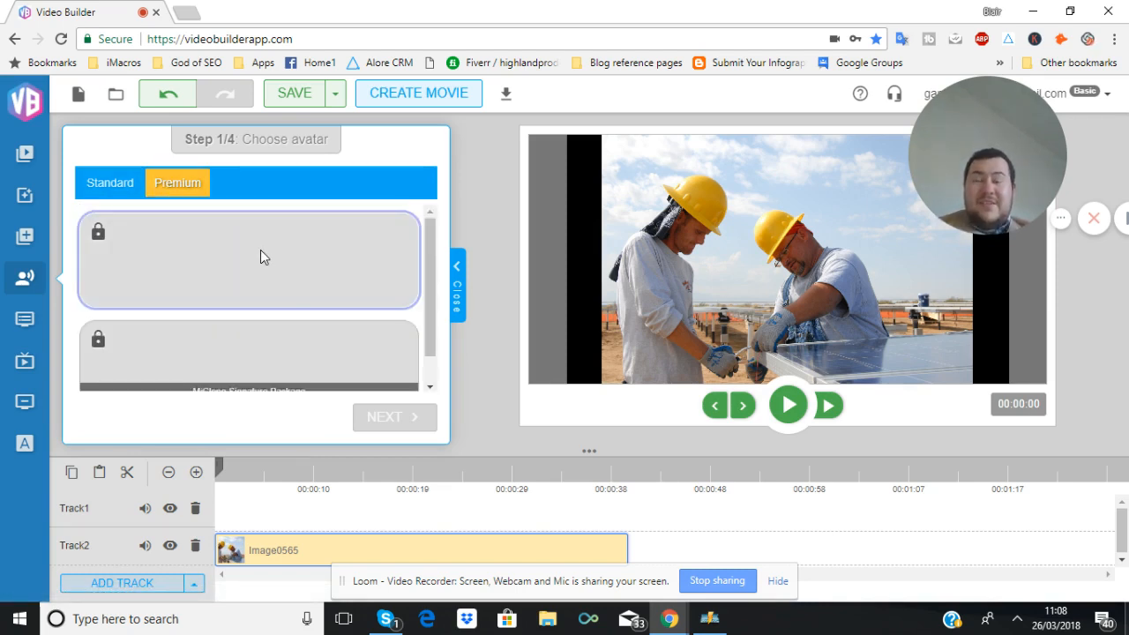
pyautogui.scroll(-1, 258, 249)
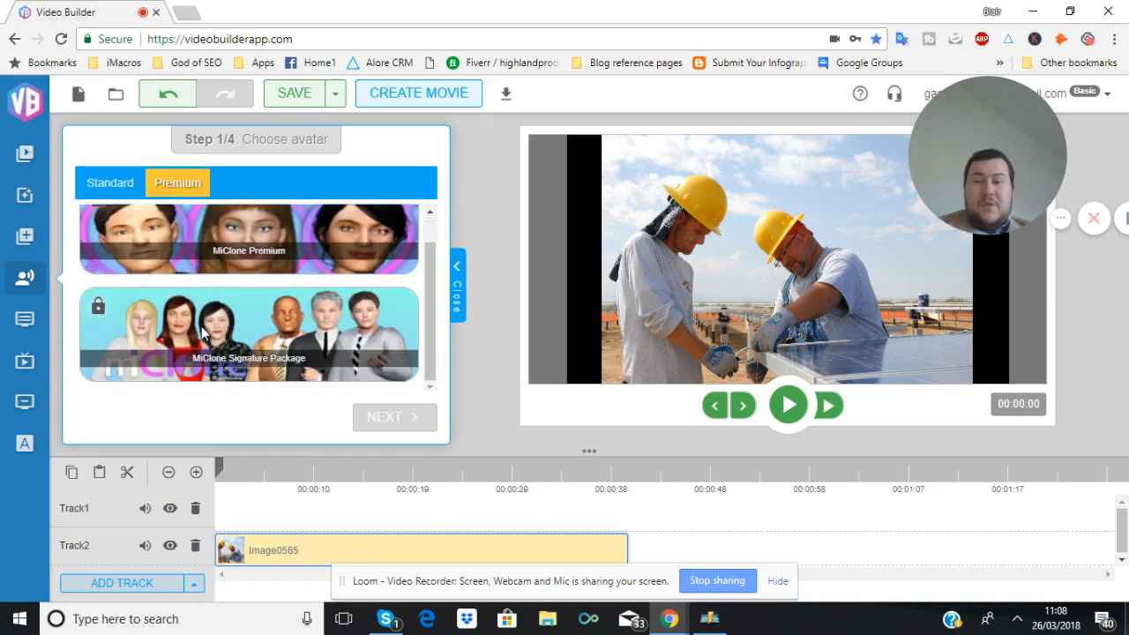
pyautogui.scroll(1, 191, 324)
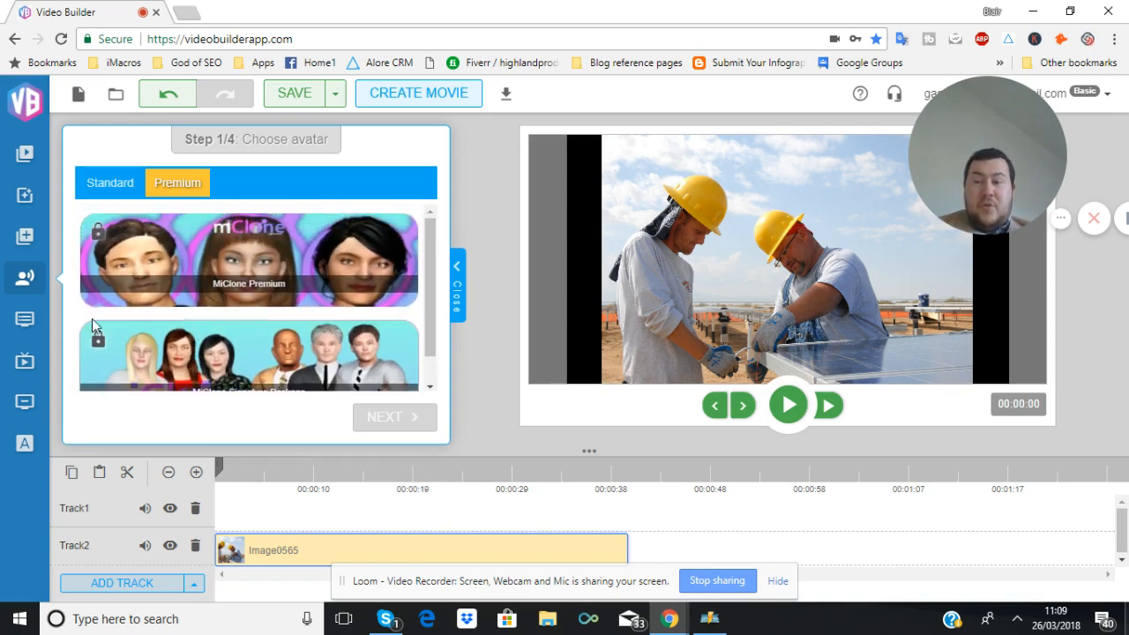
# Return to the standard avatars, select the first Emily avatar and continue to the audio source step
pyautogui.click(128, 185)
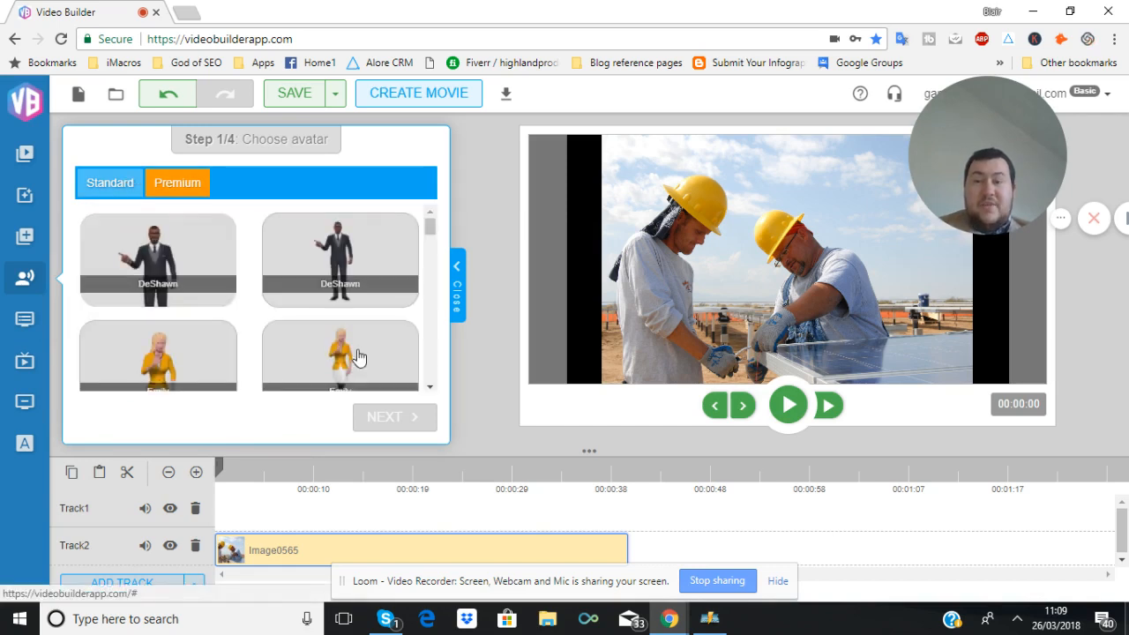
pyautogui.scroll(-2, 229, 334)
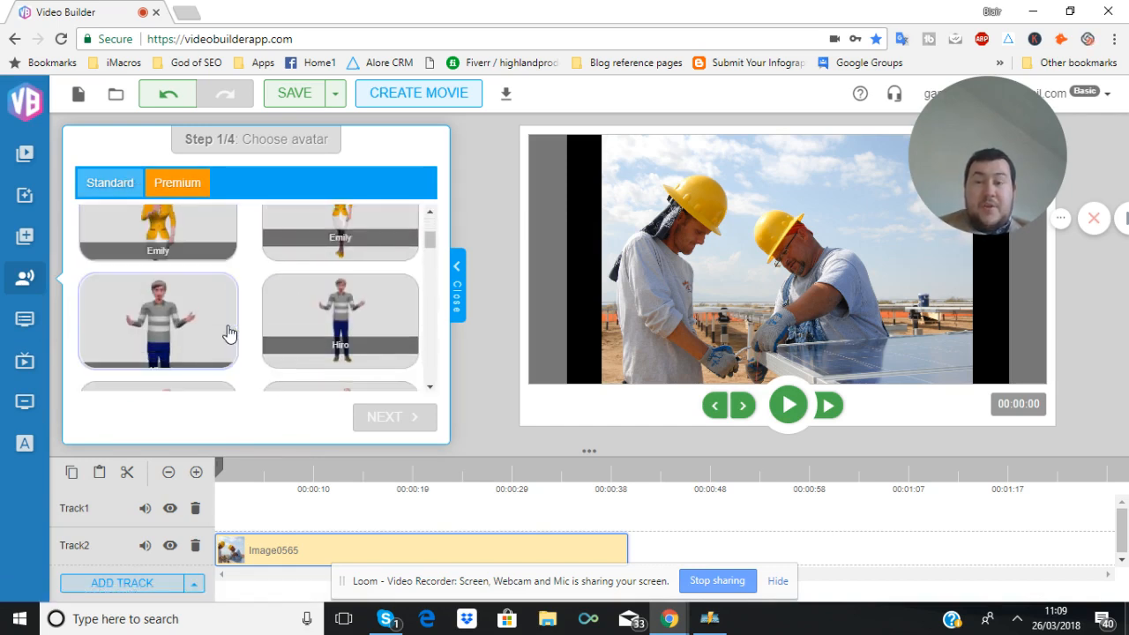
pyautogui.scroll(2, 229, 334)
pyautogui.scroll(1, 227, 333)
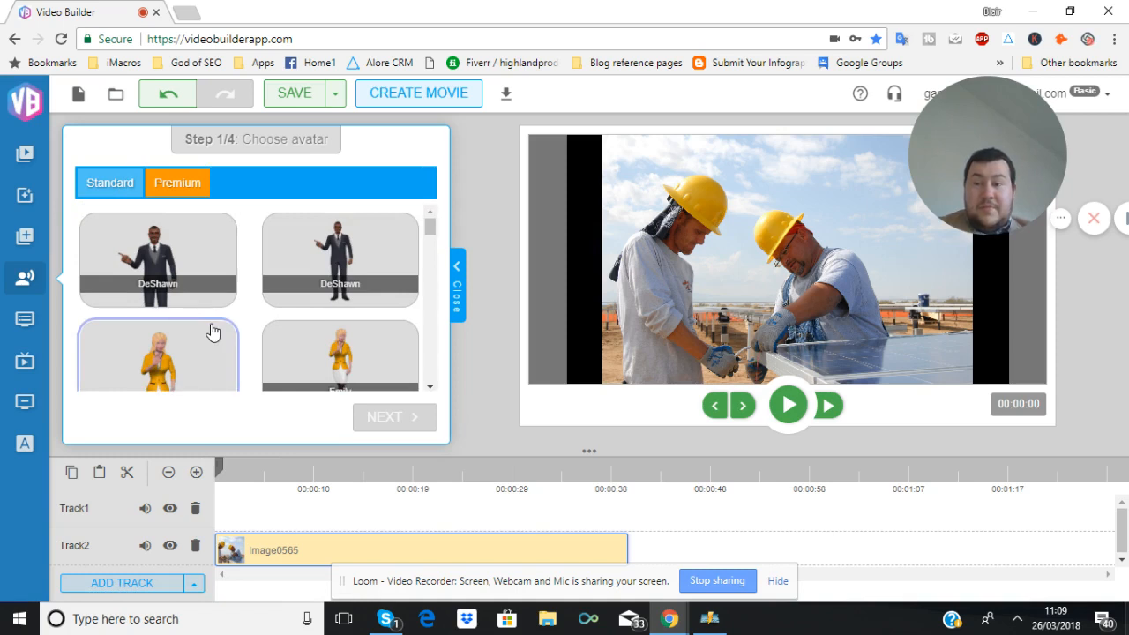
pyautogui.click(187, 343)
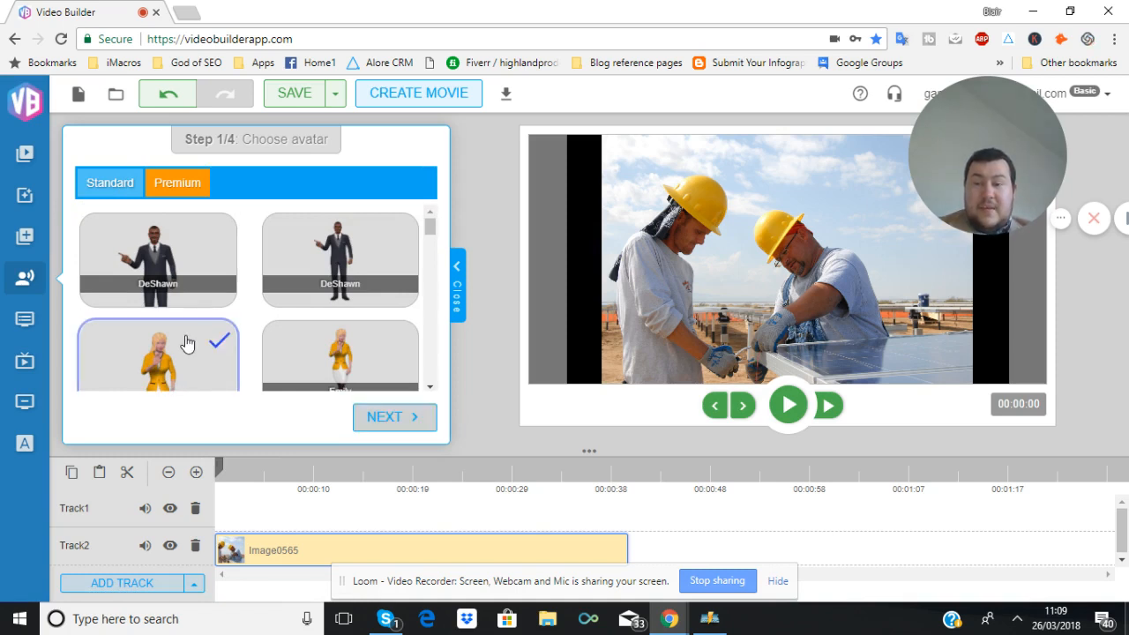
pyautogui.click(392, 424)
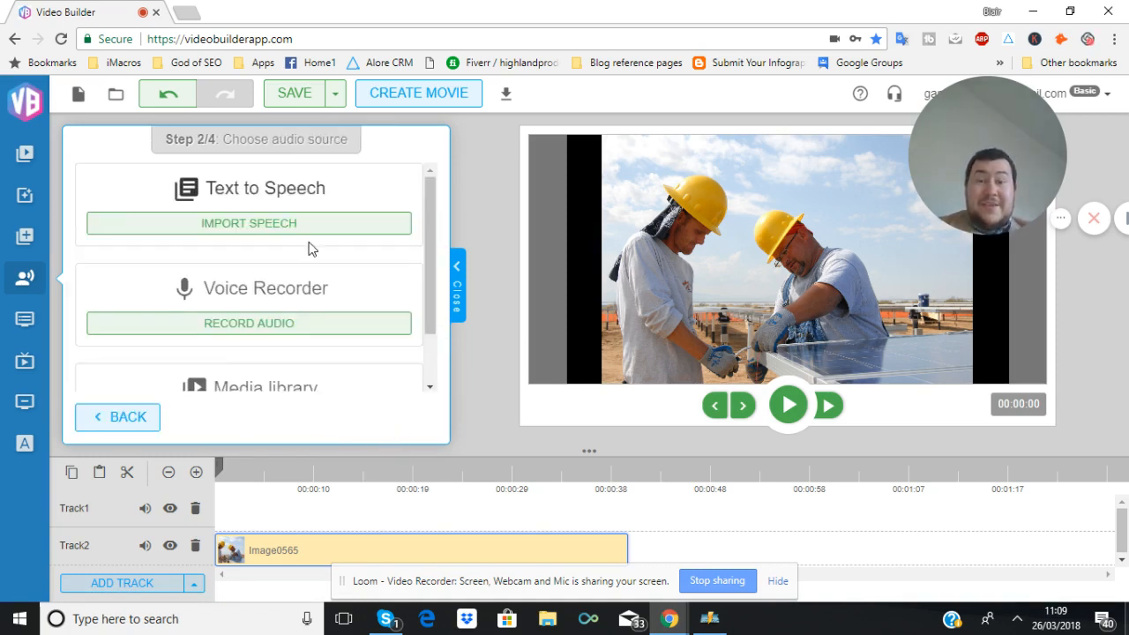
# Choose Text to Speech as the avatar's audio source
pyautogui.scroll(-2, 308, 246)
pyautogui.scroll(2, 309, 249)
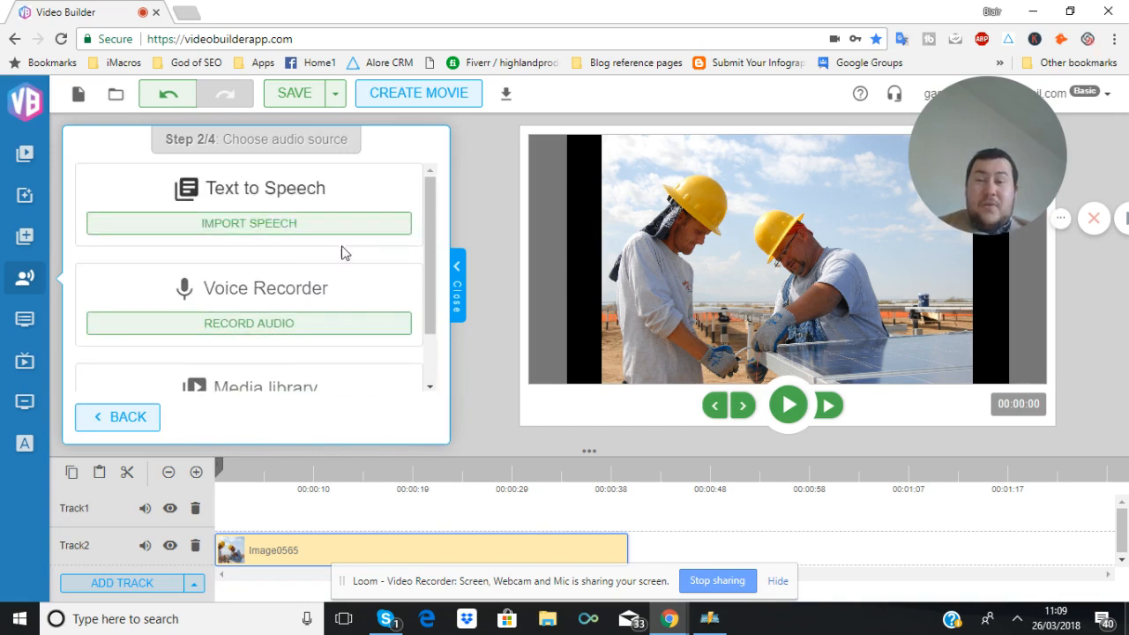
pyautogui.click(350, 237)
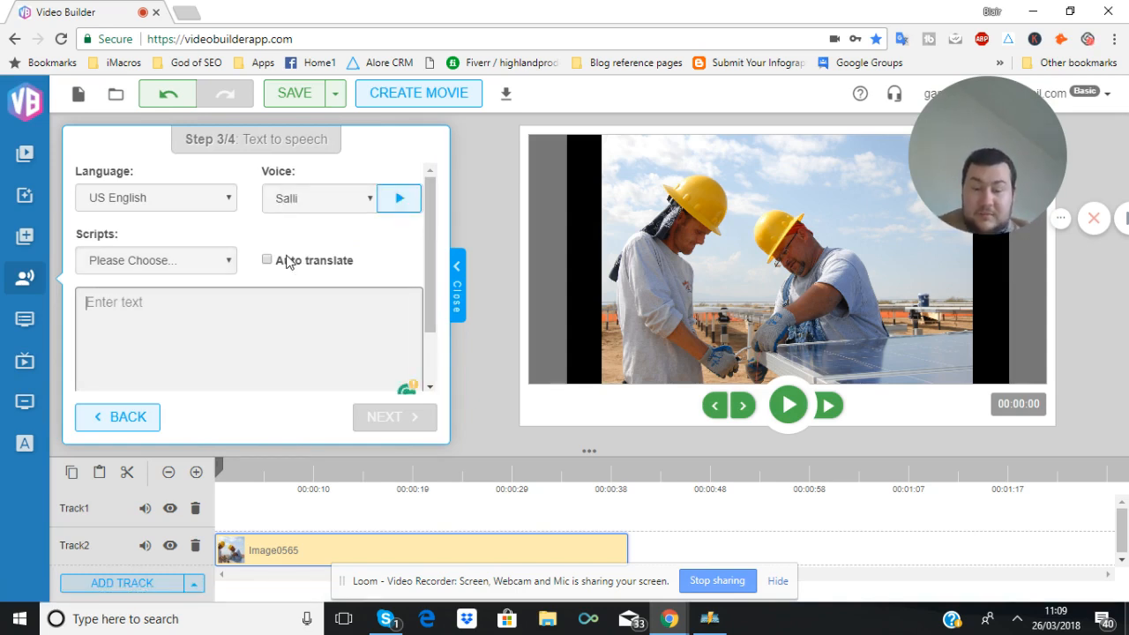
# Write the script's opening line and fix its spelling to "Hello welcome to our house construction project"
pyautogui.write('Hello wec')
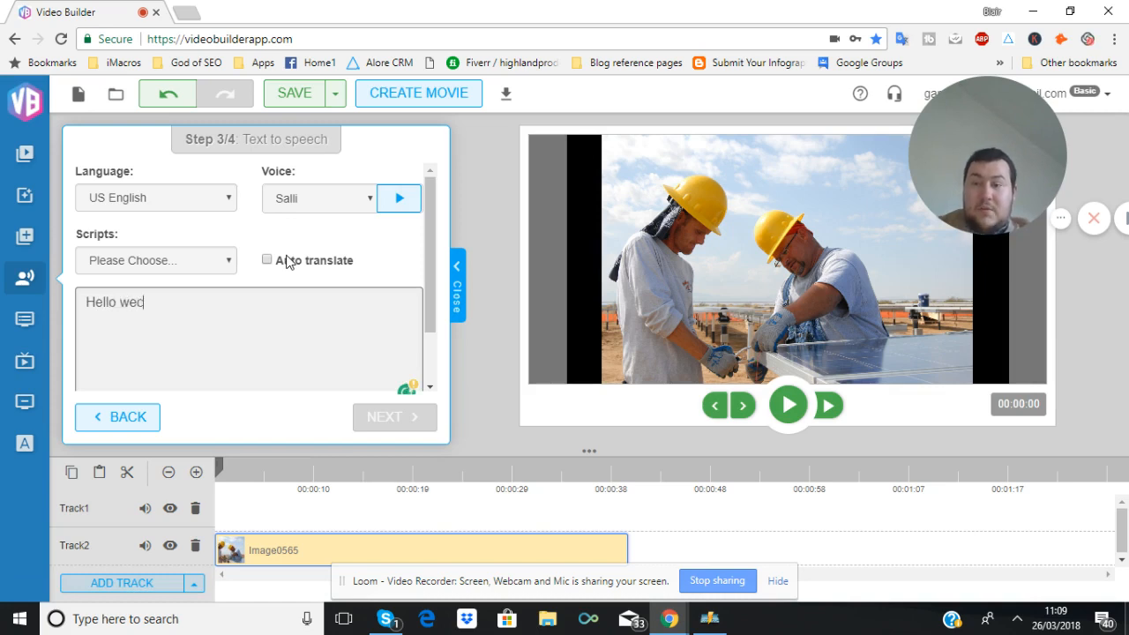
pyautogui.write('ome to are ho')
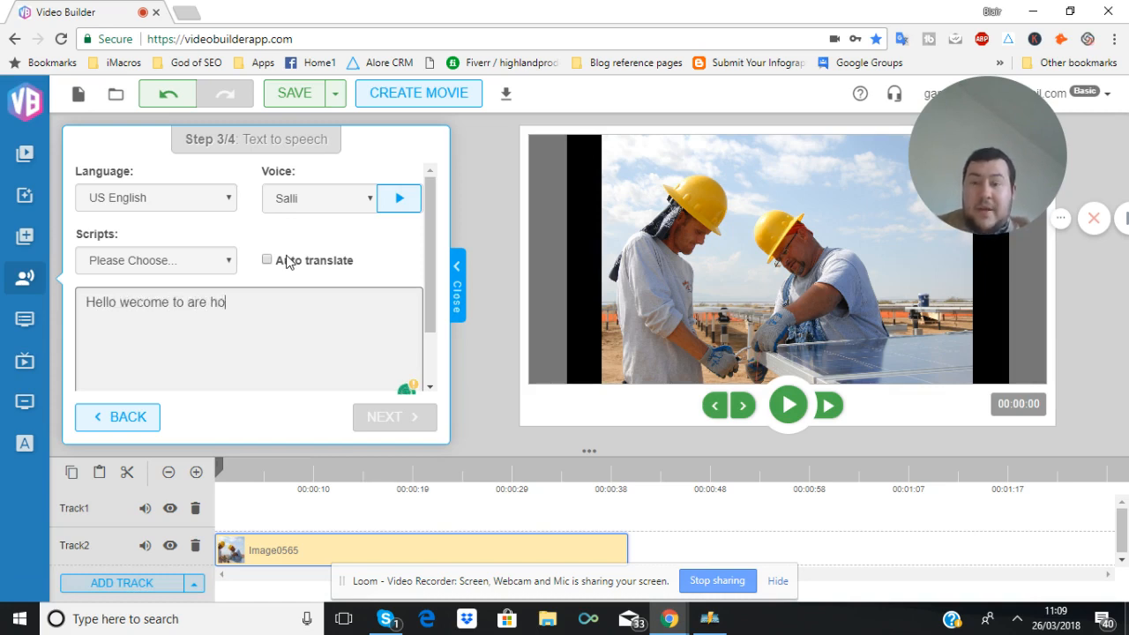
pyautogui.write('use co')
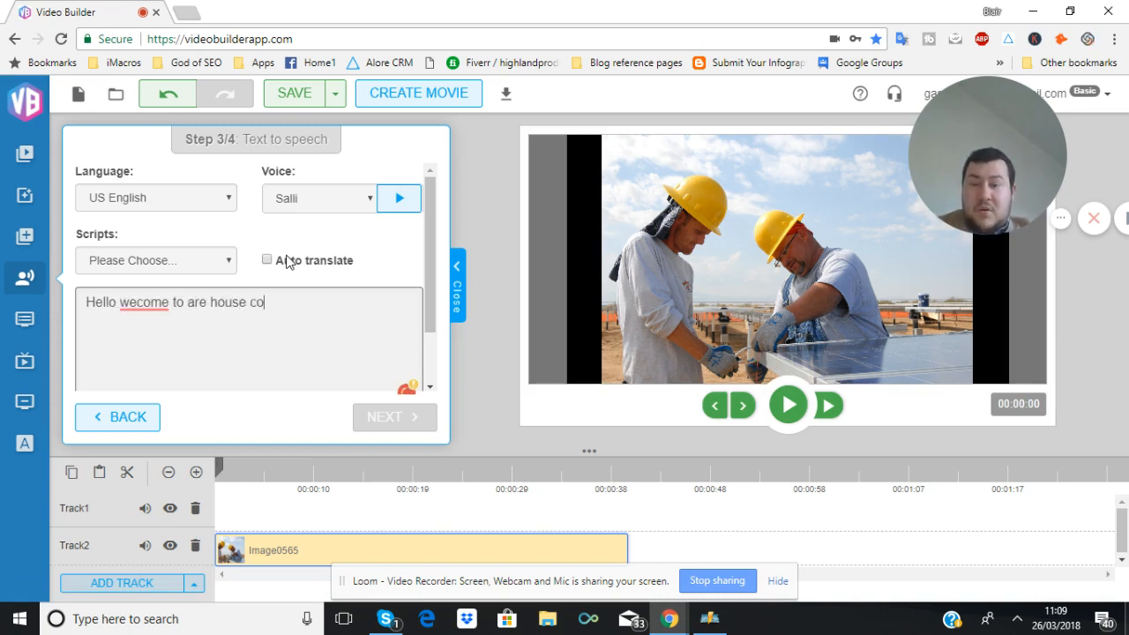
pyautogui.write('nstructio')
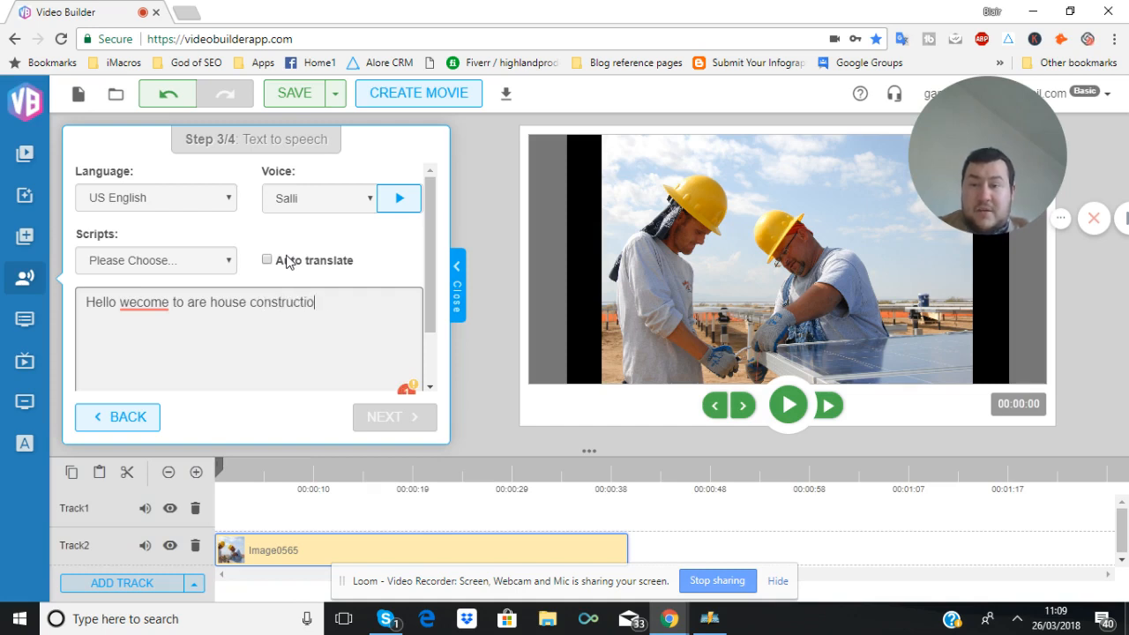
pyautogui.write('n project')
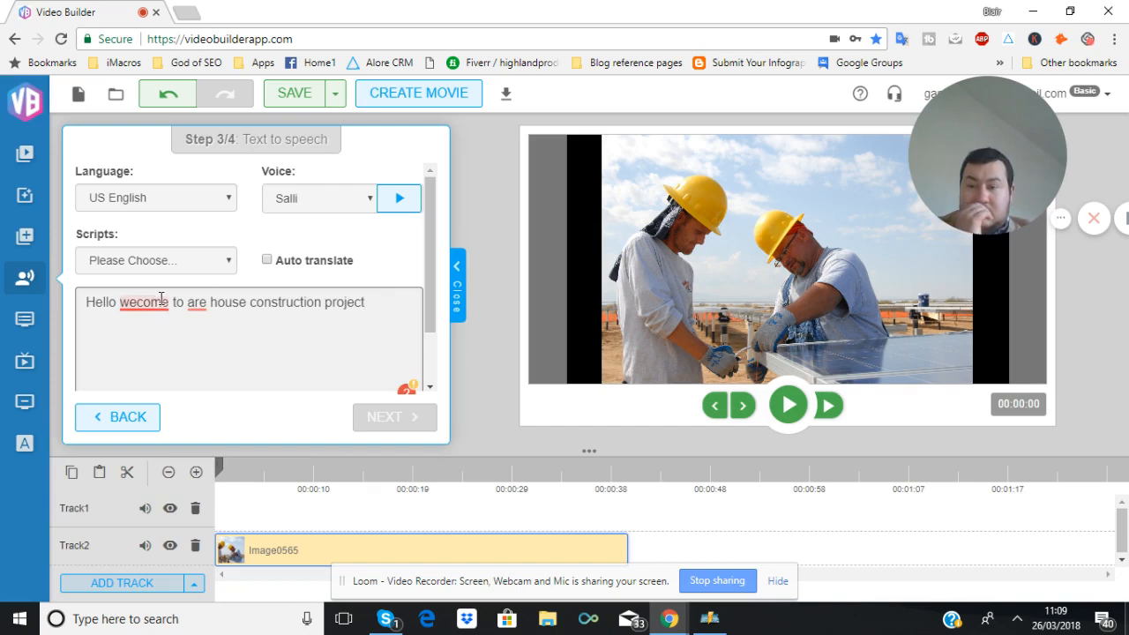
pyautogui.moveTo(162, 300)
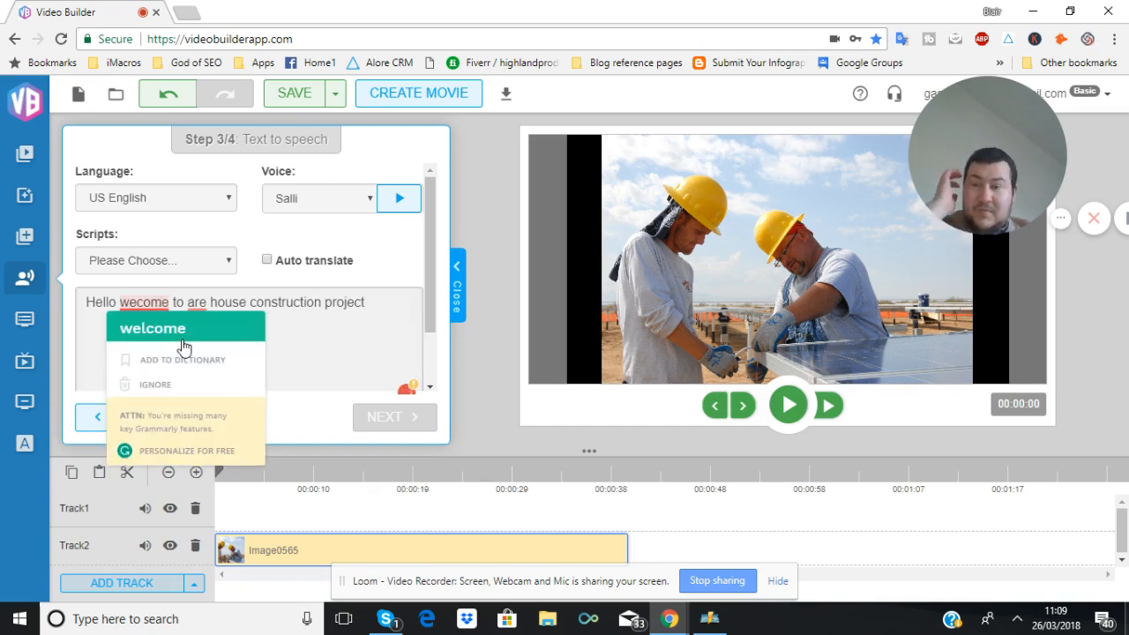
pyautogui.click(184, 333)
pyautogui.moveTo(204, 304)
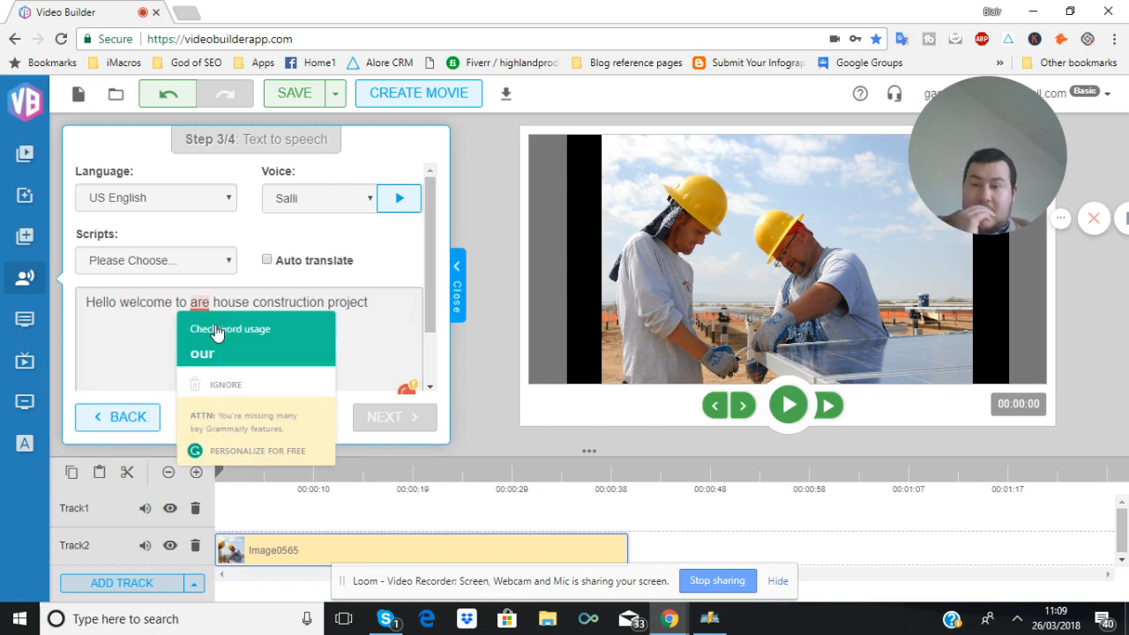
pyautogui.click(200, 352)
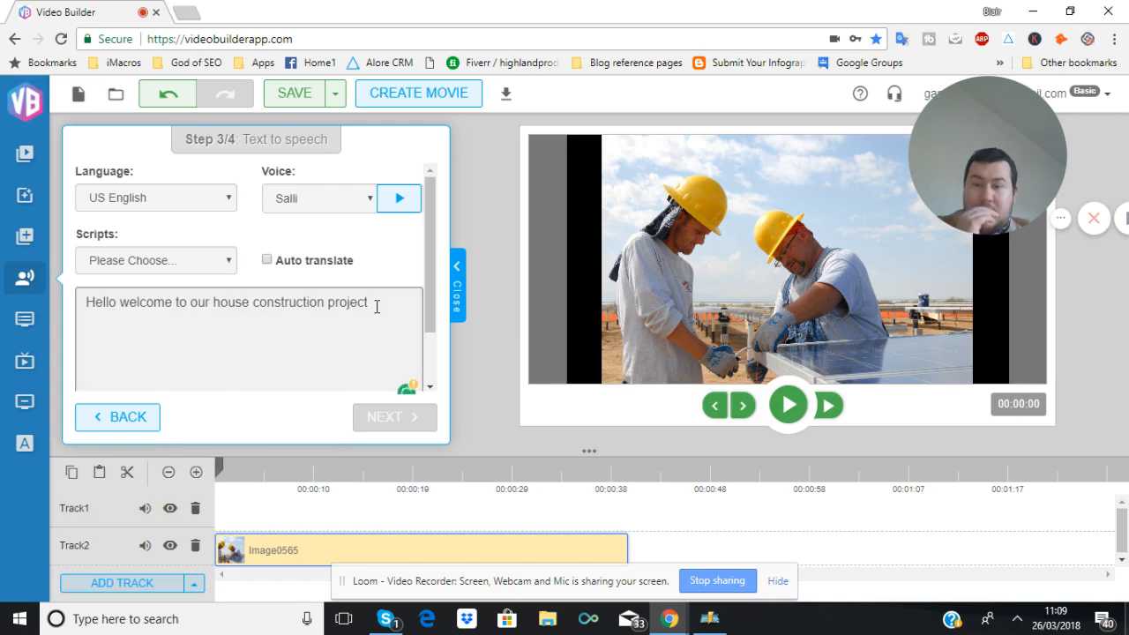
# End the line with a period and add a second paragraph: "We are selling these houses at $200,00 to first time buyers or people who want their own homes."
pyautogui.write('.')
pyautogui.press('Return')
pyautogui.press('Return')
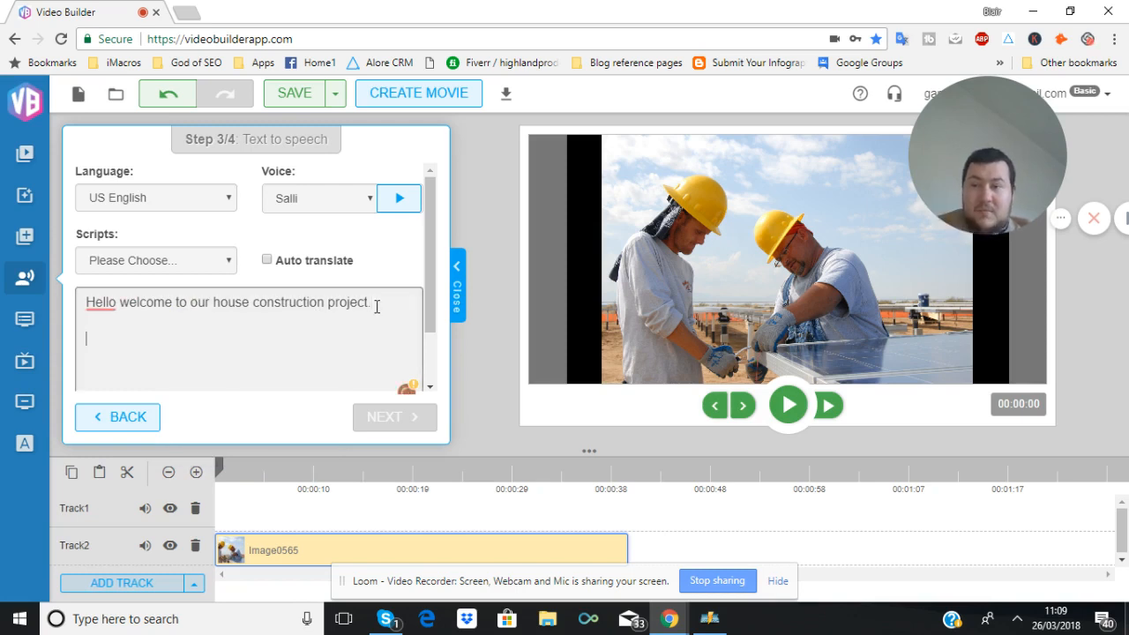
pyautogui.write('We are s')
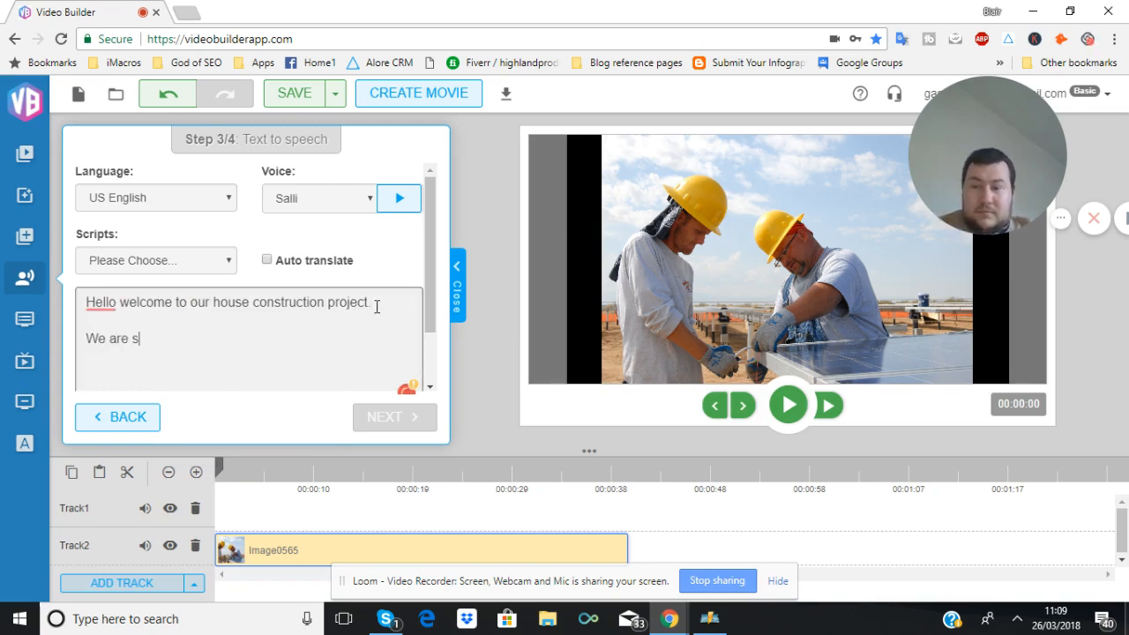
pyautogui.write('elling these hous')
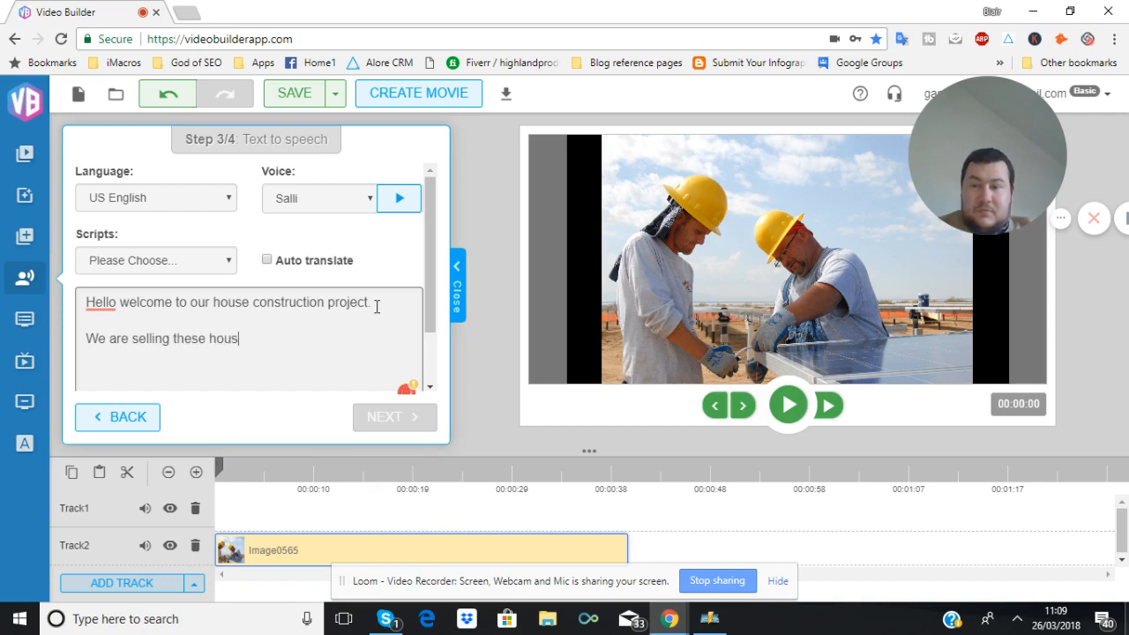
pyautogui.write('es at $')
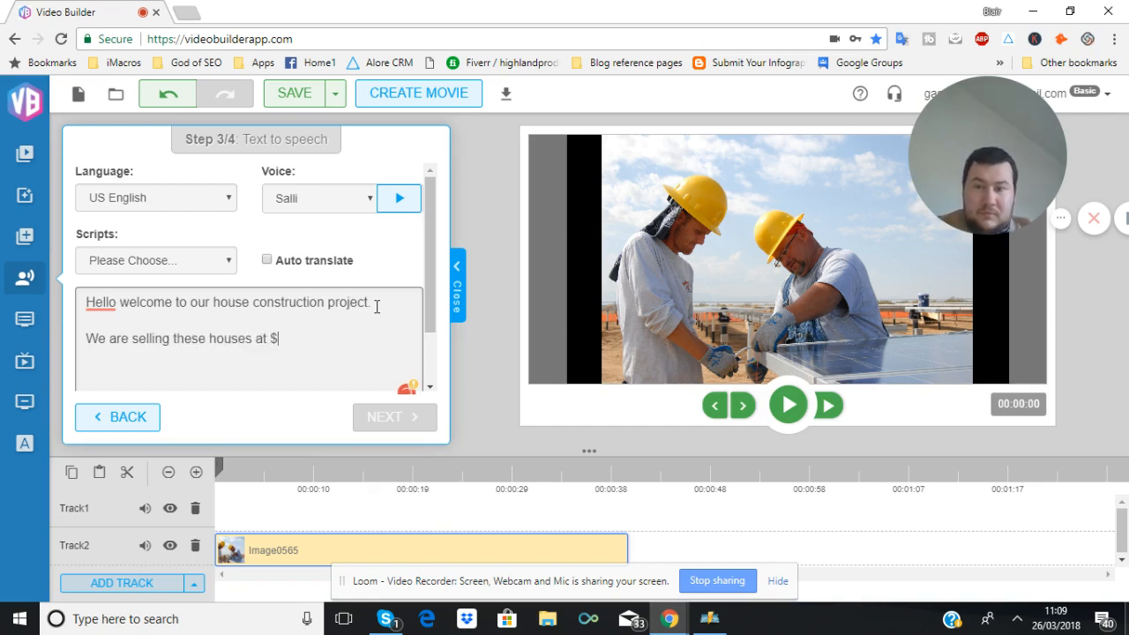
pyautogui.write('200,00 ')
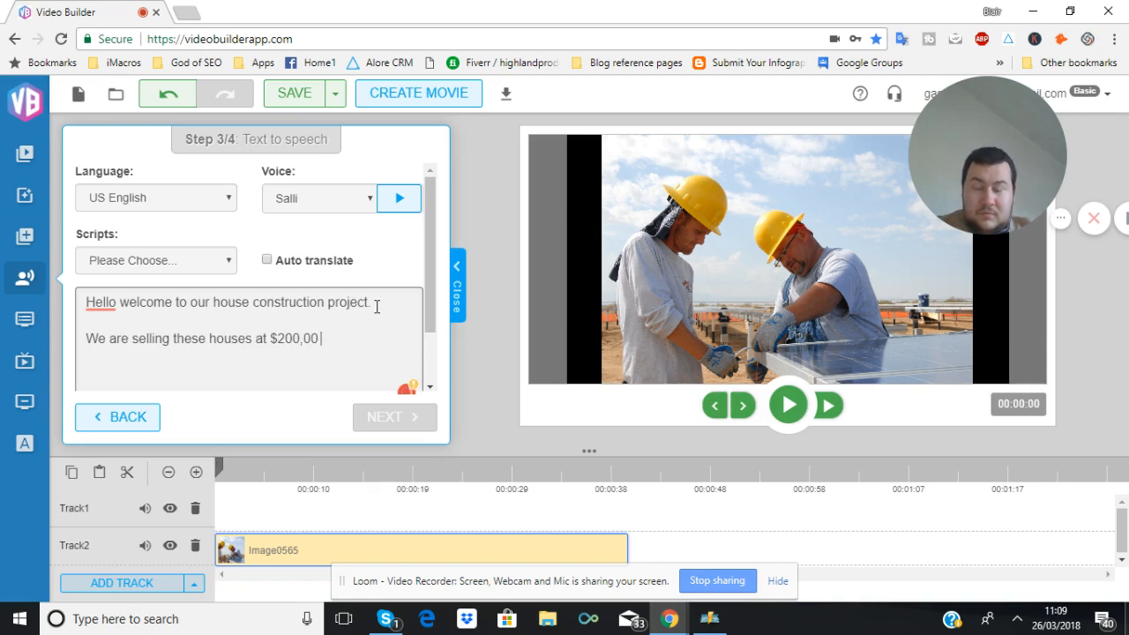
pyautogui.write('to first tim')
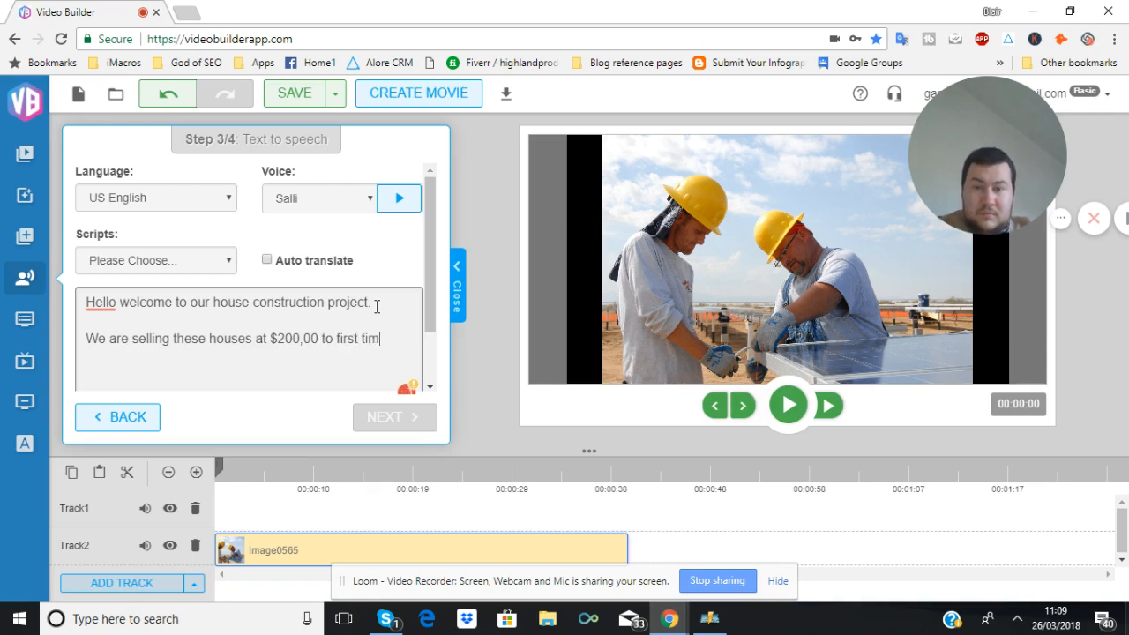
pyautogui.write('e buyers or peop')
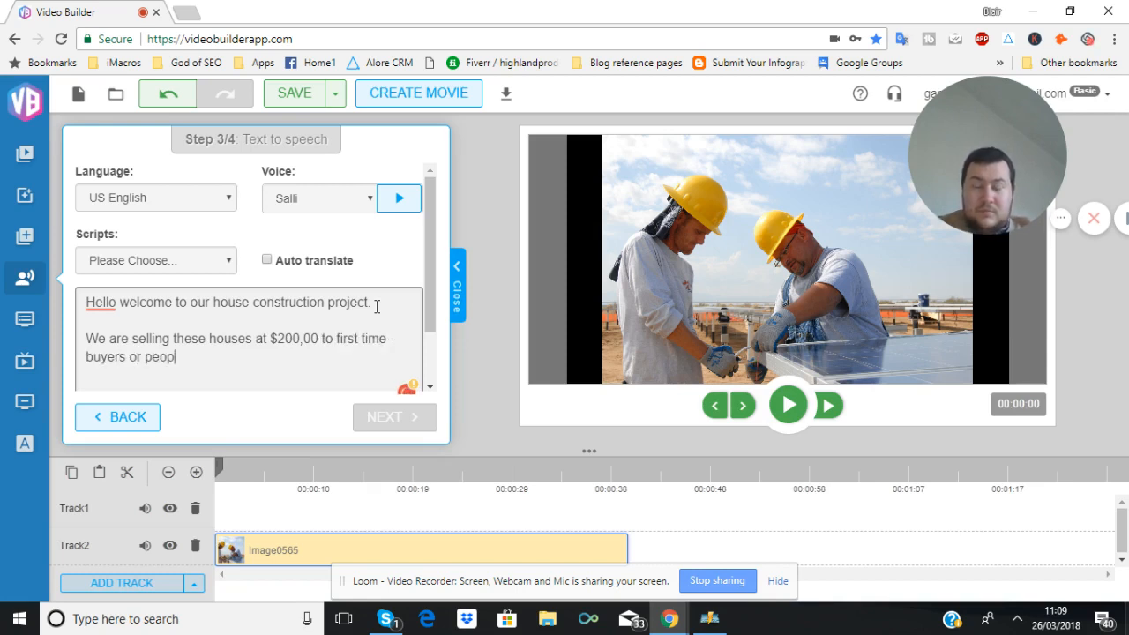
pyautogui.write('le who want')
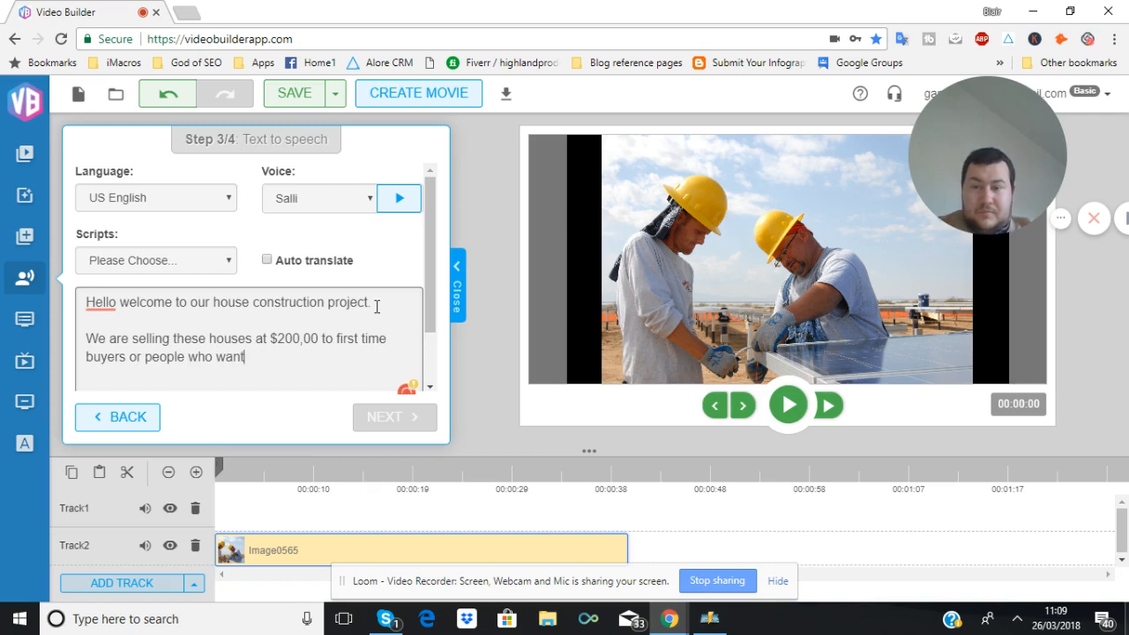
pyautogui.write(' their own homes.')
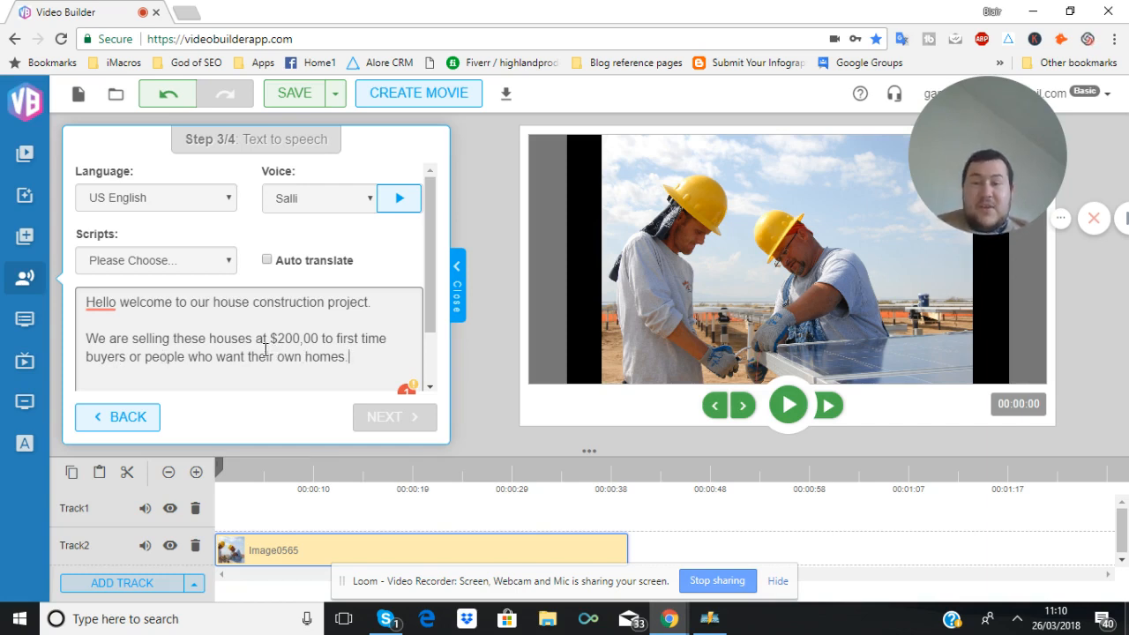
# Play a preview of the current Salli voice
pyautogui.scroll(-2, 265, 349)
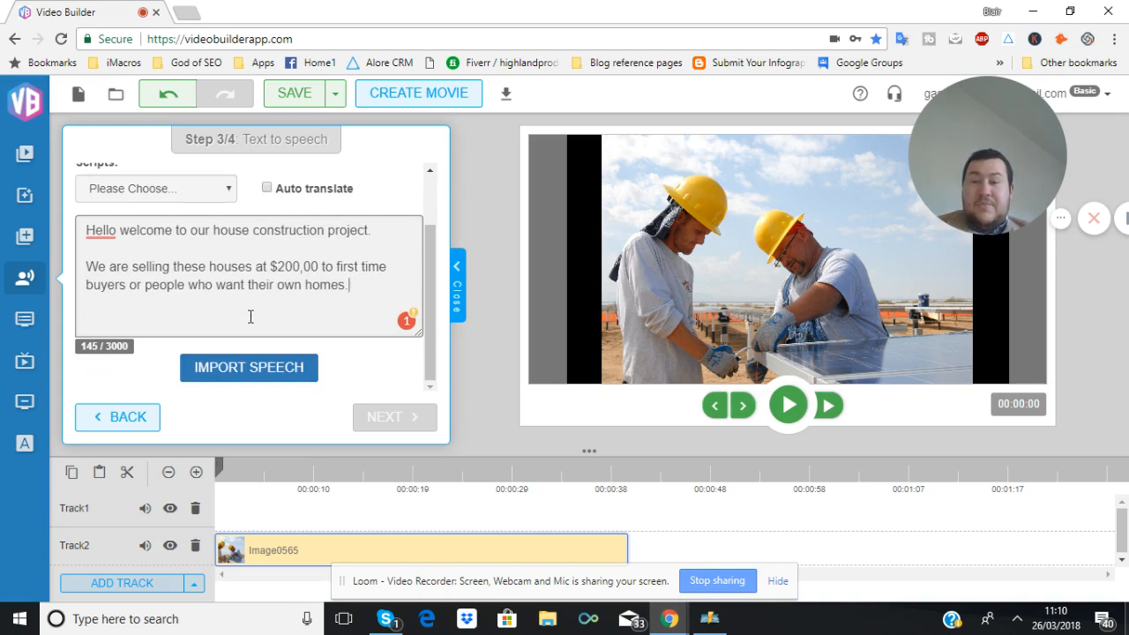
pyautogui.scroll(2, 251, 316)
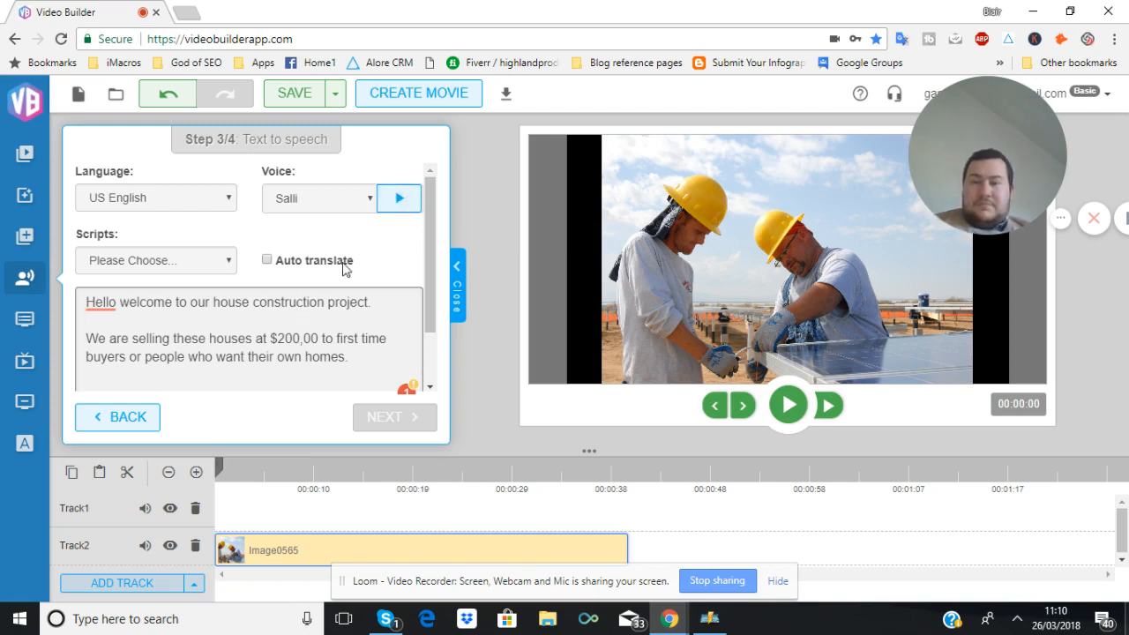
pyautogui.click(408, 196)
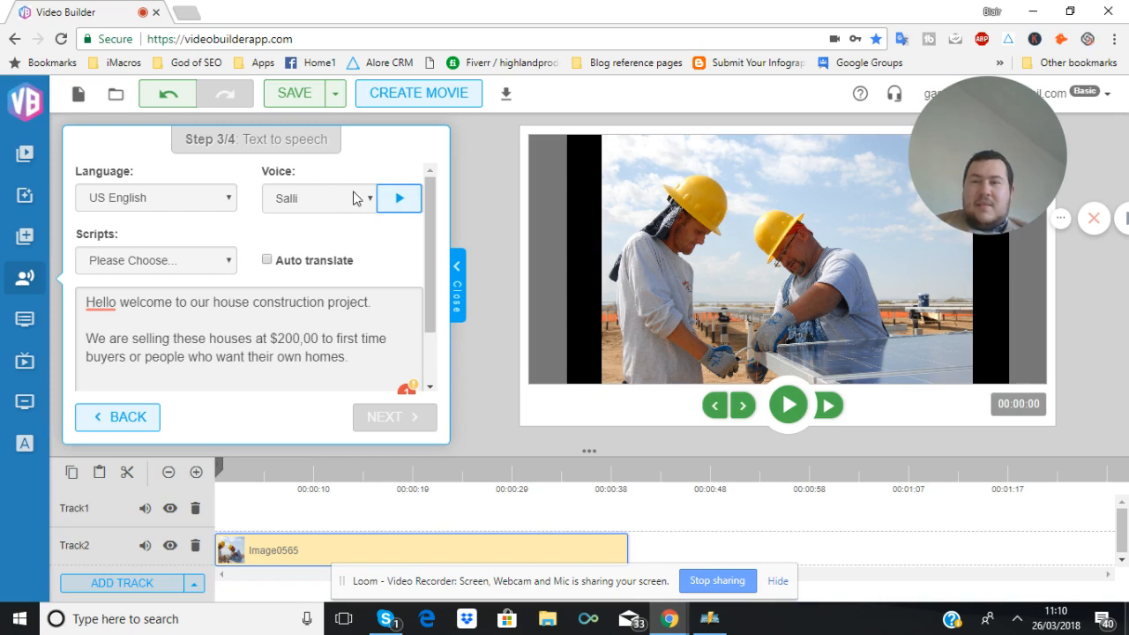
# Switch the voice to Justin and play its preview
pyautogui.click(335, 204)
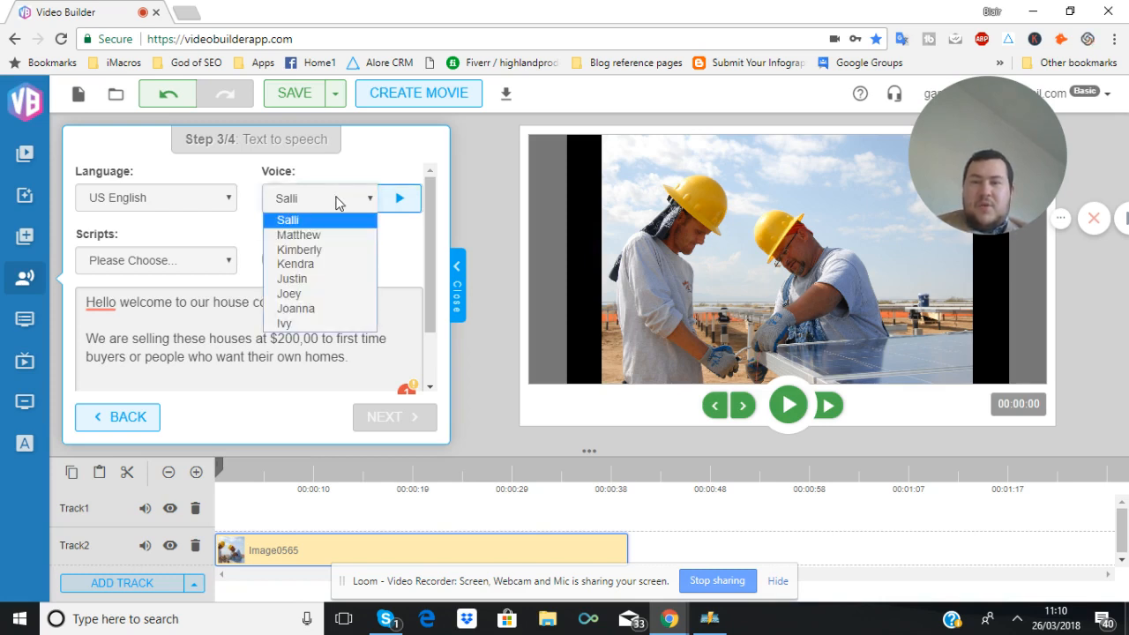
pyautogui.click(327, 280)
pyautogui.click(397, 201)
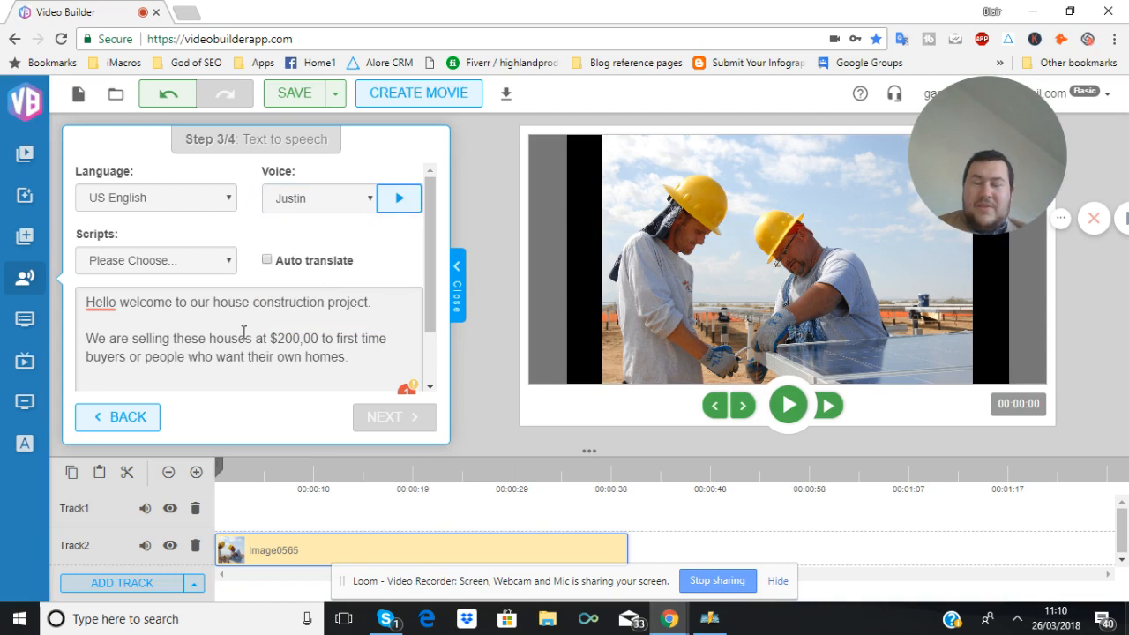
# Import the speech generated from the script
pyautogui.scroll(-2, 243, 331)
pyautogui.scroll(2, 238, 333)
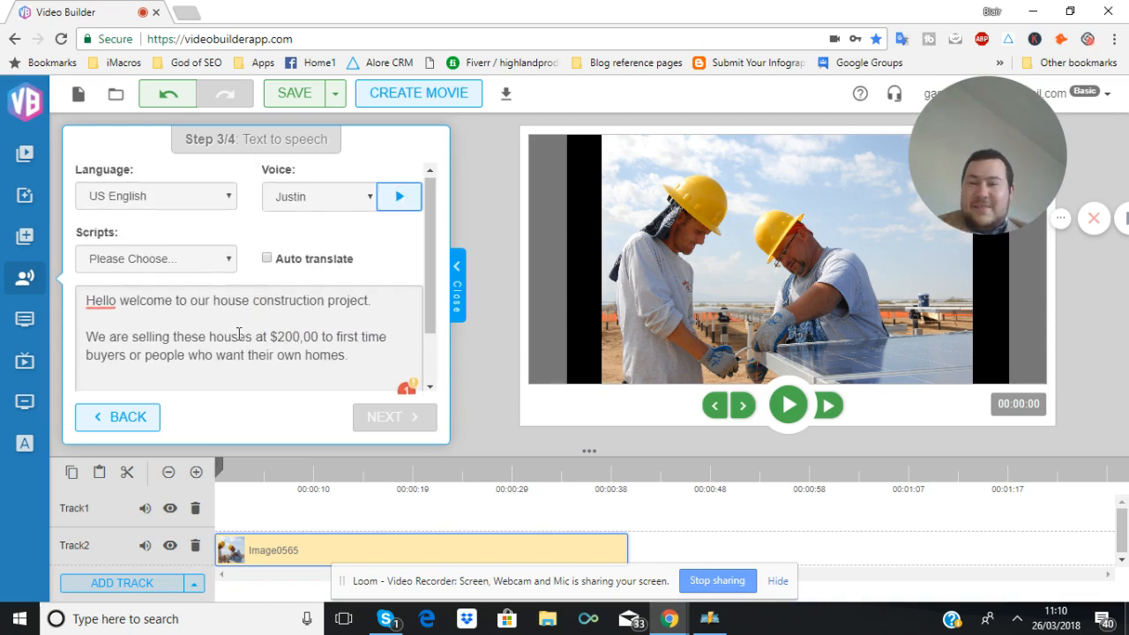
pyautogui.scroll(-2, 236, 332)
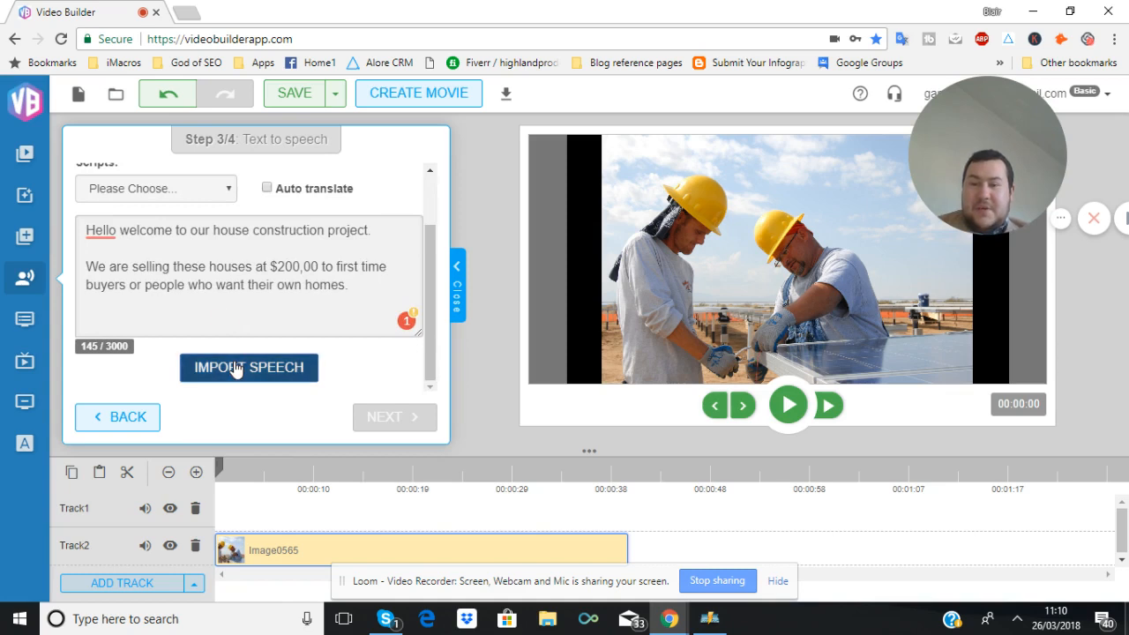
pyautogui.click(233, 366)
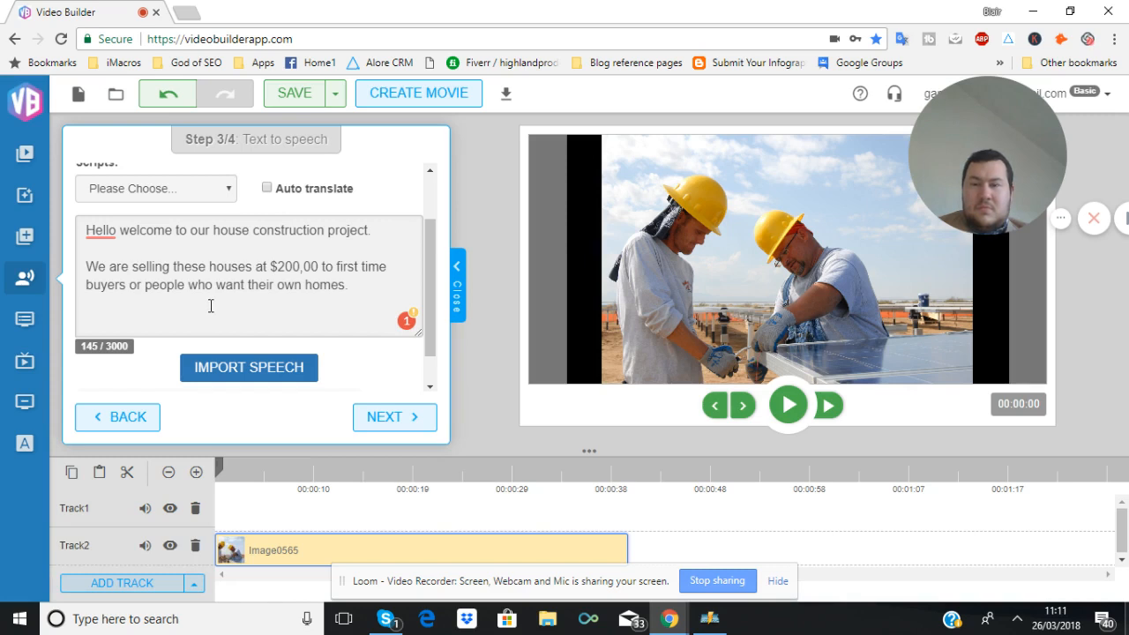
# Correct the price in the script to $200000 and import the speech again
pyautogui.click(309, 266)
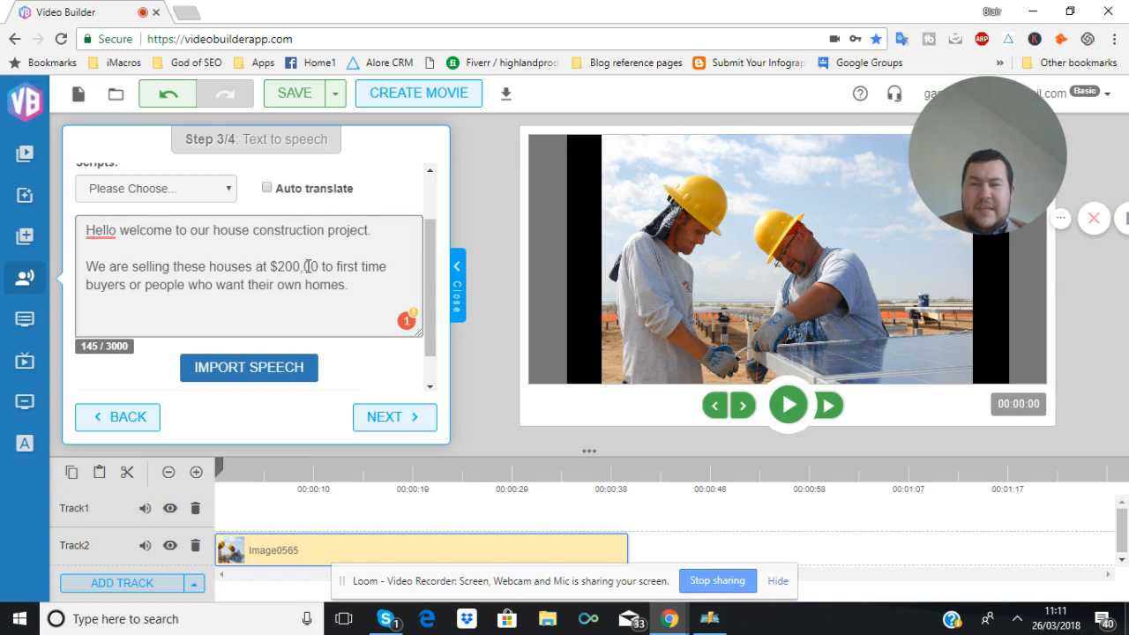
pyautogui.press('BackSpace')
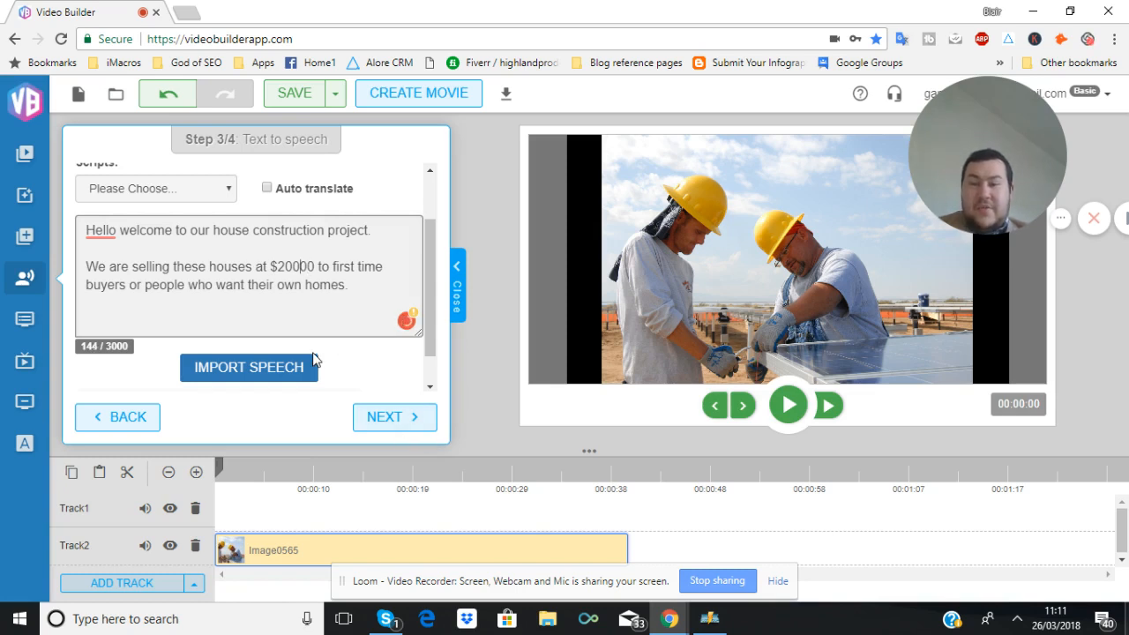
pyautogui.click(286, 375)
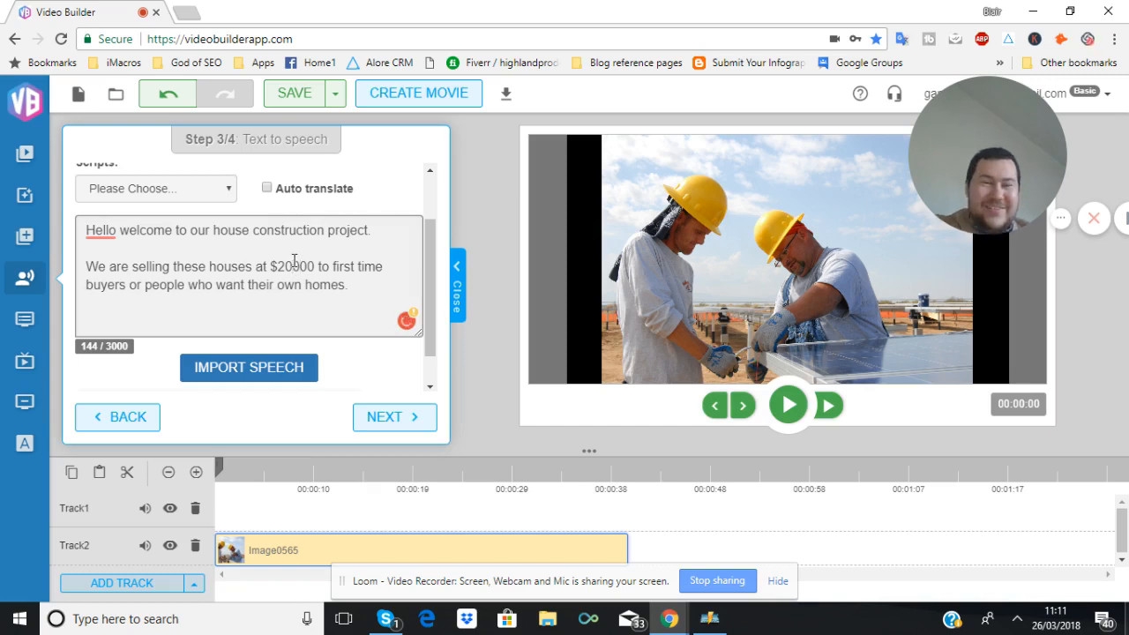
pyautogui.write('0')
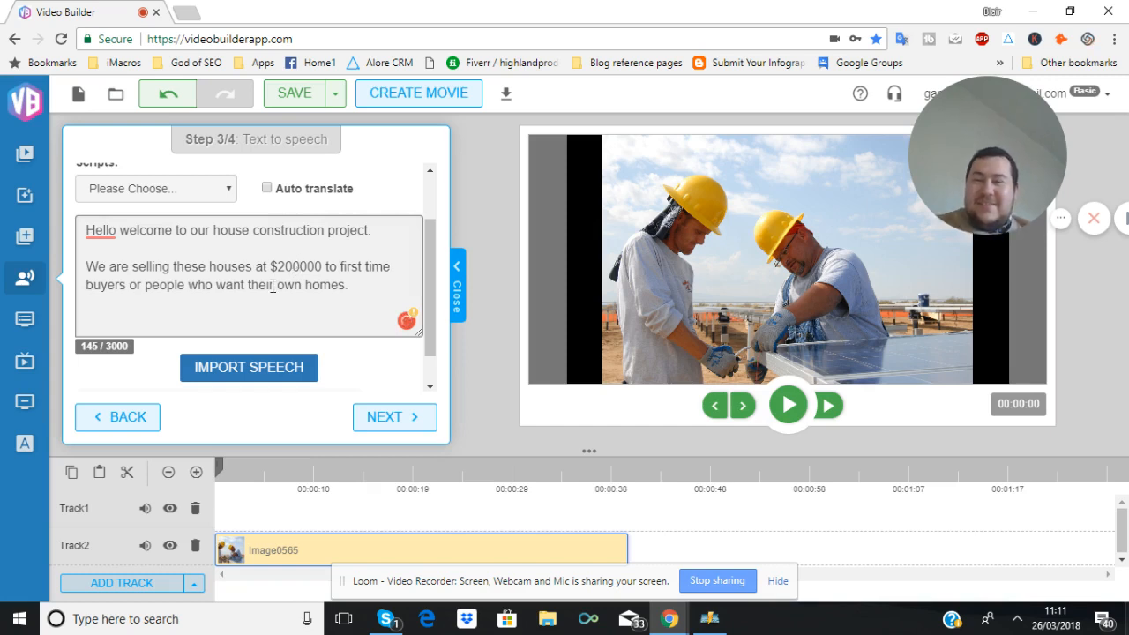
pyautogui.click(238, 376)
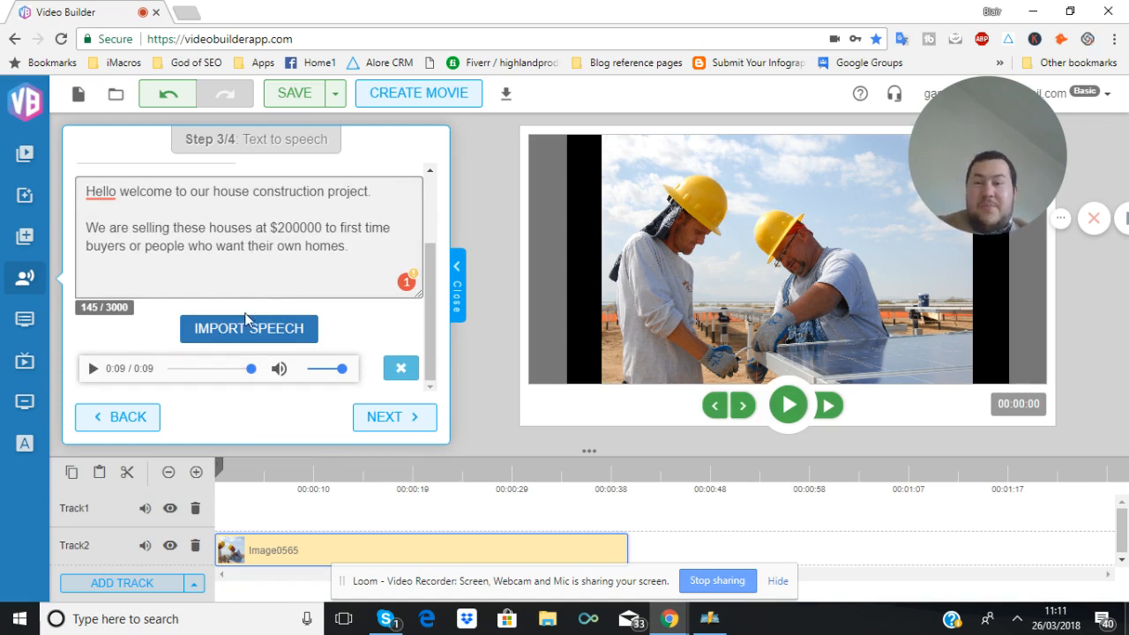
# Continue to the result preview and place the Emily avatar on Track1 at the start of the timeline
pyautogui.click(392, 416)
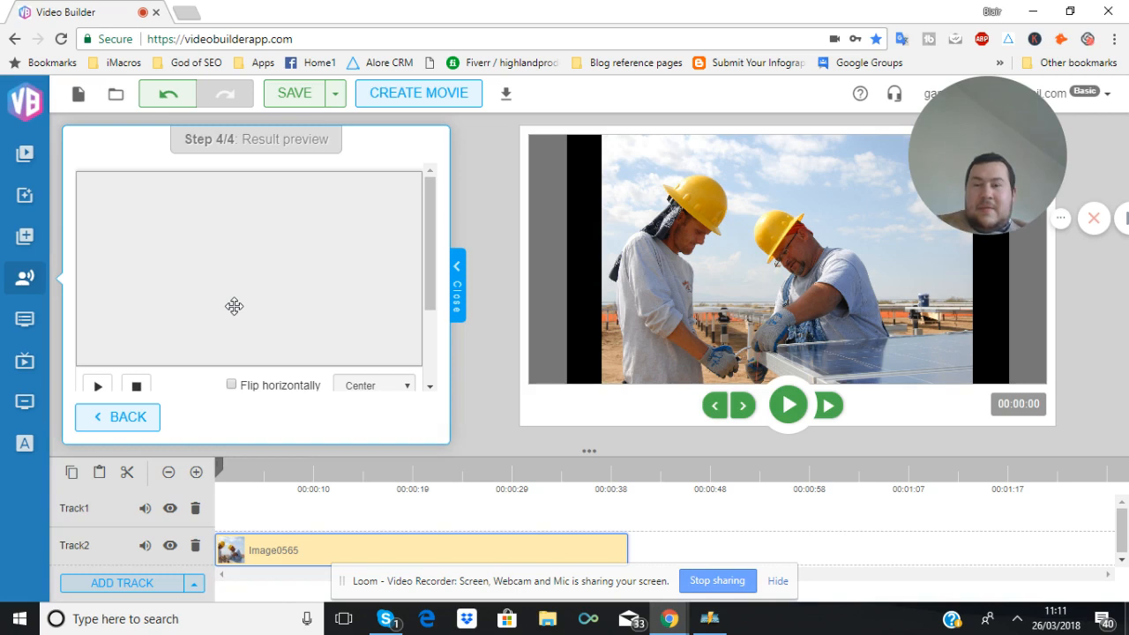
pyautogui.scroll(-2, 234, 306)
pyautogui.scroll(2, 233, 305)
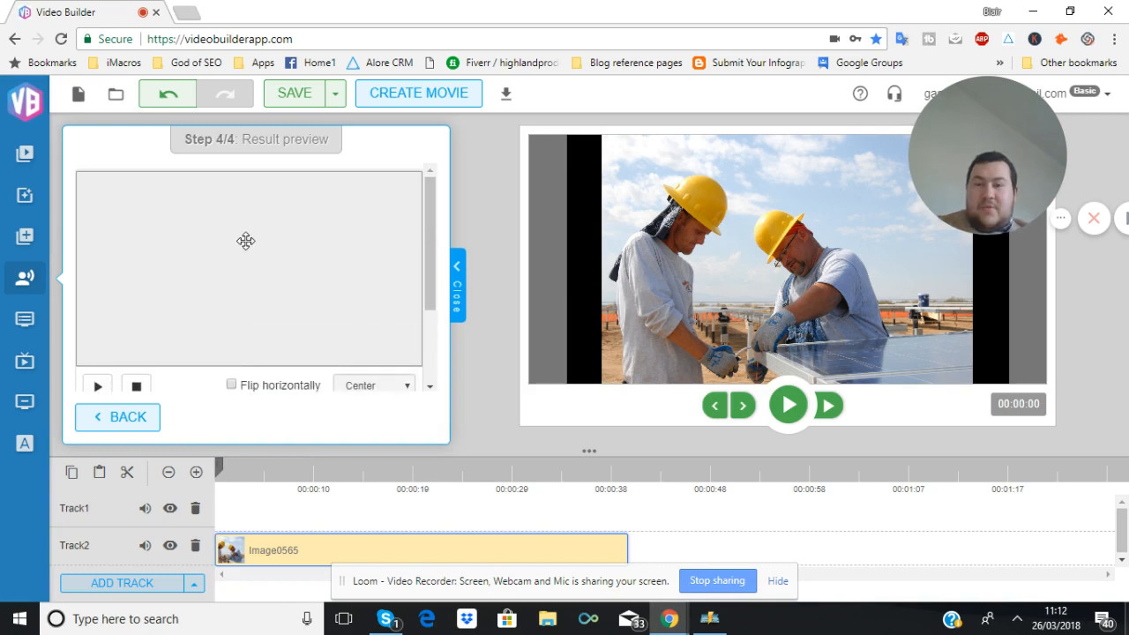
pyautogui.moveTo(245, 241)
pyautogui.mouseDown()
pyautogui.moveTo(311, 429)
pyautogui.moveTo(264, 511)
pyautogui.mouseUp()
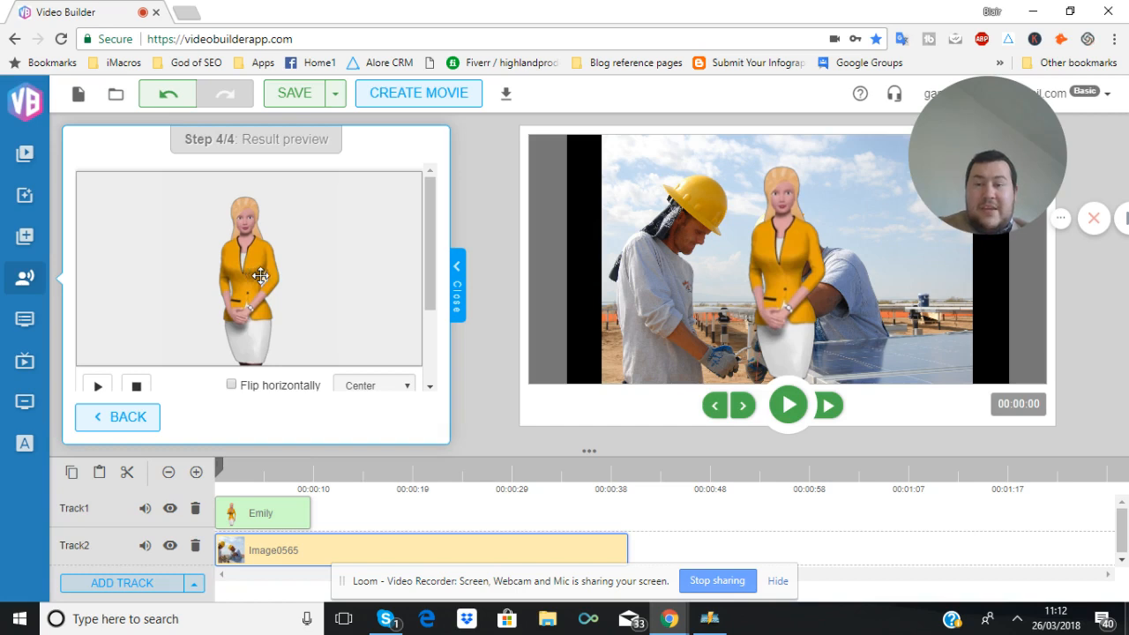
# Set the avatar's horizontal position in the result preview to Right
pyautogui.moveTo(258, 276); pyautogui.dragTo(356, 275)
pyautogui.scroll(-2, 288, 290)
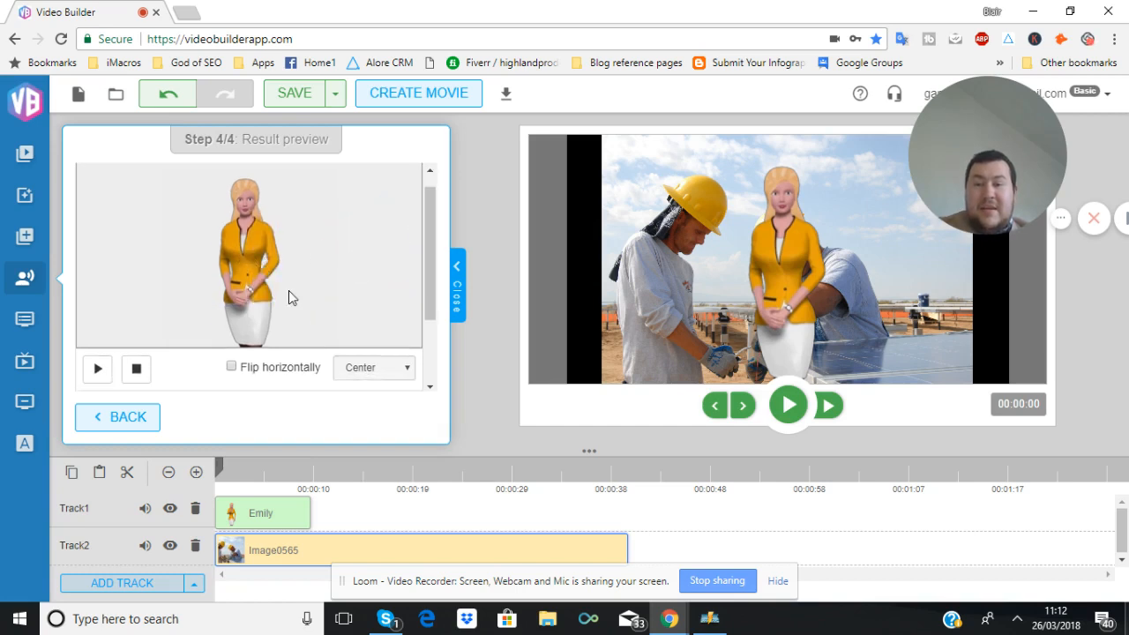
pyautogui.click(406, 305)
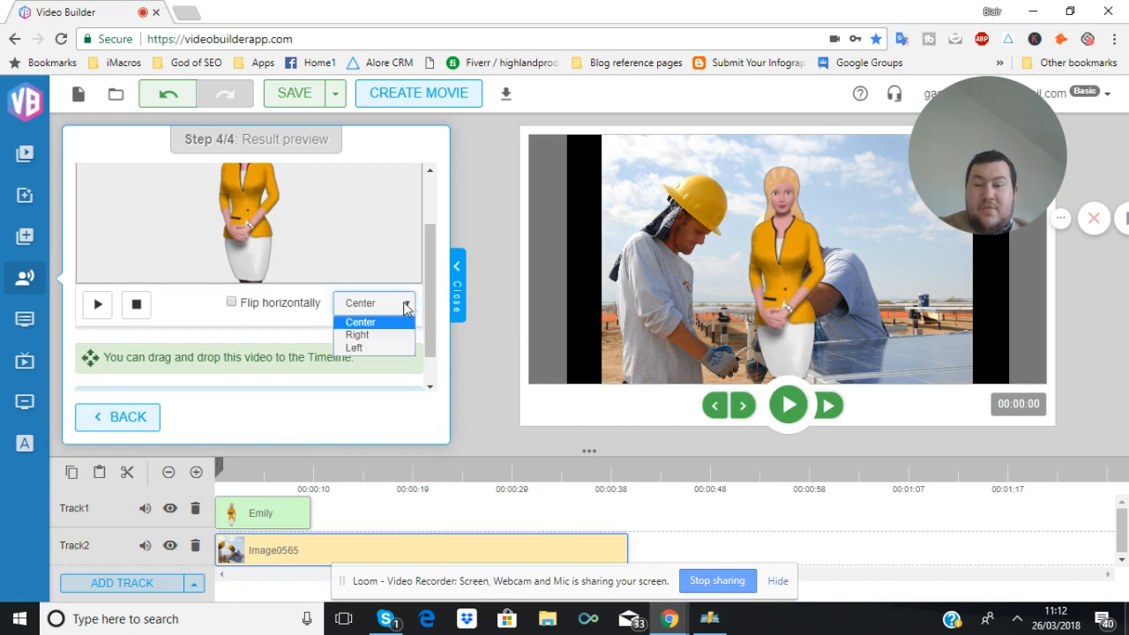
pyautogui.click(370, 336)
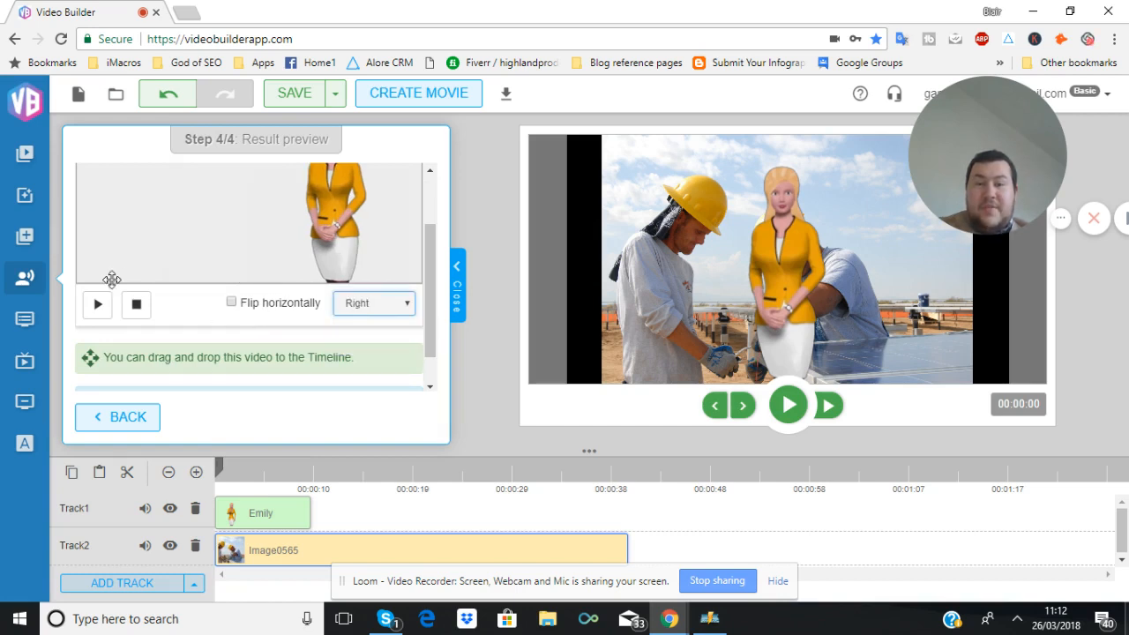
# Remove the old Emily clip from Track1 and drop the right-aligned avatar onto Track1 at the start
pyautogui.scroll(2, 124, 279)
pyautogui.scroll(-2, 214, 312)
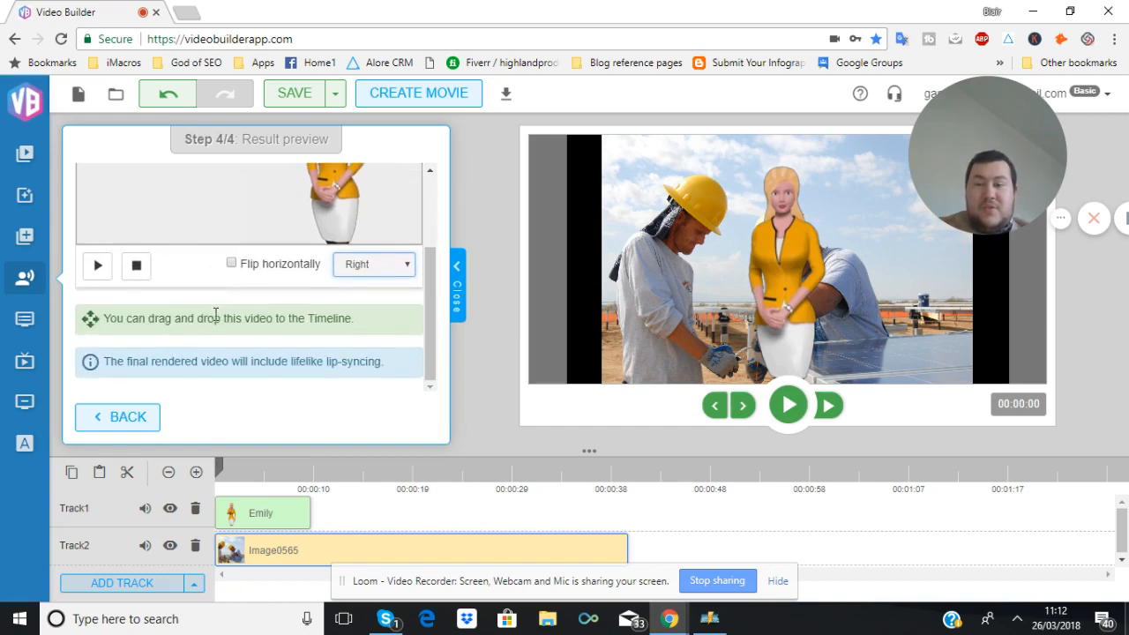
pyautogui.rightClick(295, 523)
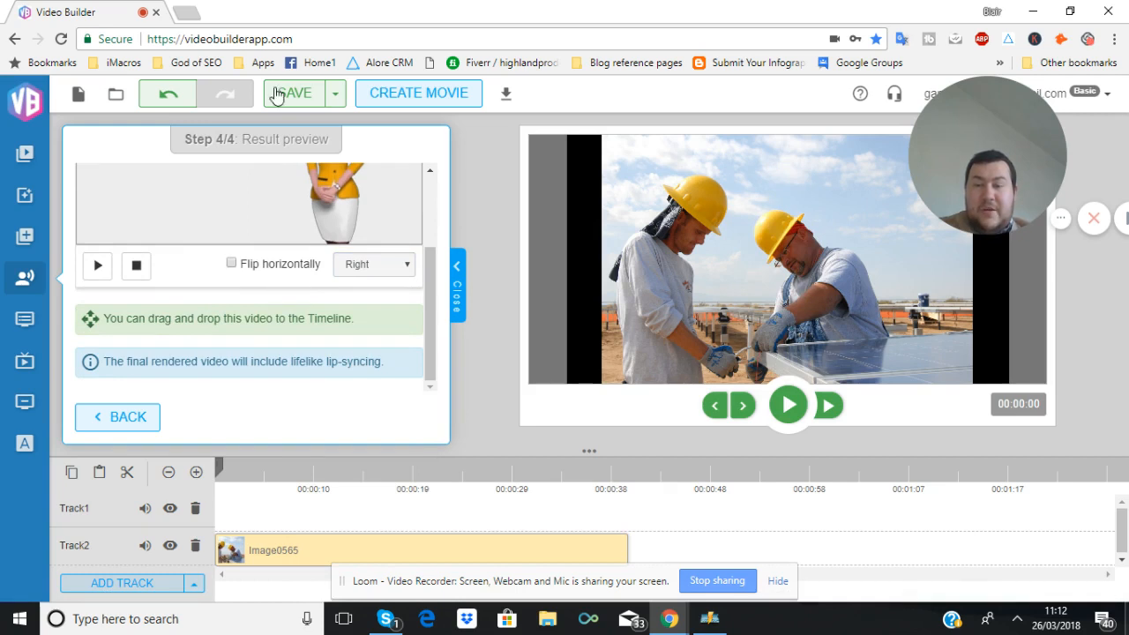
pyautogui.moveTo(338, 192)
pyautogui.mouseDown()
pyautogui.moveTo(319, 521)
pyautogui.moveTo(261, 523)
pyautogui.mouseUp()
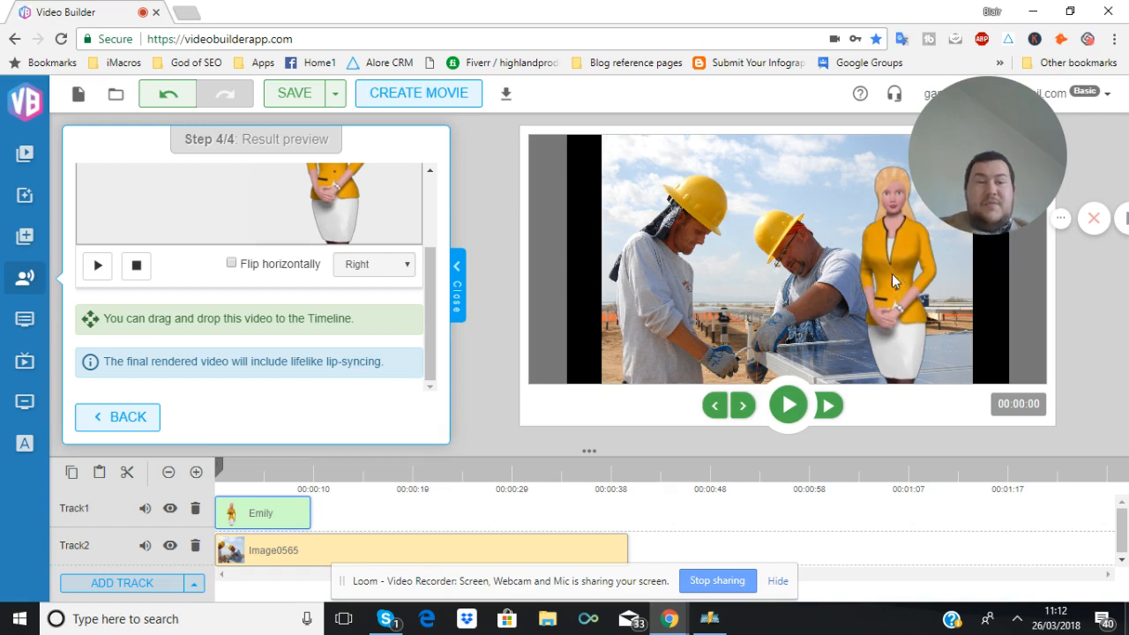
# Play the movie preview and pause it
pyautogui.click(788, 407)
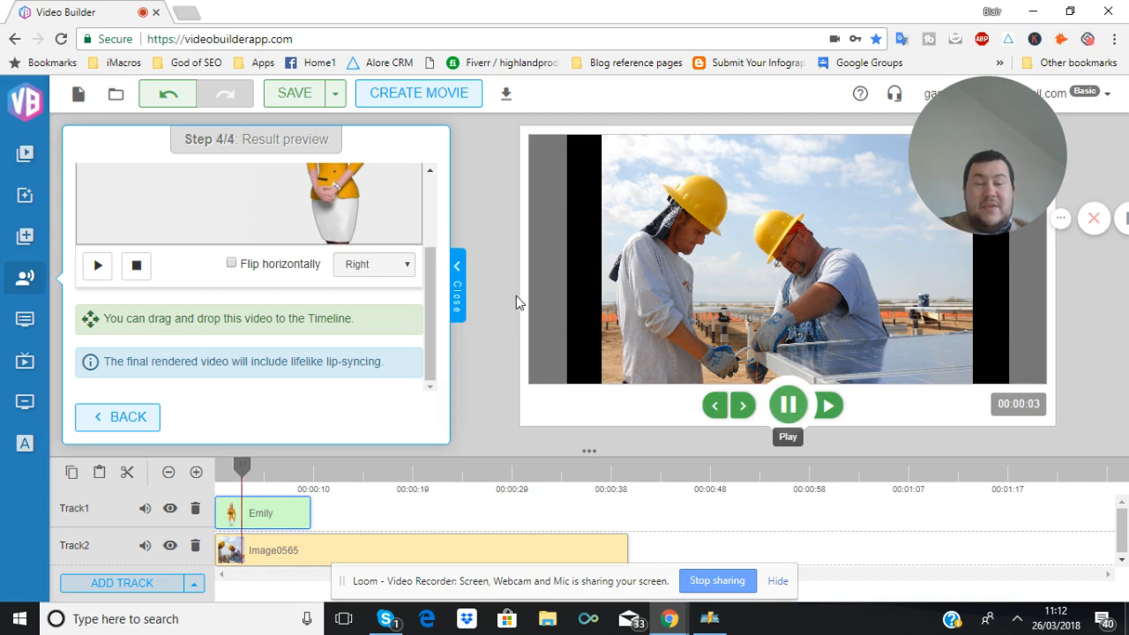
pyautogui.click(788, 421)
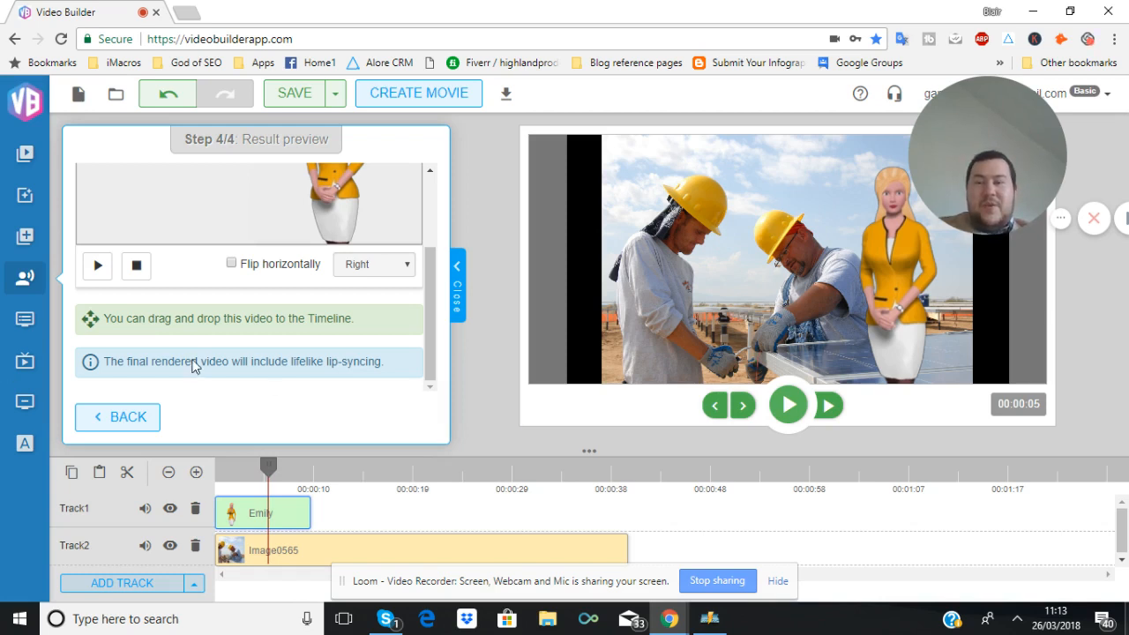
# Add a new track, choose Lower Third Animation 1 and continue to its options
pyautogui.click(32, 323)
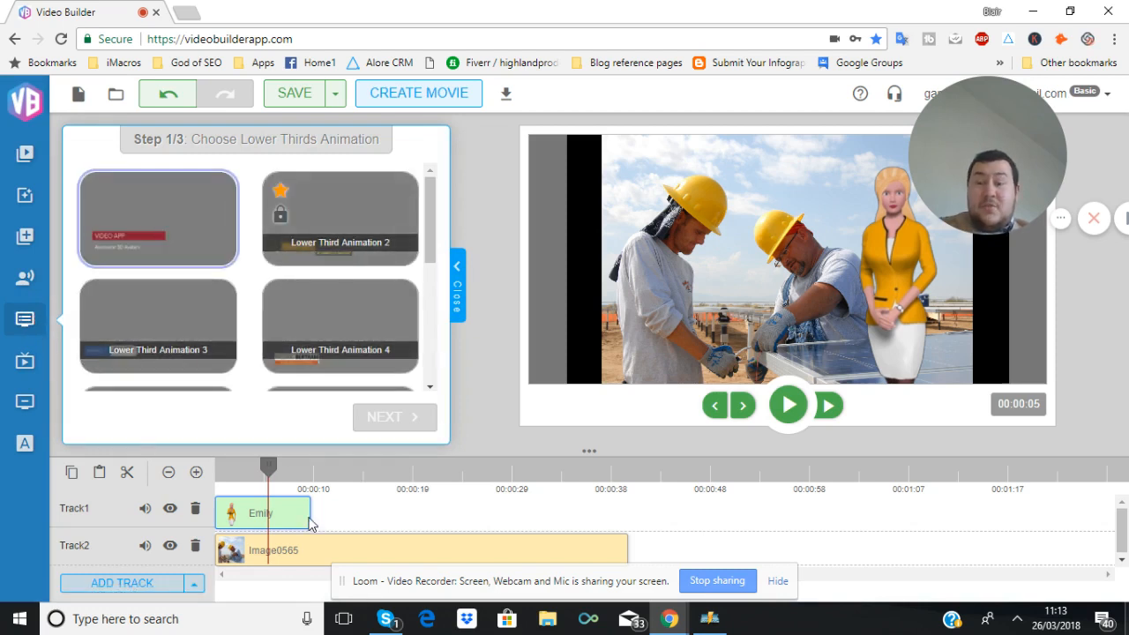
pyautogui.click(150, 588)
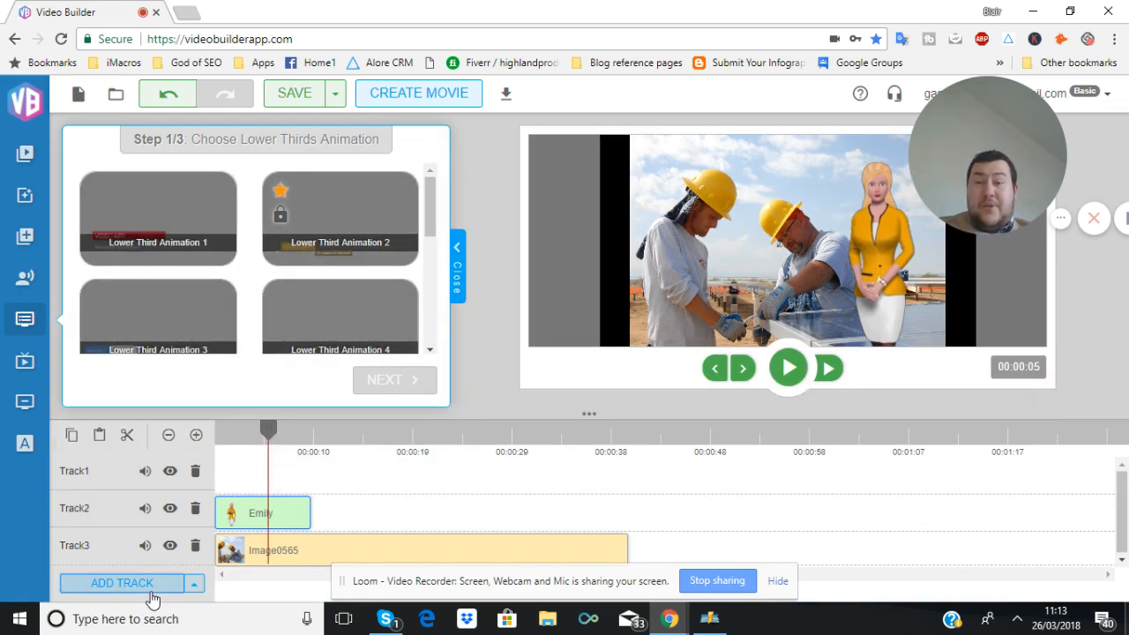
pyautogui.click(188, 214)
pyautogui.scroll(-1, 217, 247)
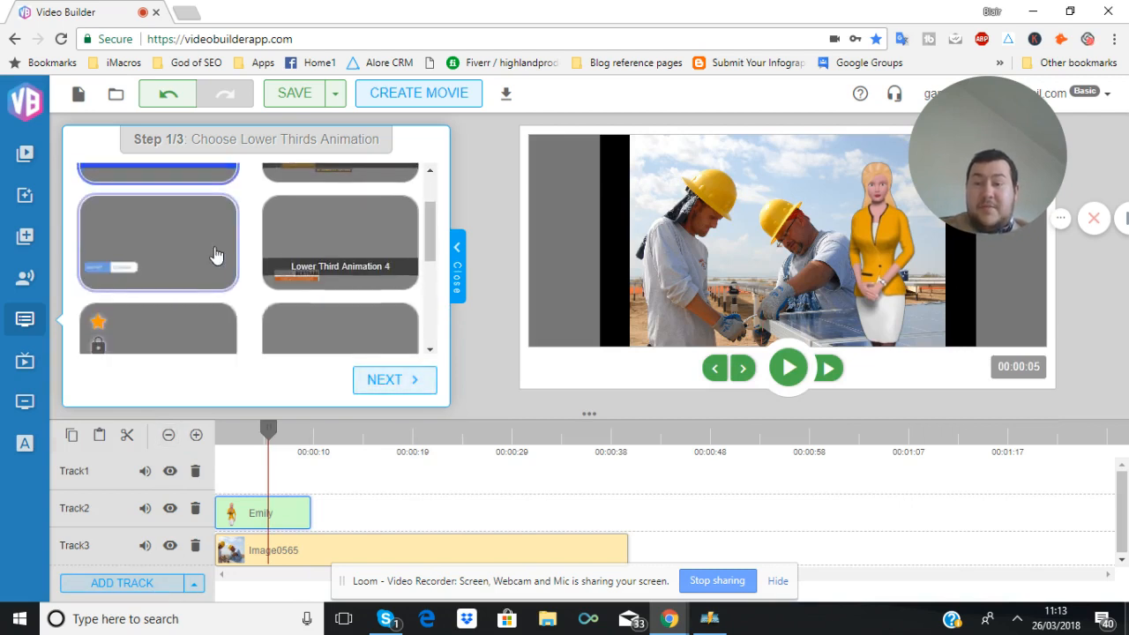
pyautogui.scroll(-3, 216, 255)
pyautogui.scroll(3, 216, 254)
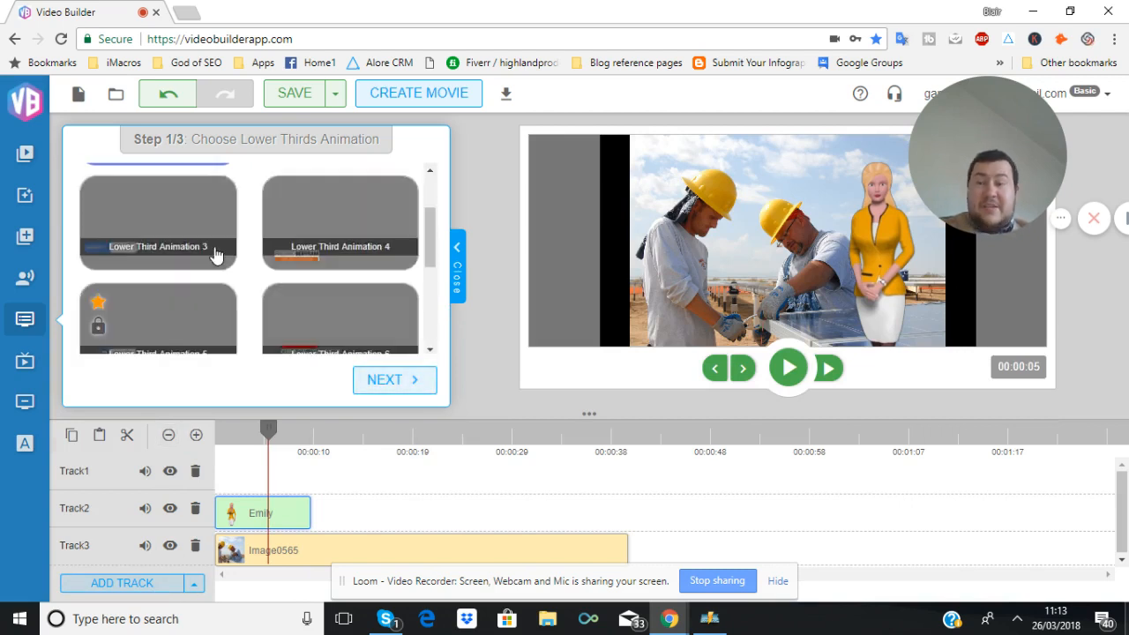
pyautogui.scroll(2, 215, 252)
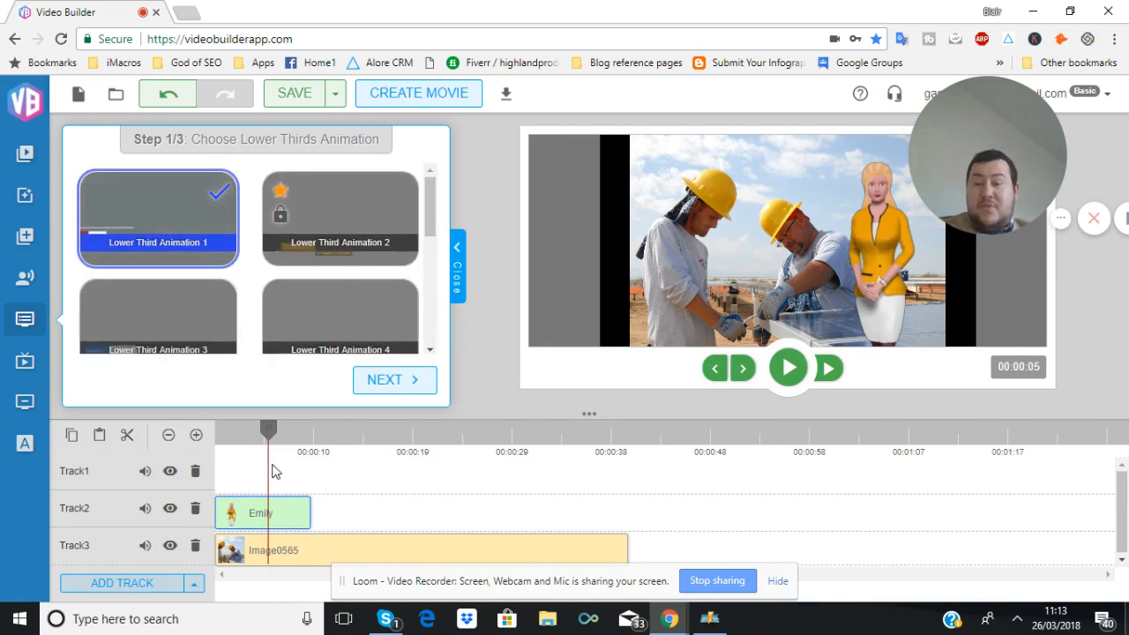
pyautogui.click(390, 381)
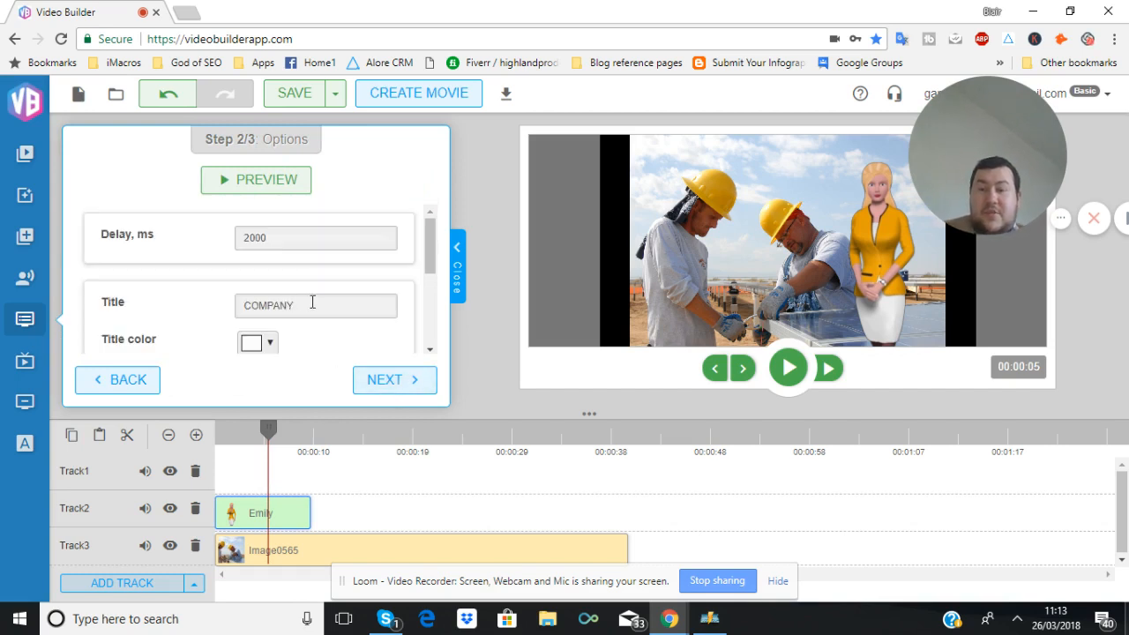
# Set the lower third's title to Joe Smith Builders
pyautogui.doubleClick(302, 306)
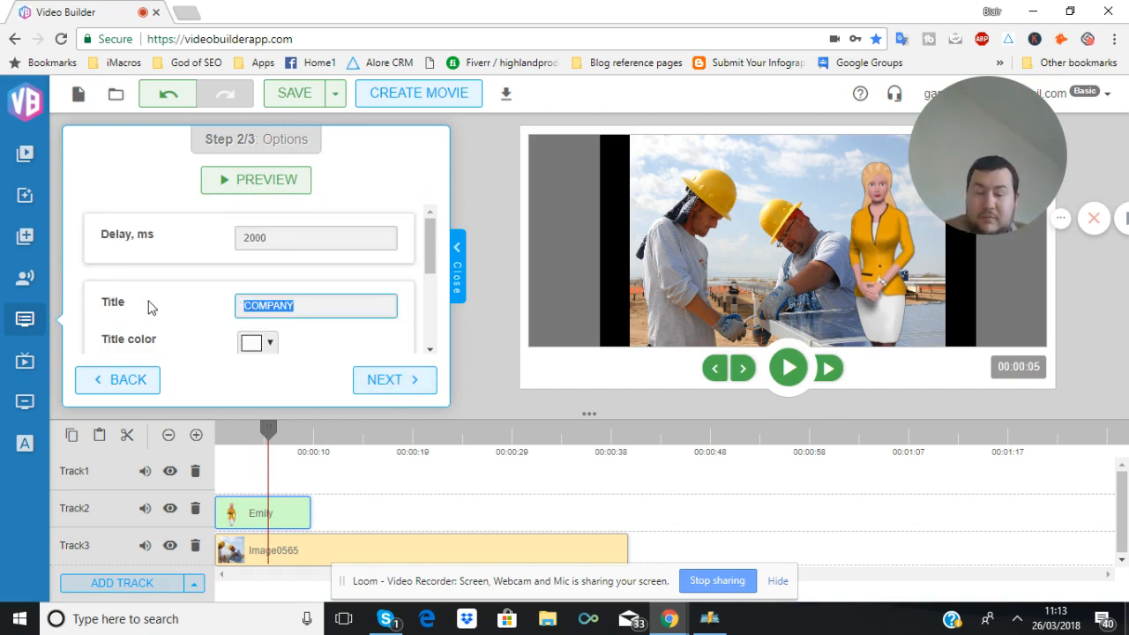
pyautogui.write('Joe Smith Builders')
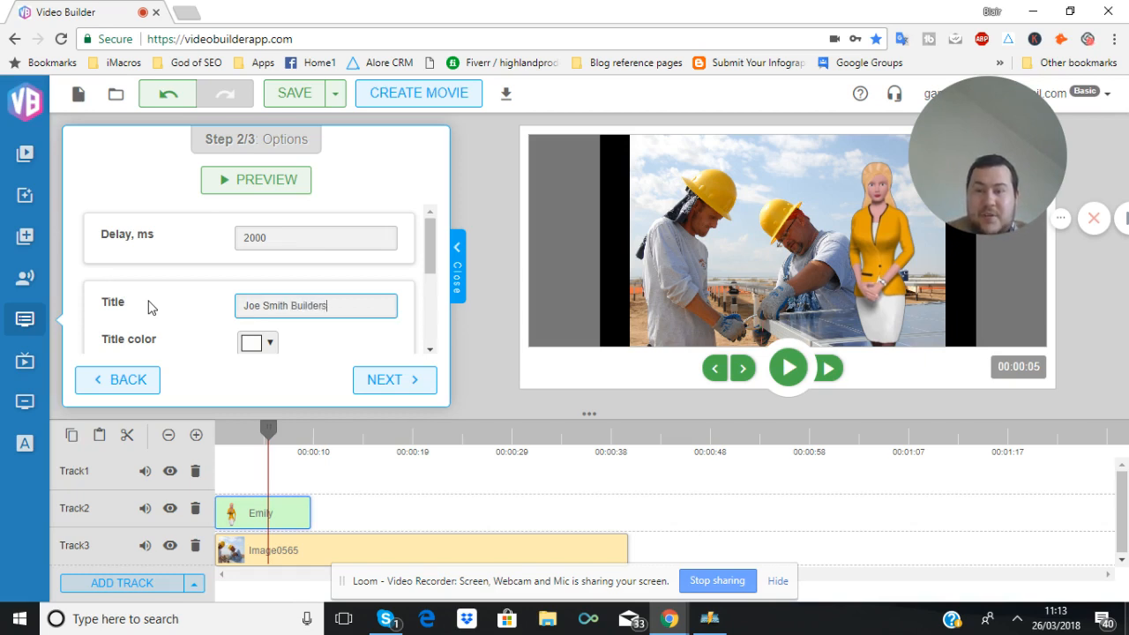
pyautogui.scroll(-3, 261, 318)
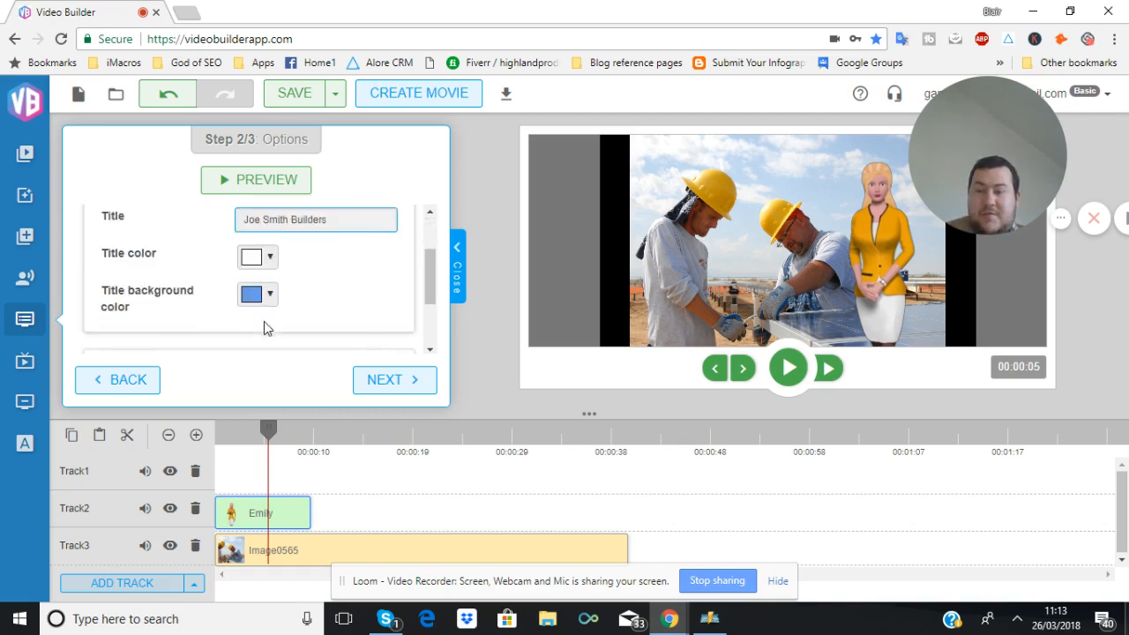
pyautogui.scroll(2, 284, 278)
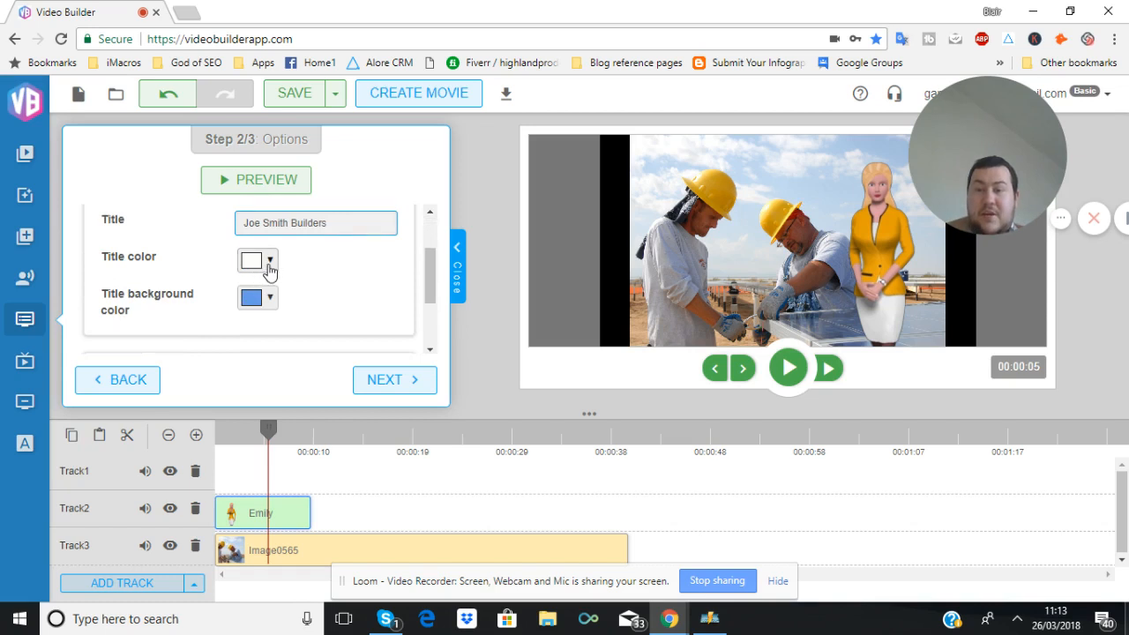
# Set the title colour to red #ba3e3e and the title background colour to green
pyautogui.click(269, 261)
pyautogui.click(322, 314)
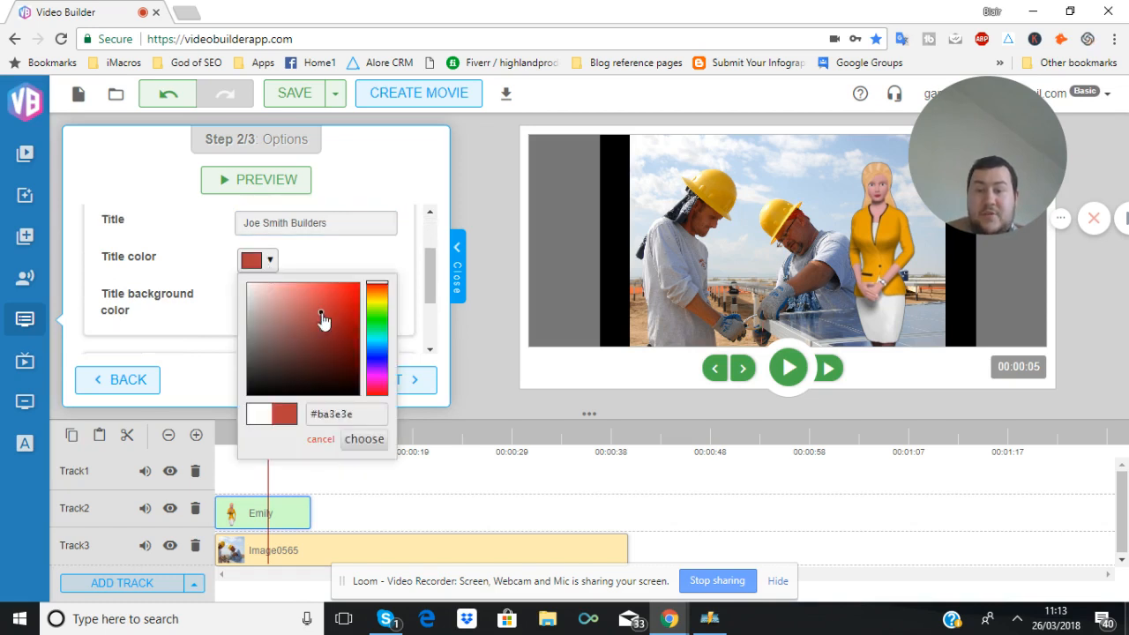
pyautogui.click(364, 440)
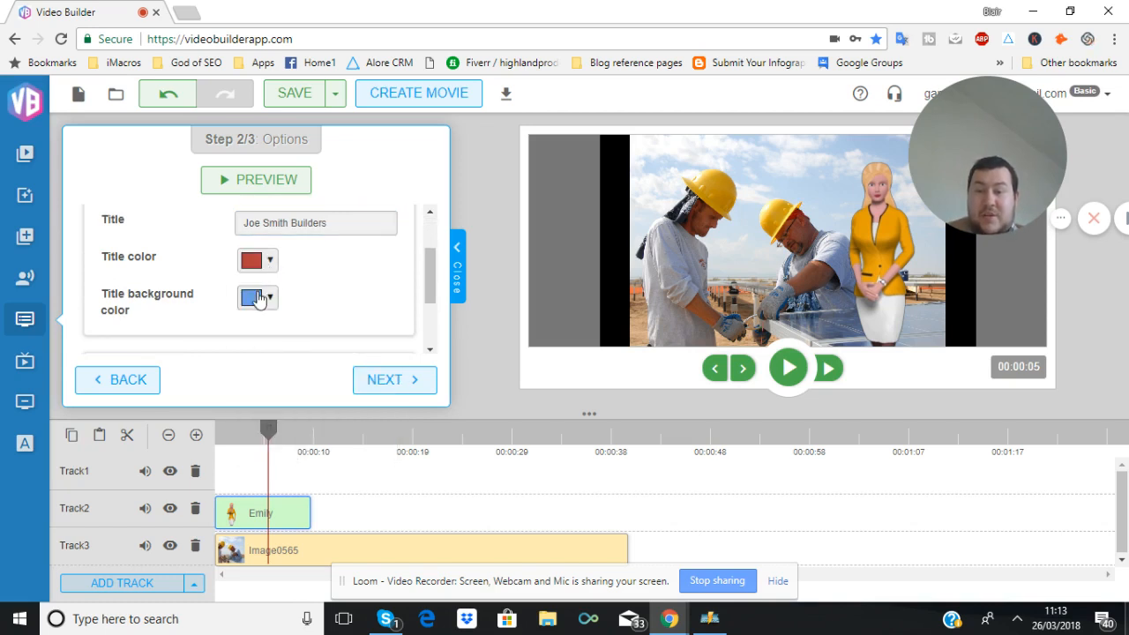
pyautogui.click(250, 299)
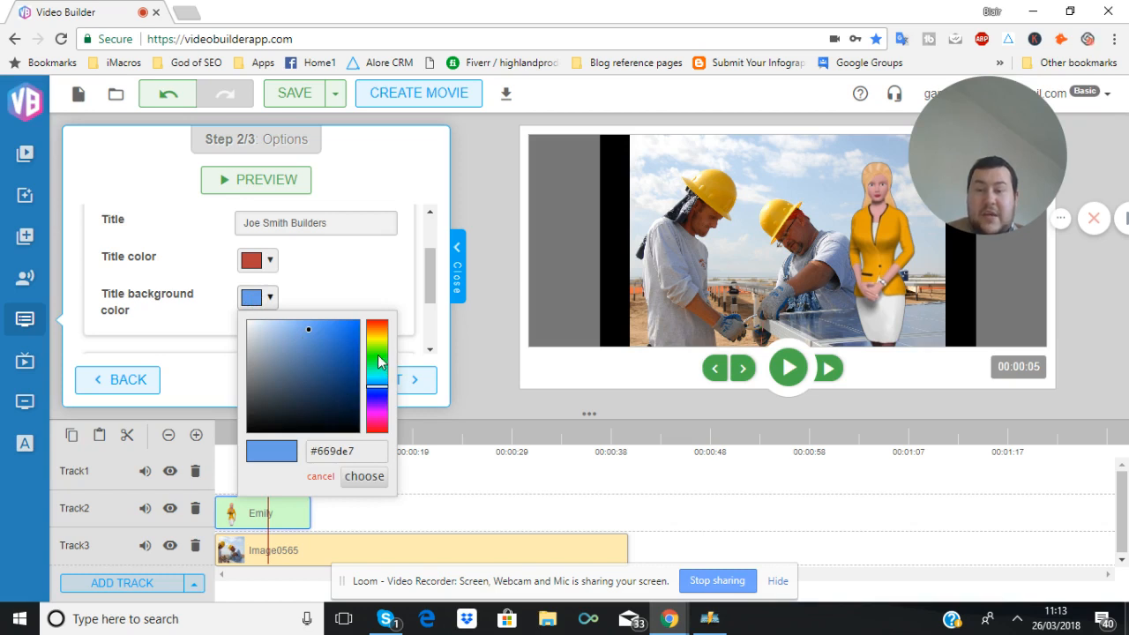
pyautogui.click(377, 355)
pyautogui.click(365, 477)
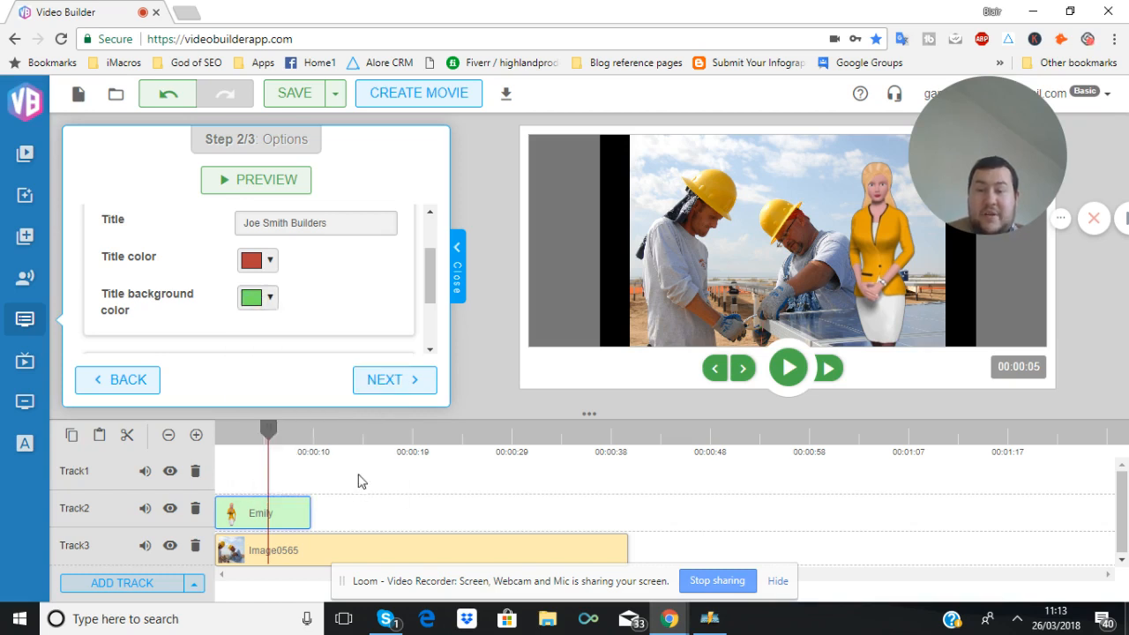
# Clear the subtitle text and continue to the lower third's result
pyautogui.scroll(-1, 344, 300)
pyautogui.moveTo(340, 297); pyautogui.dragTo(219, 273)
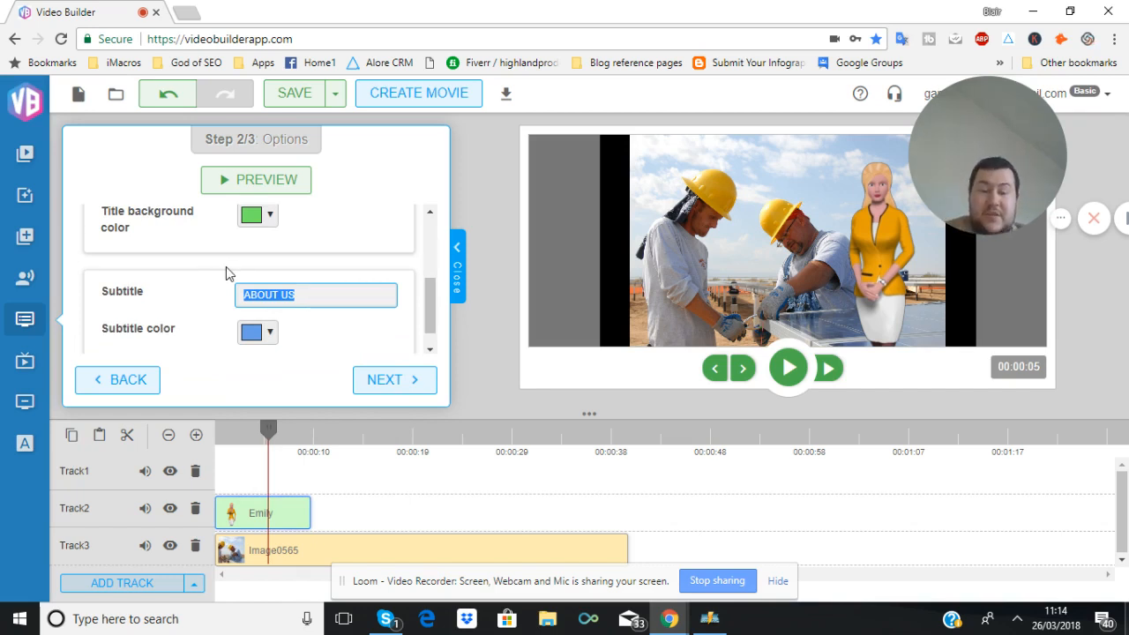
pyautogui.press('BackSpace')
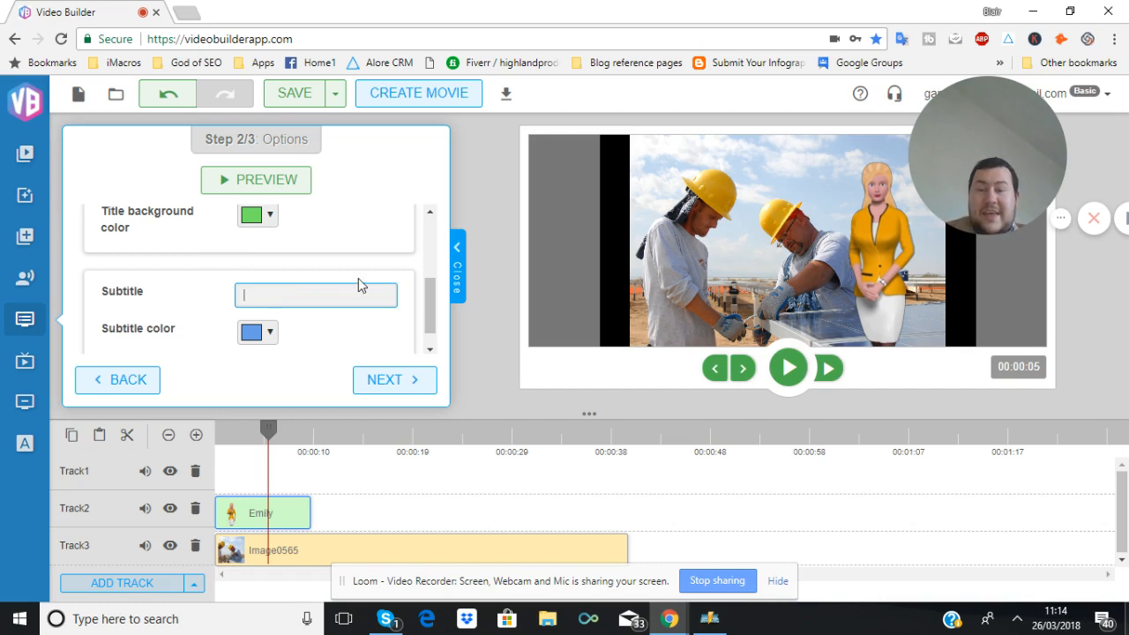
pyautogui.scroll(-1, 354, 287)
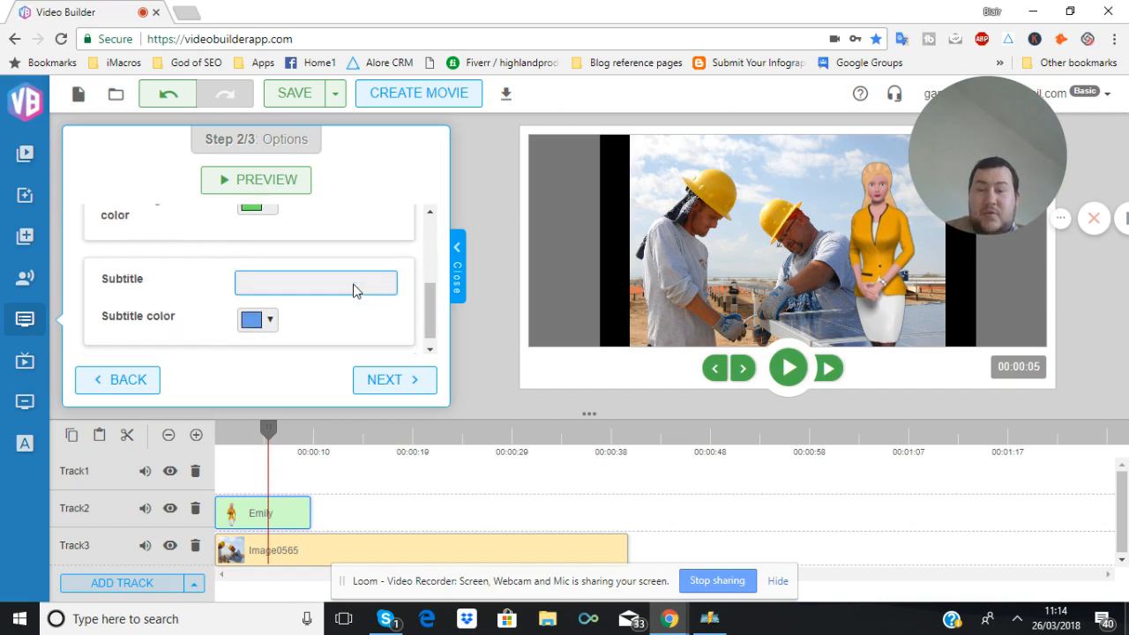
pyautogui.click(396, 379)
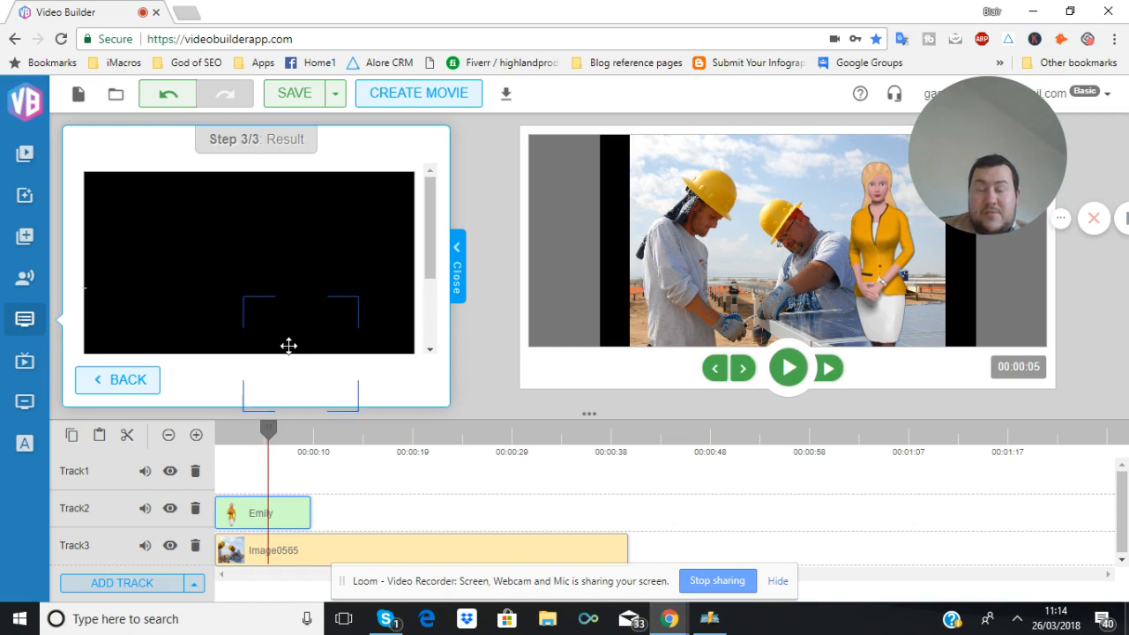
# Place the lower third at the start of Track1 and shift the Emily clip to start after it
pyautogui.moveTo(288, 344)
pyautogui.mouseDown()
pyautogui.moveTo(277, 433)
pyautogui.moveTo(241, 481)
pyautogui.mouseUp()
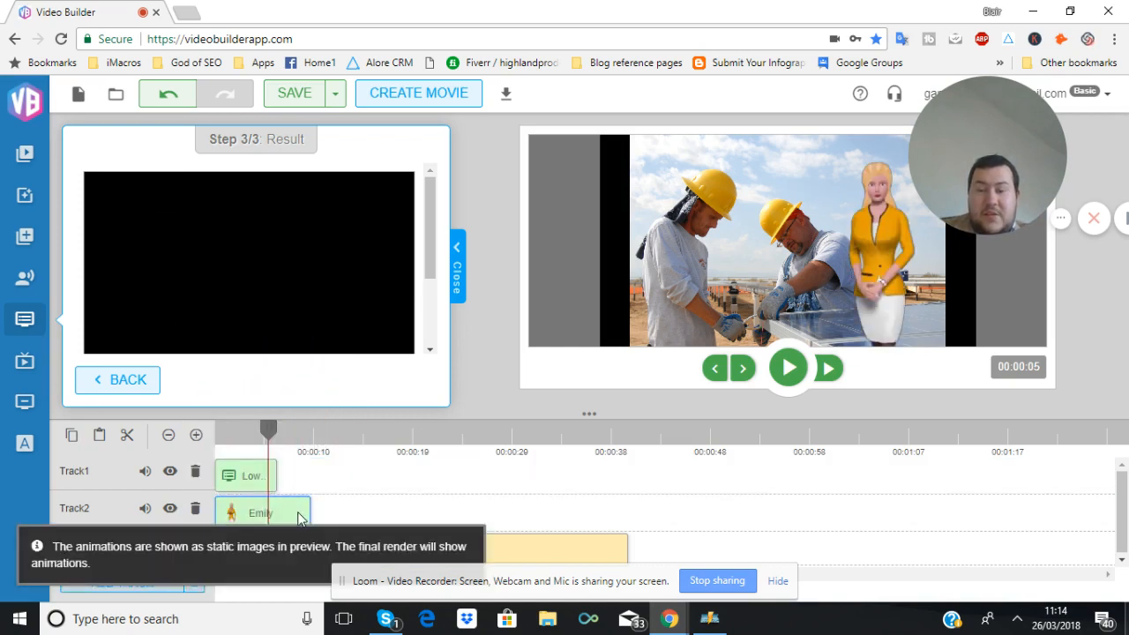
pyautogui.moveTo(300, 519); pyautogui.dragTo(357, 517)
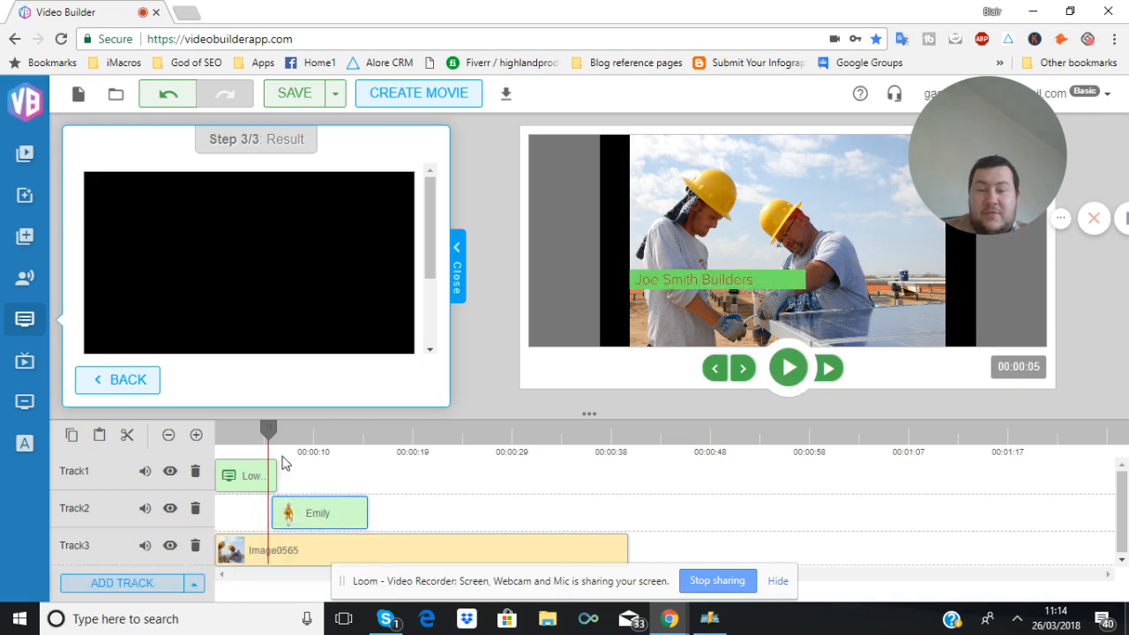
pyautogui.moveTo(253, 432); pyautogui.dragTo(214, 430)
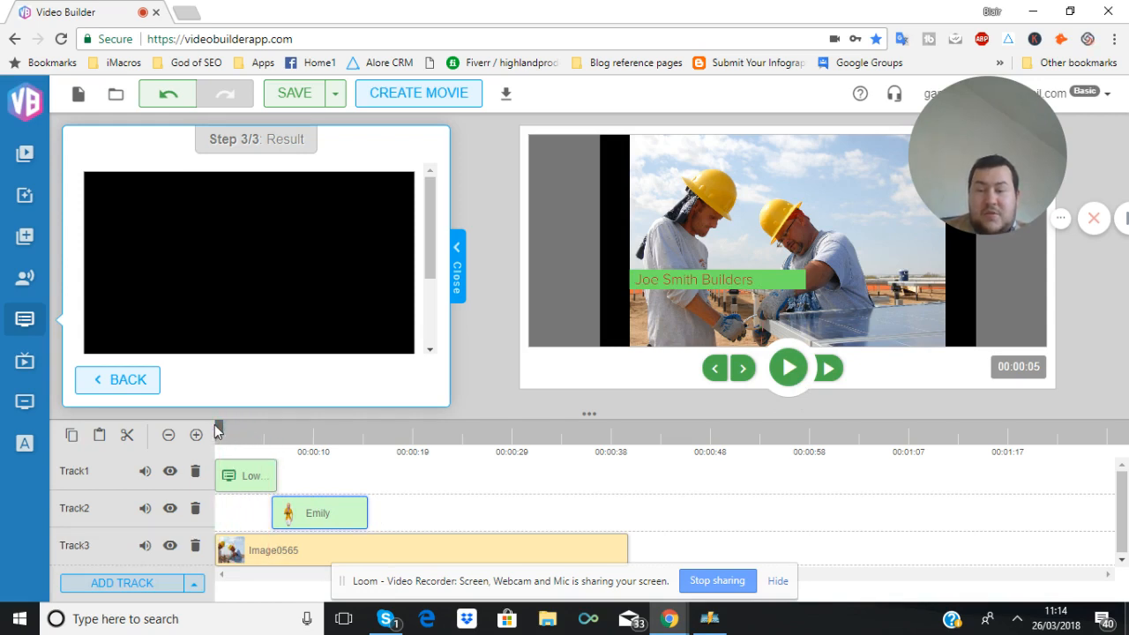
# Play the movie preview and pause it
pyautogui.click(788, 367)
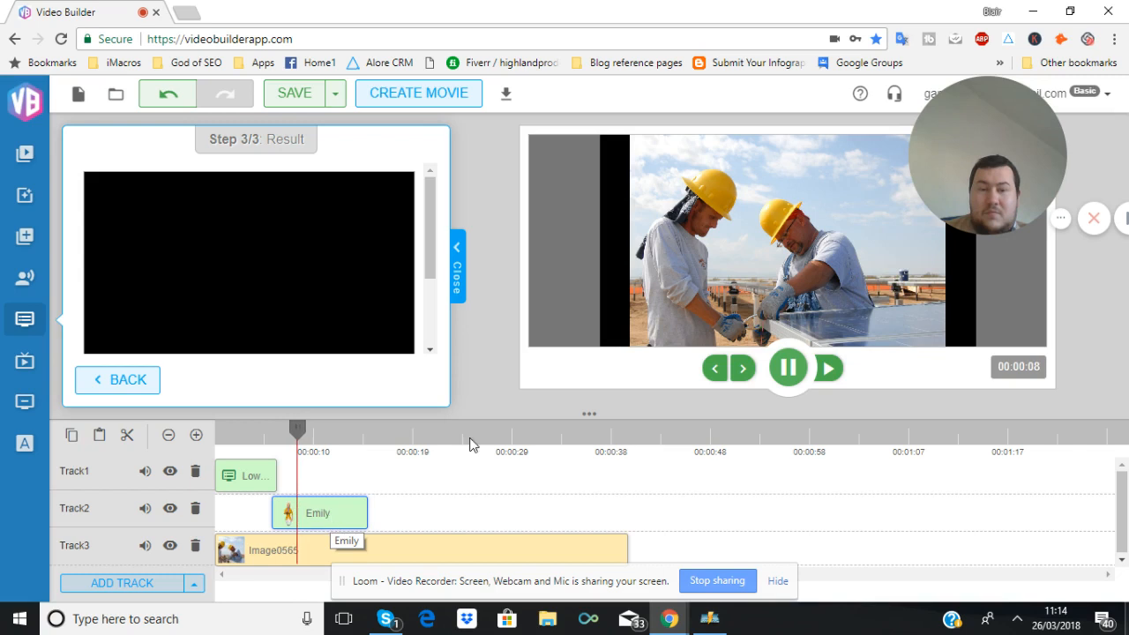
pyautogui.click(789, 369)
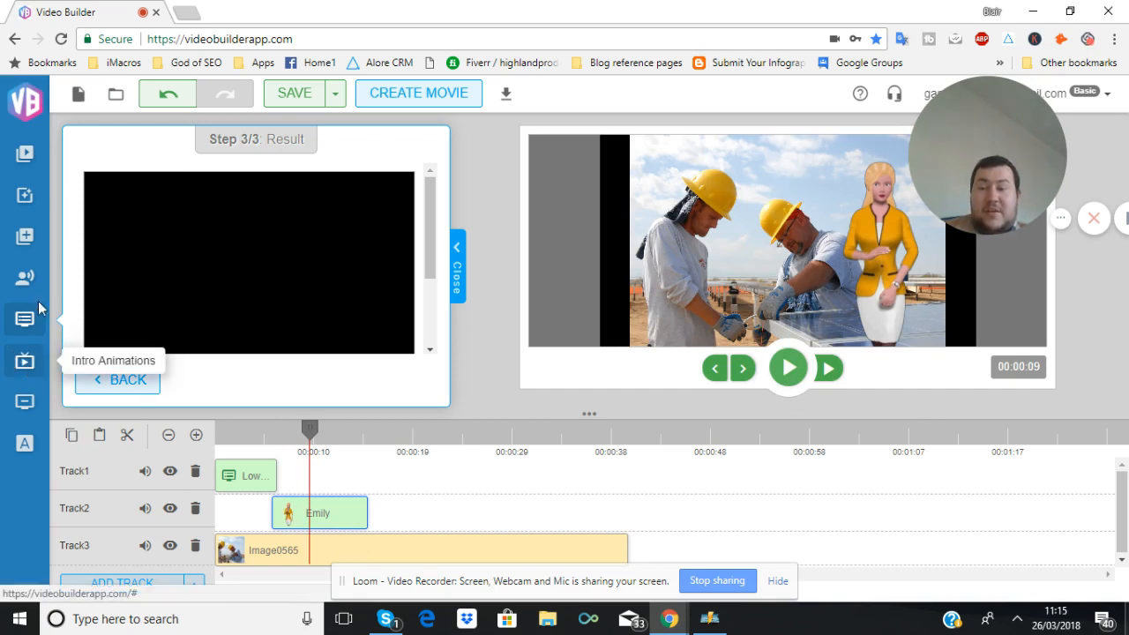
# Choose the Introduction 1 intro animation and continue to its options
pyautogui.click(25, 360)
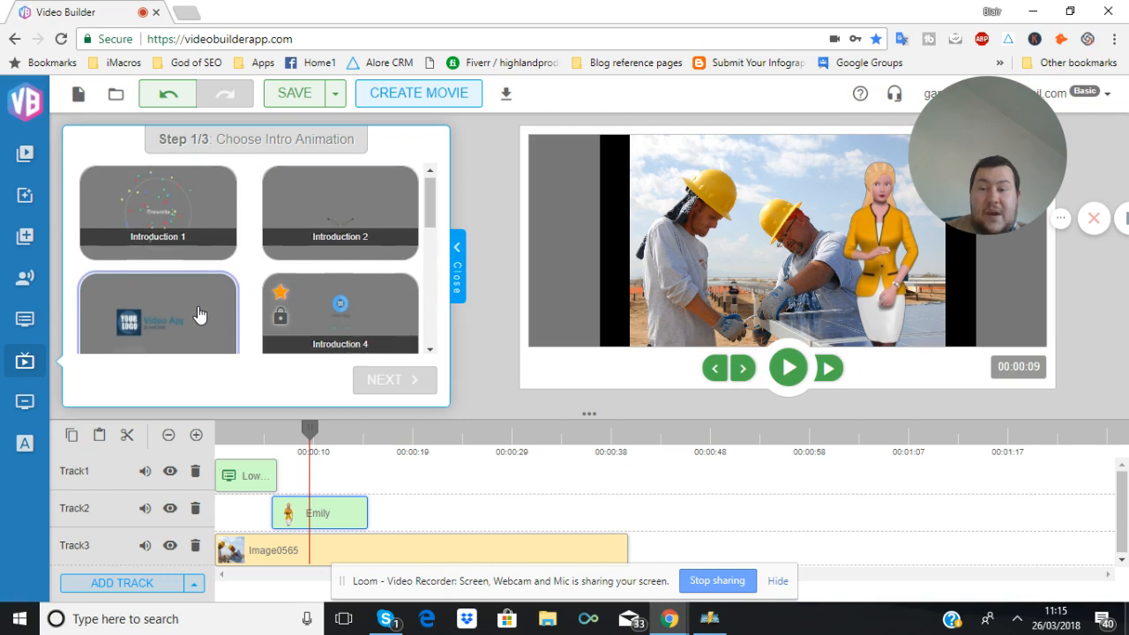
pyautogui.scroll(-4, 200, 314)
pyautogui.scroll(3, 200, 315)
pyautogui.scroll(1, 200, 315)
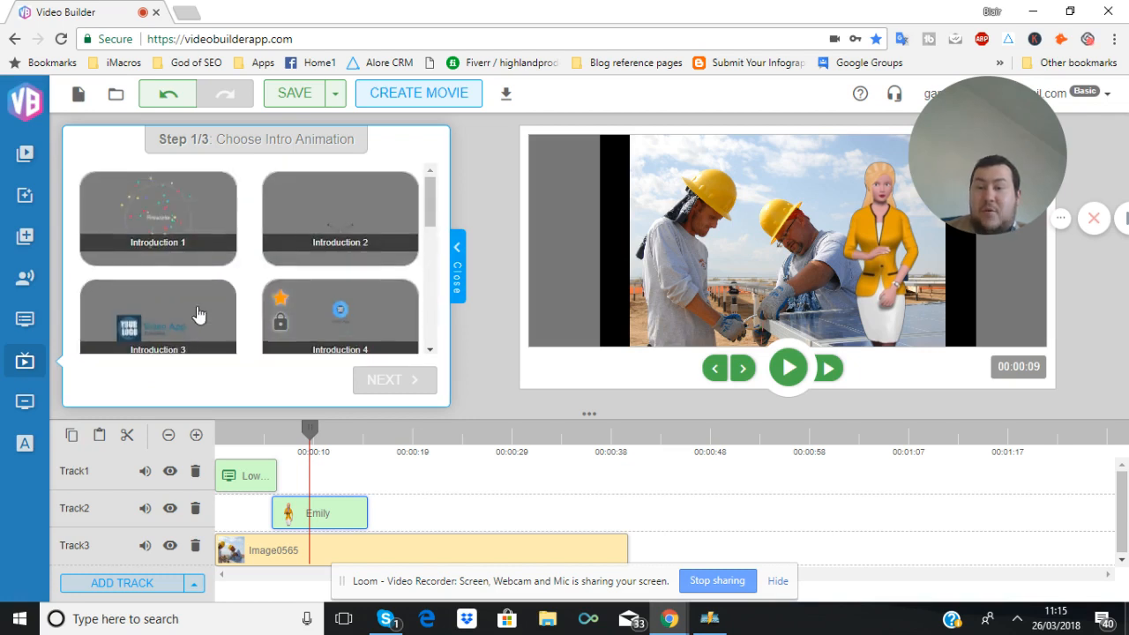
pyautogui.click(183, 210)
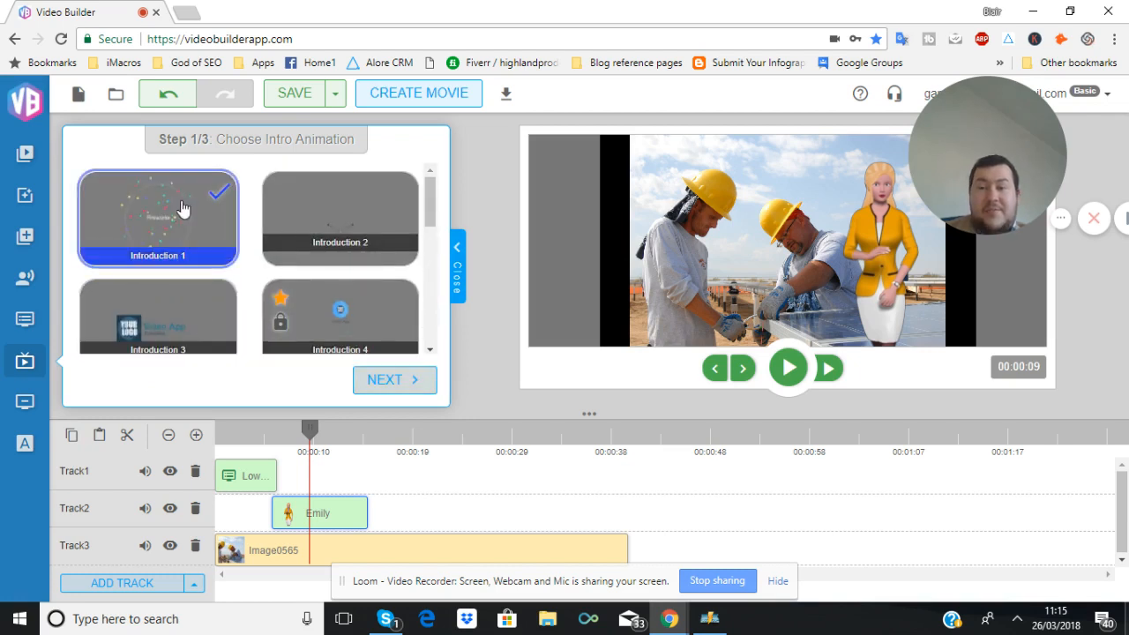
pyautogui.click(386, 381)
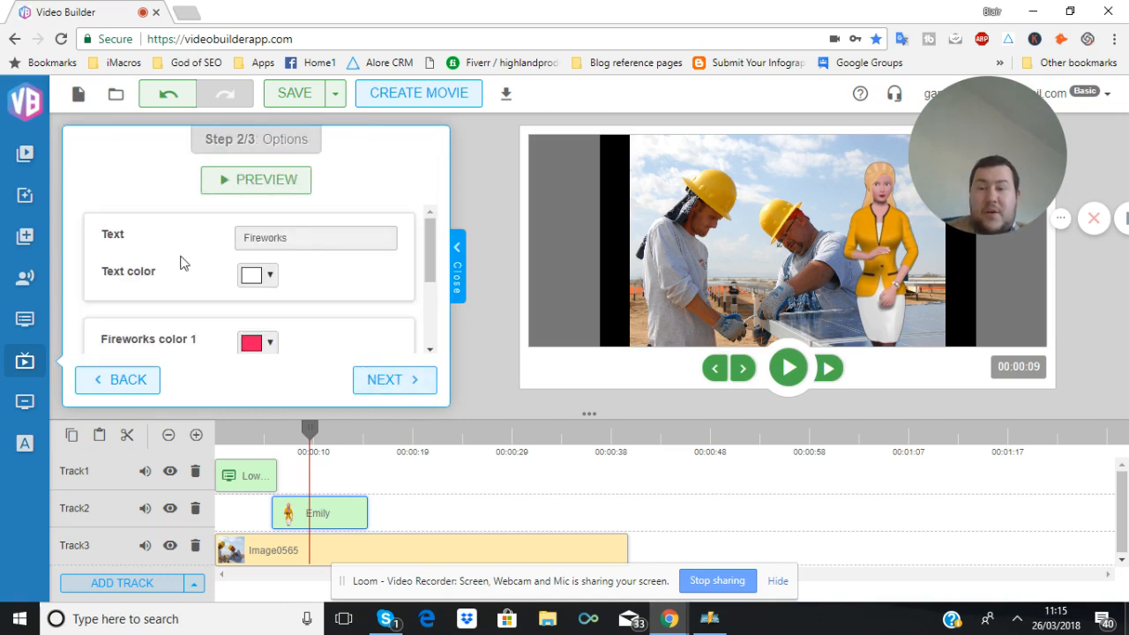
# Set Fireworks color 3 to dark purple #602a5c
pyautogui.scroll(-2, 180, 262)
pyautogui.scroll(2, 180, 262)
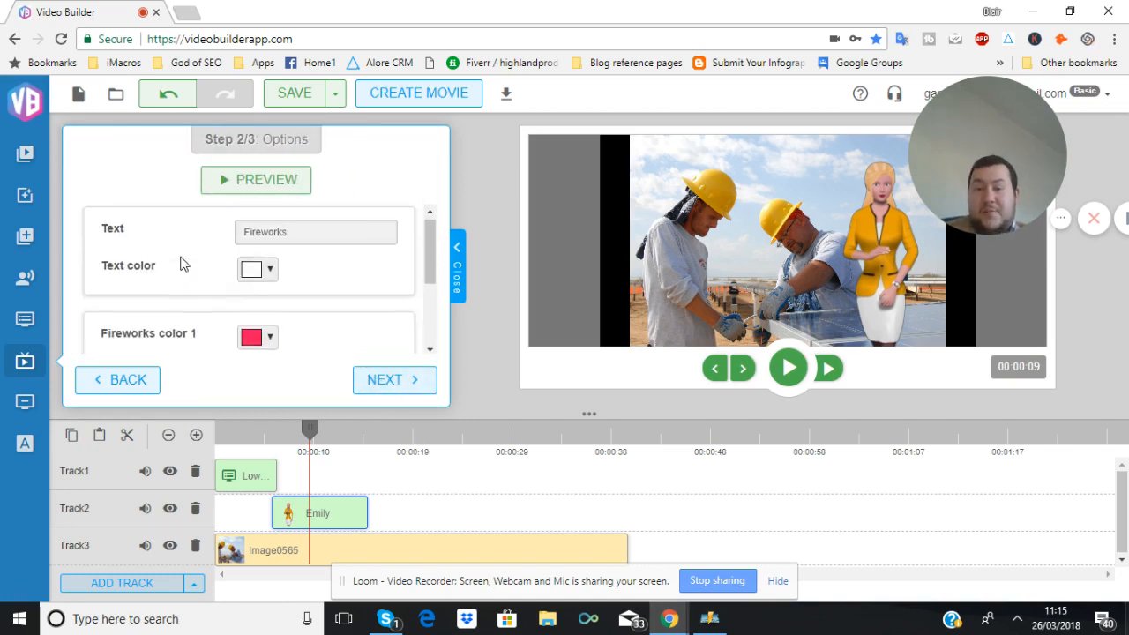
pyautogui.scroll(-3, 180, 262)
pyautogui.click(269, 272)
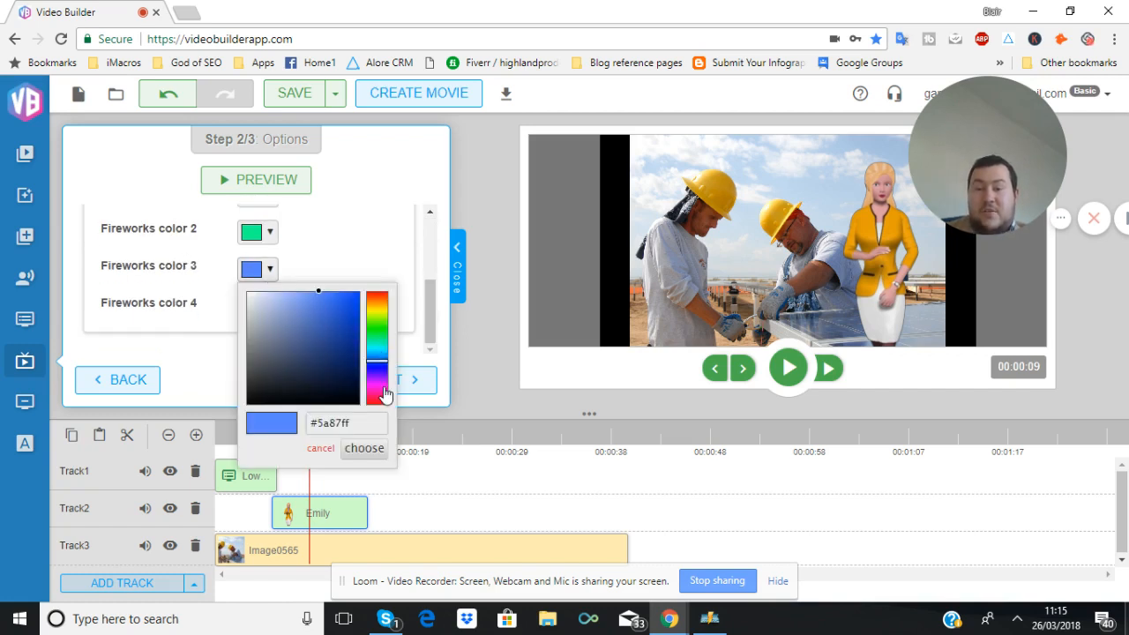
pyautogui.click(381, 386)
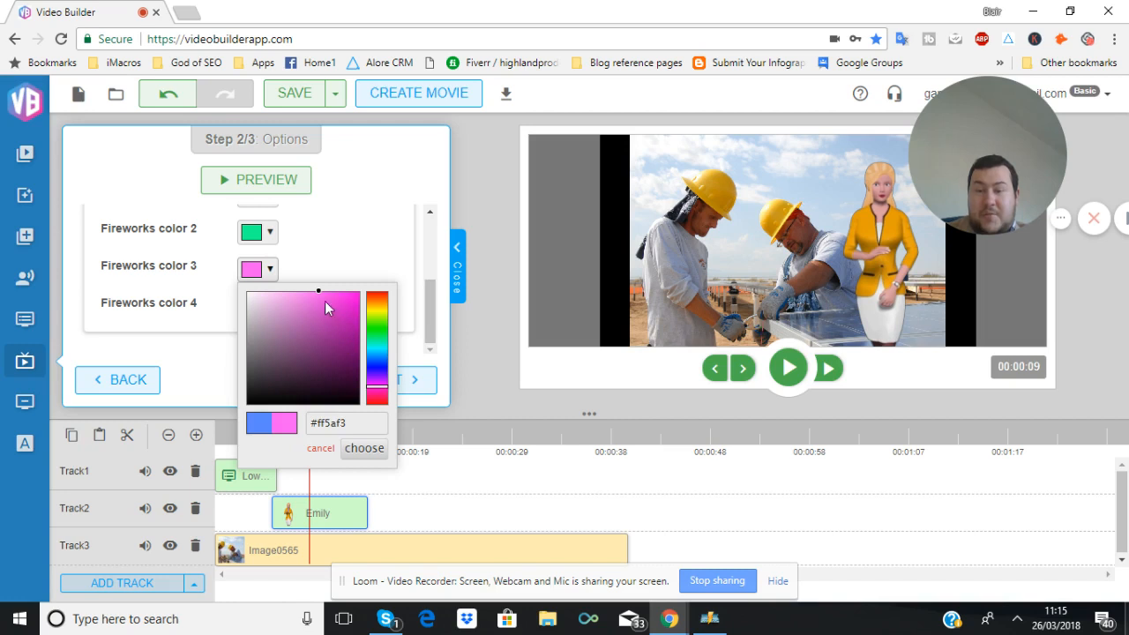
pyautogui.moveTo(328, 328)
pyautogui.mouseDown()
pyautogui.moveTo(345, 349)
pyautogui.moveTo(308, 360)
pyautogui.mouseUp()
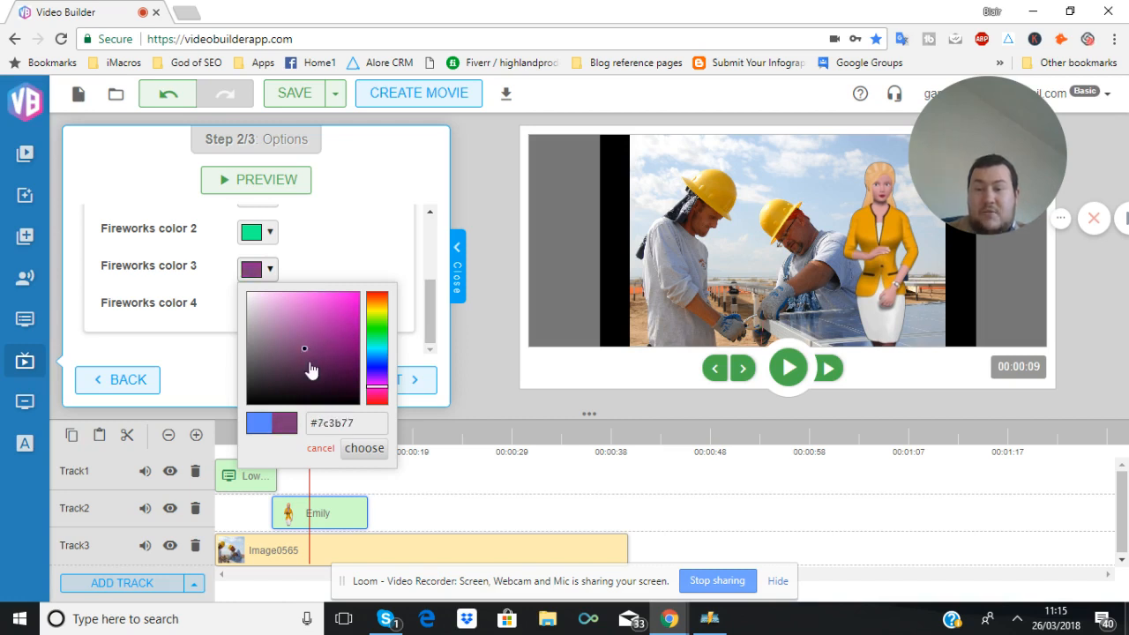
pyautogui.click(363, 448)
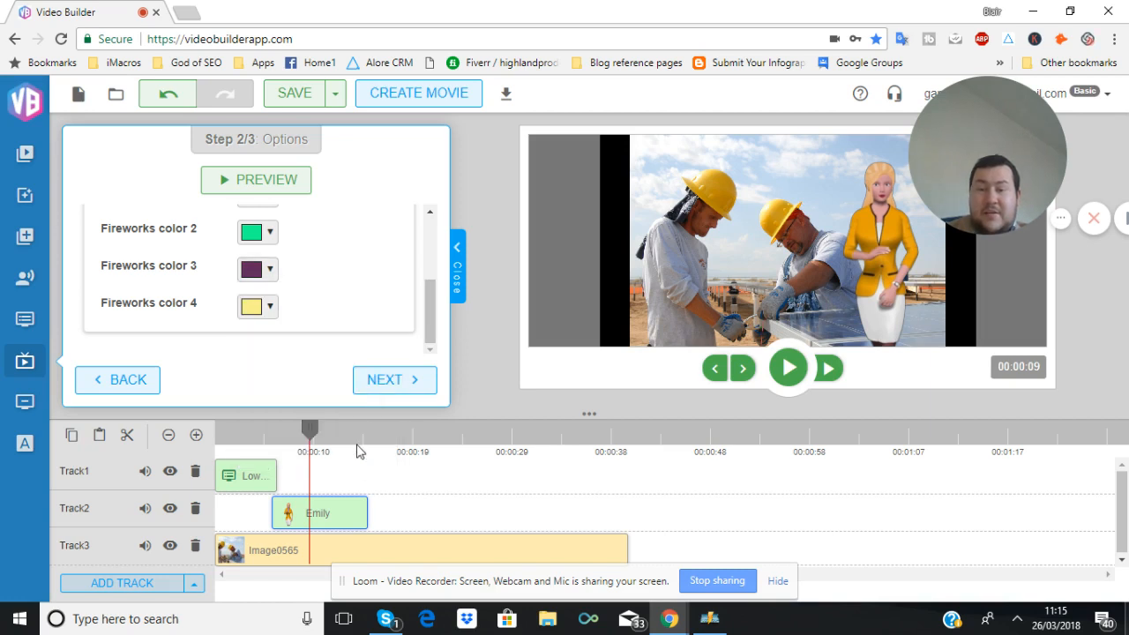
# Continue to the Fireworks intro's result and view its preview
pyautogui.click(377, 382)
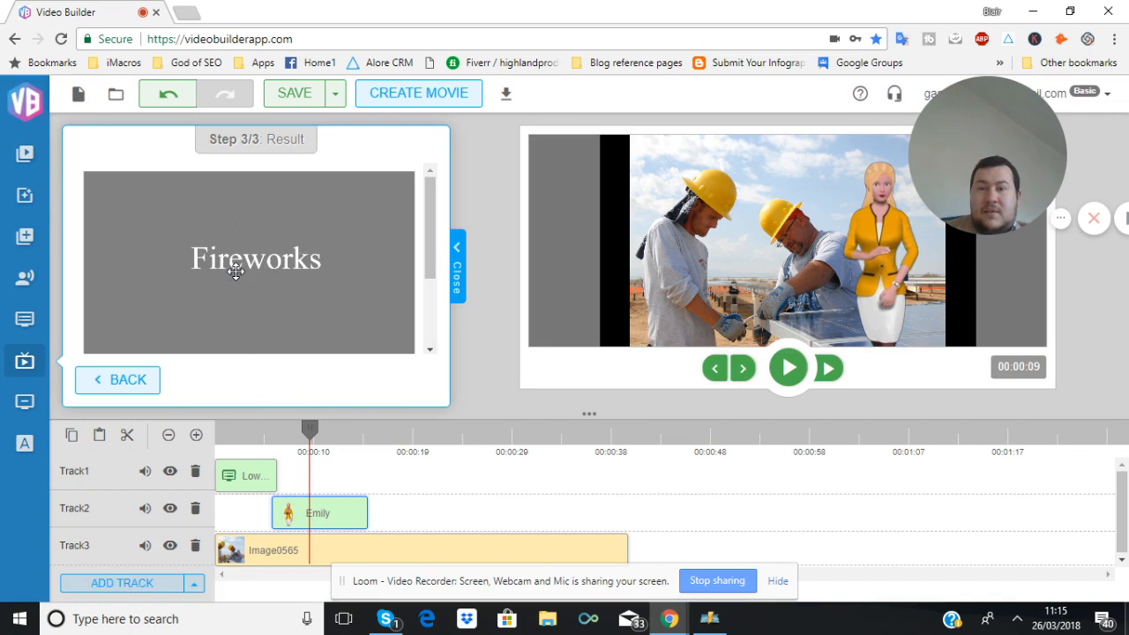
pyautogui.scroll(-1, 232, 239)
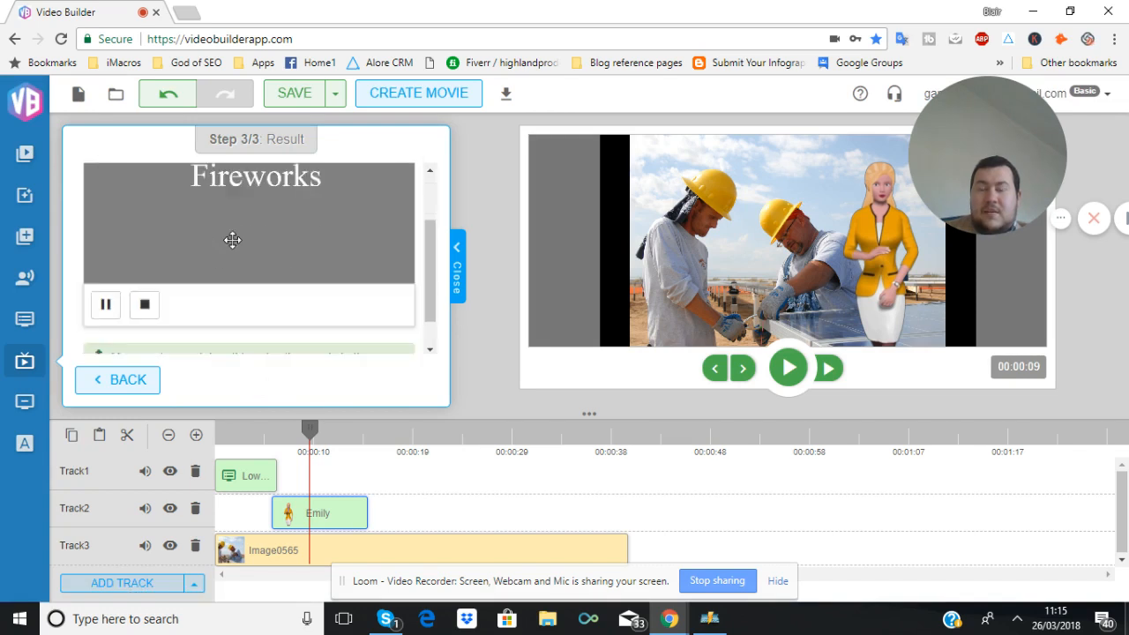
pyautogui.scroll(1, 232, 239)
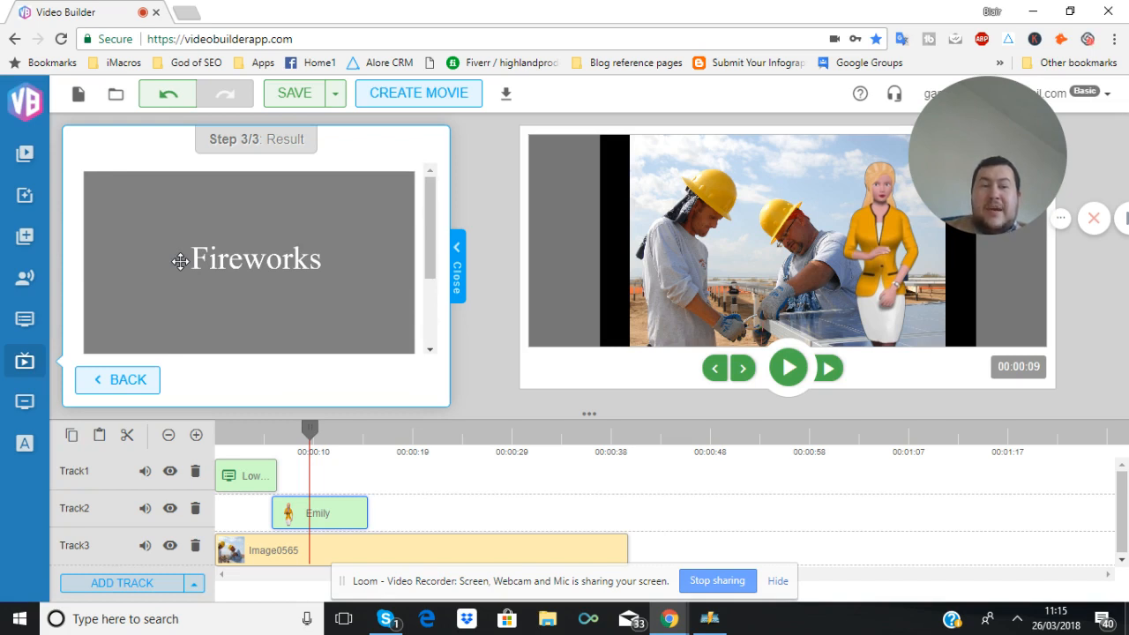
pyautogui.scroll(-1, 181, 265)
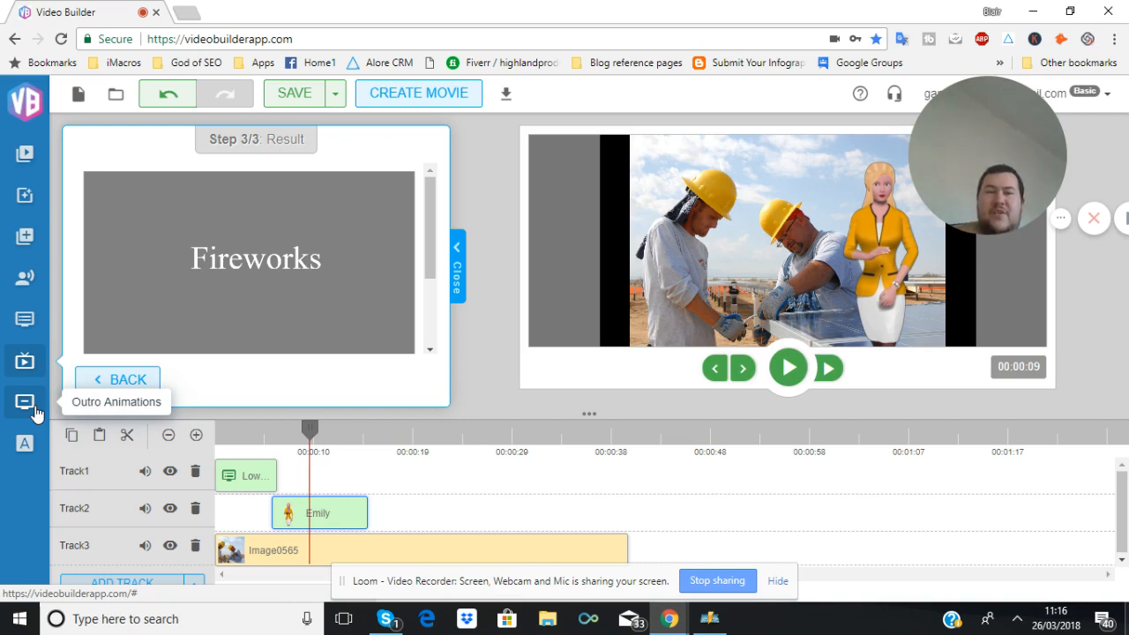
# Choose the Outro 4 YouTube outro animation and continue to its options
pyautogui.click(34, 406)
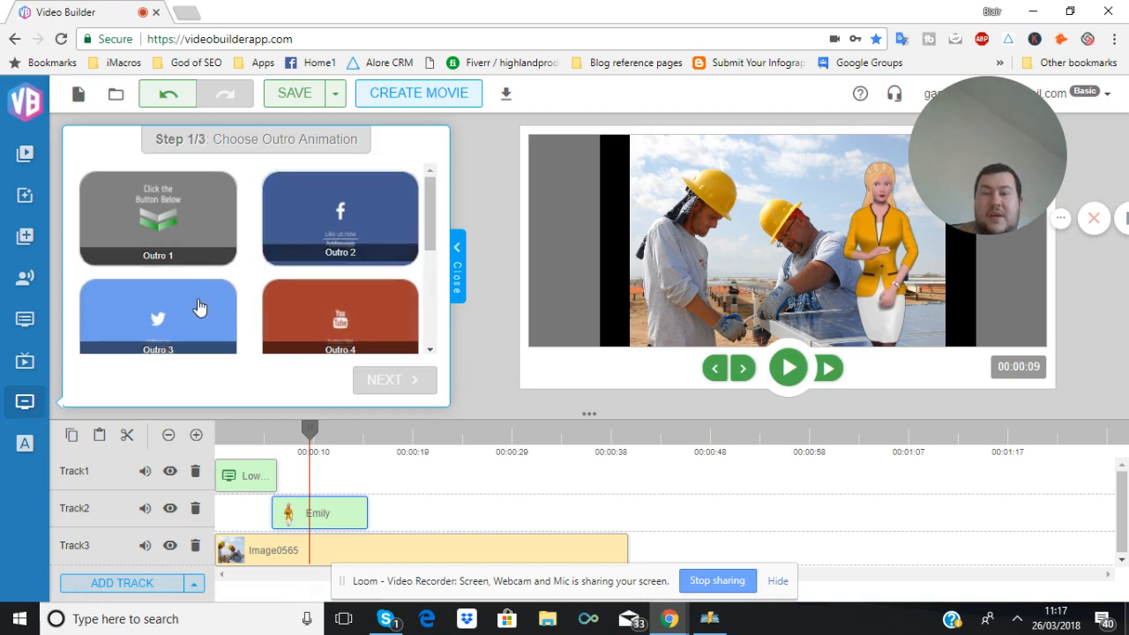
pyautogui.scroll(-3, 342, 317)
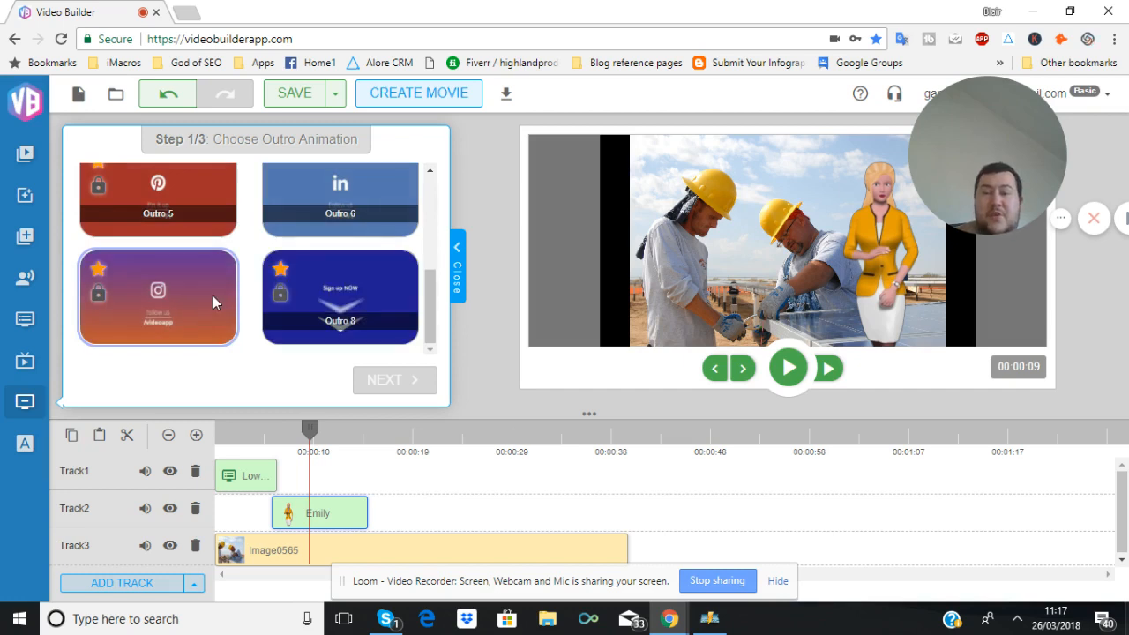
pyautogui.scroll(1, 212, 295)
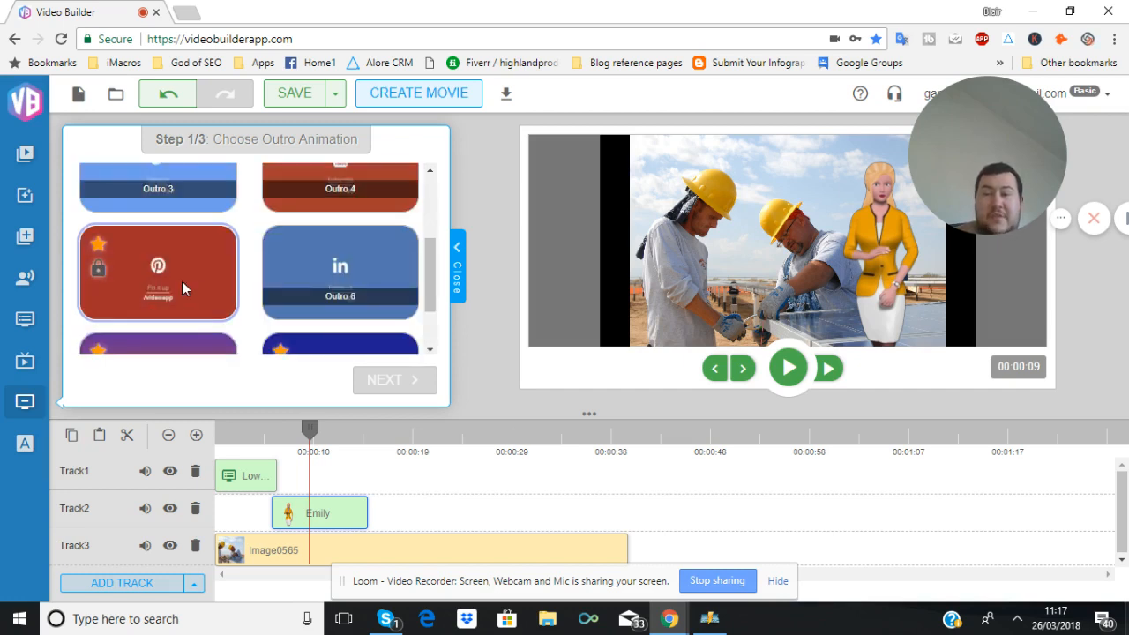
pyautogui.scroll(-1, 315, 262)
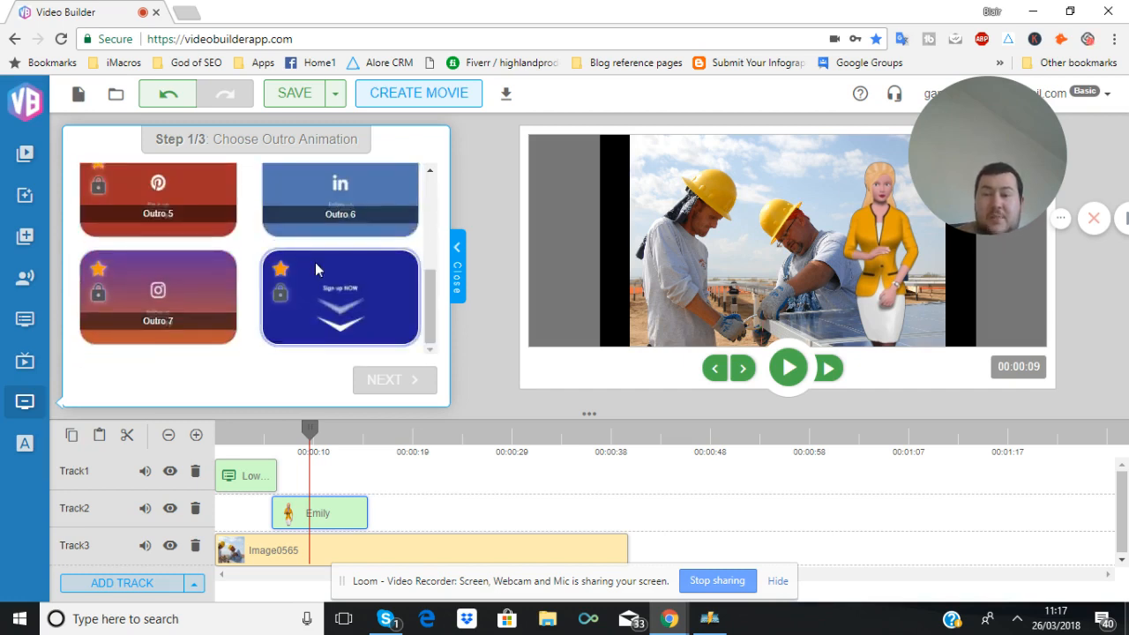
pyautogui.scroll(2, 314, 262)
pyautogui.click(352, 265)
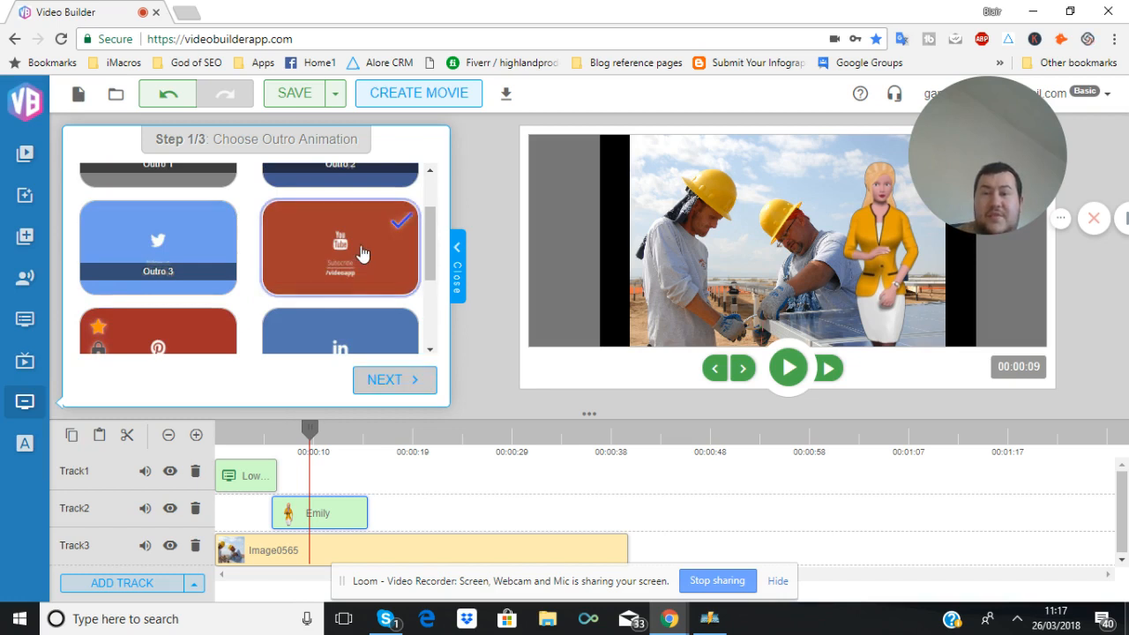
pyautogui.click(387, 386)
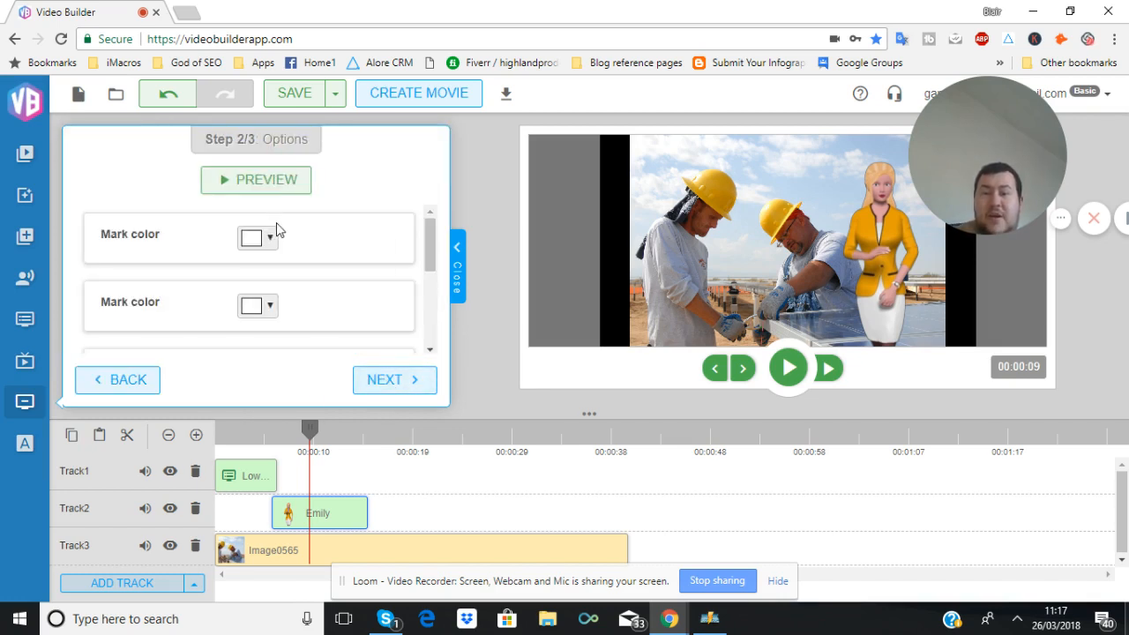
# Replace the outro's Text 2 with Smithbuilders
pyautogui.scroll(-3, 305, 250)
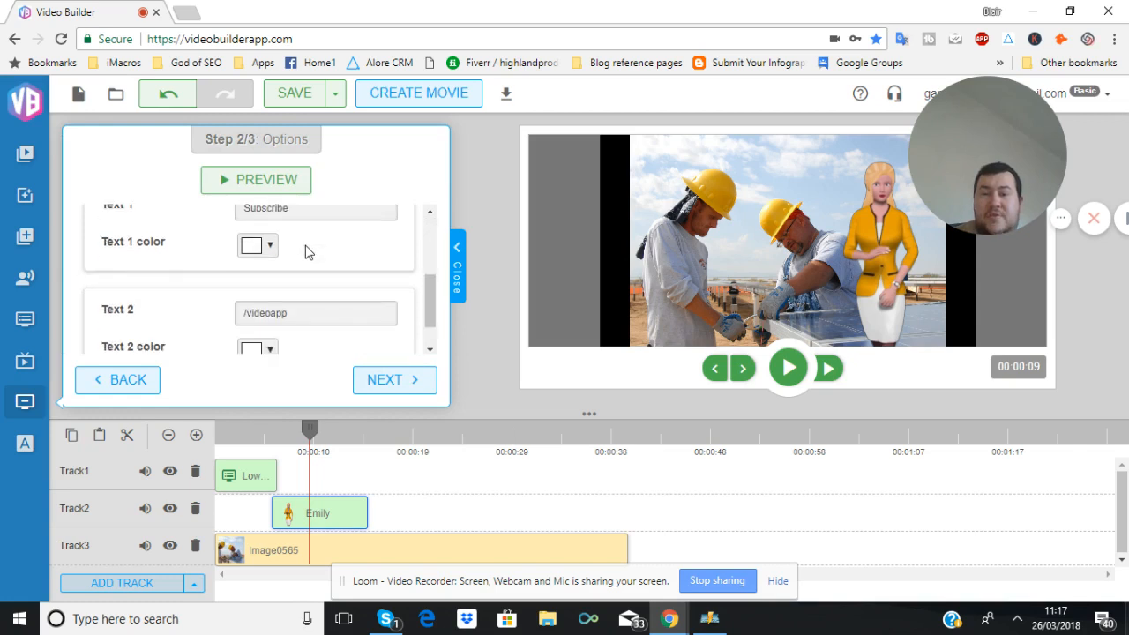
pyautogui.scroll(1, 313, 316)
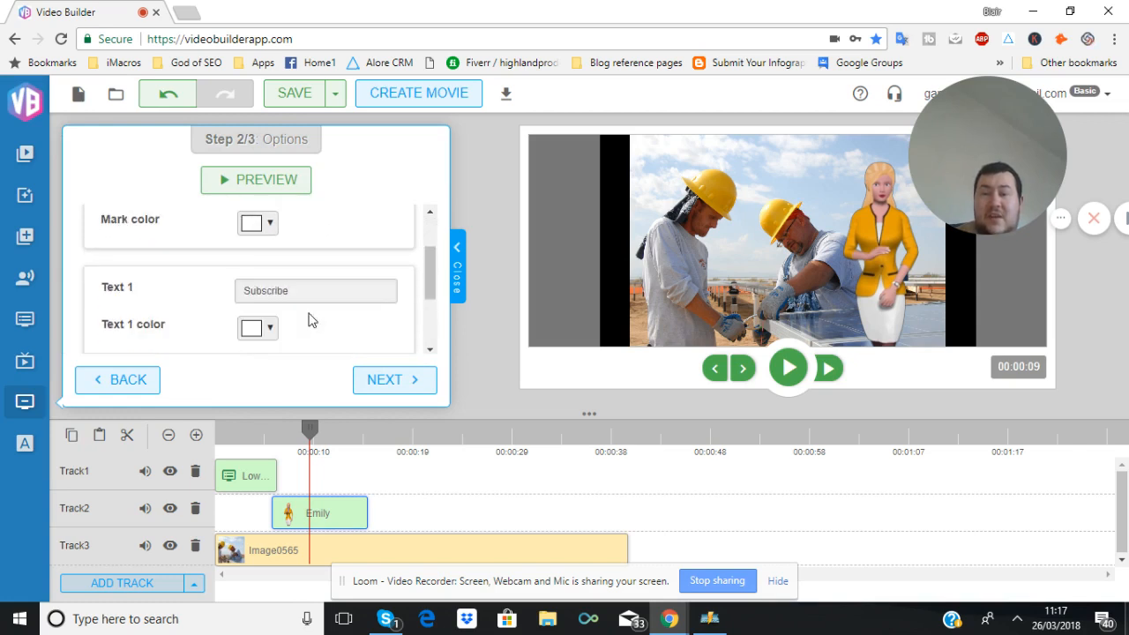
pyautogui.scroll(-2, 326, 292)
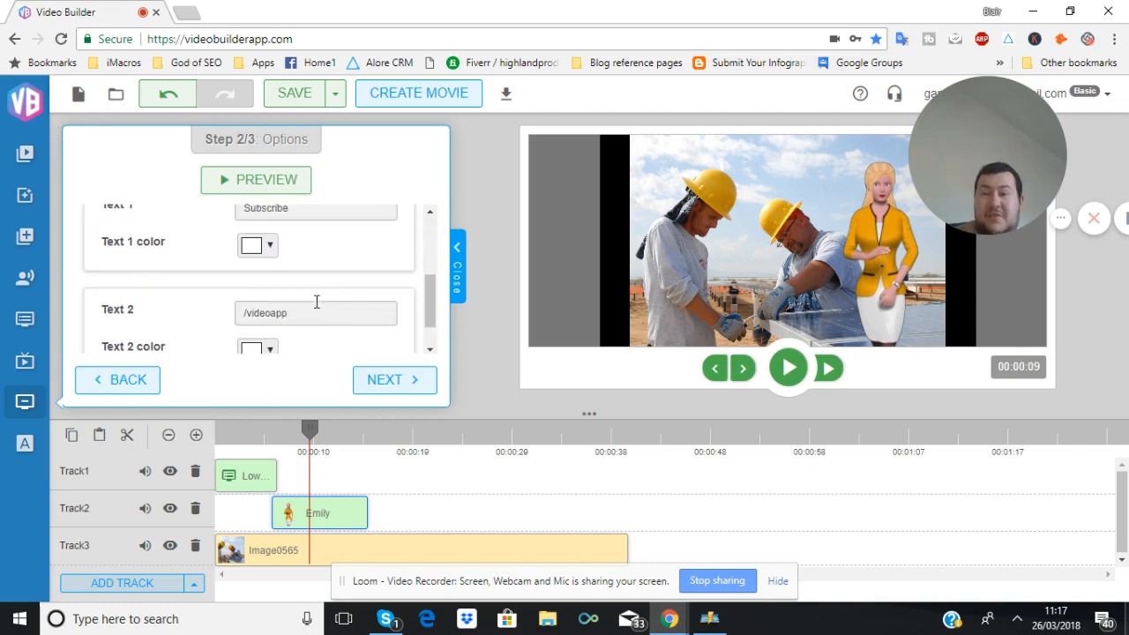
pyautogui.hotkey('ctrl', 'a')
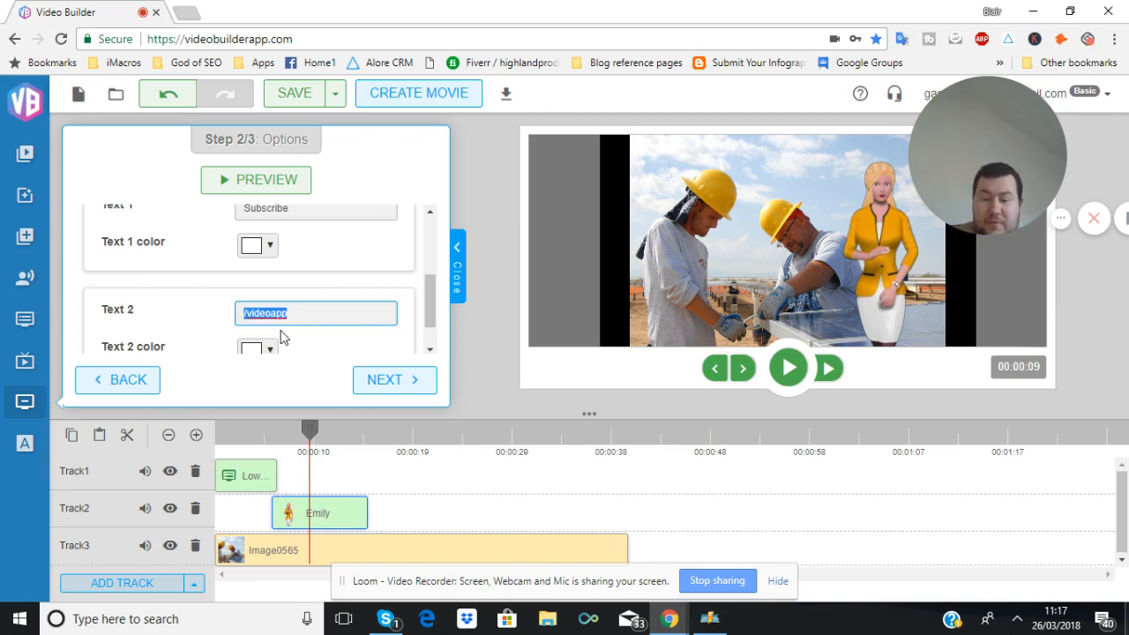
pyautogui.write('Sm')
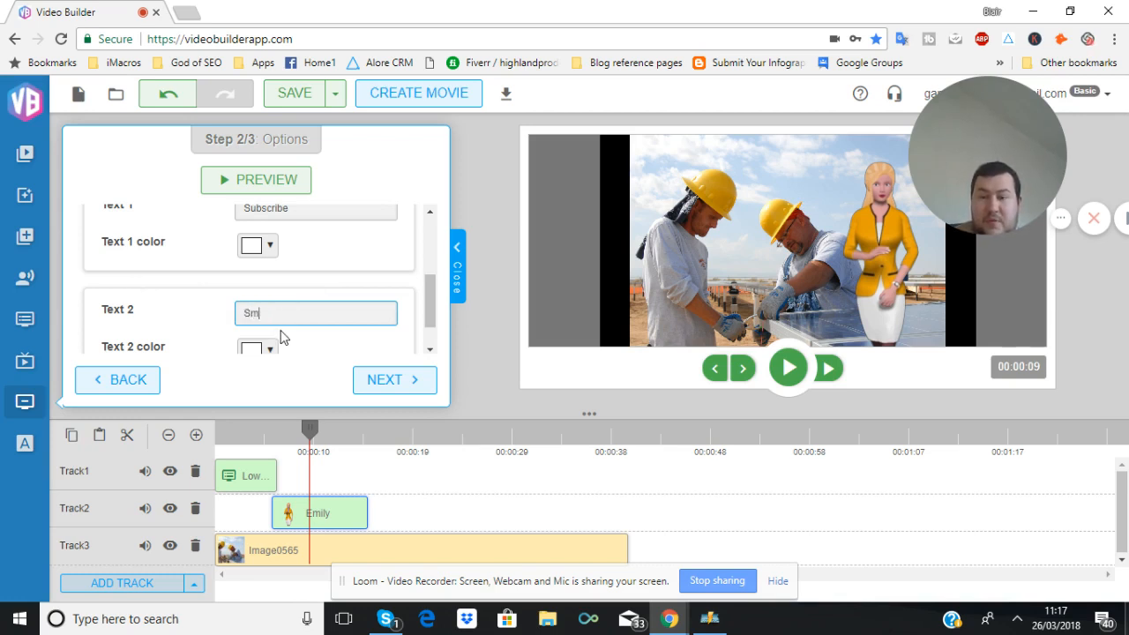
pyautogui.write('ithbuilders')
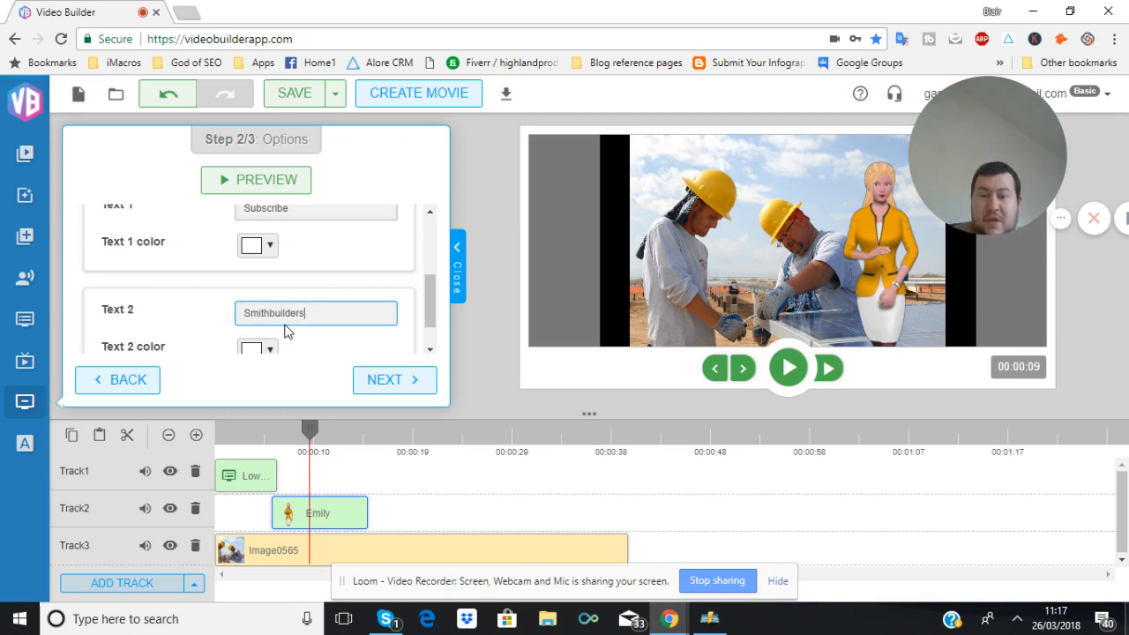
# Continue to the outro's result and view its preview
pyautogui.scroll(-1, 285, 333)
pyautogui.click(380, 380)
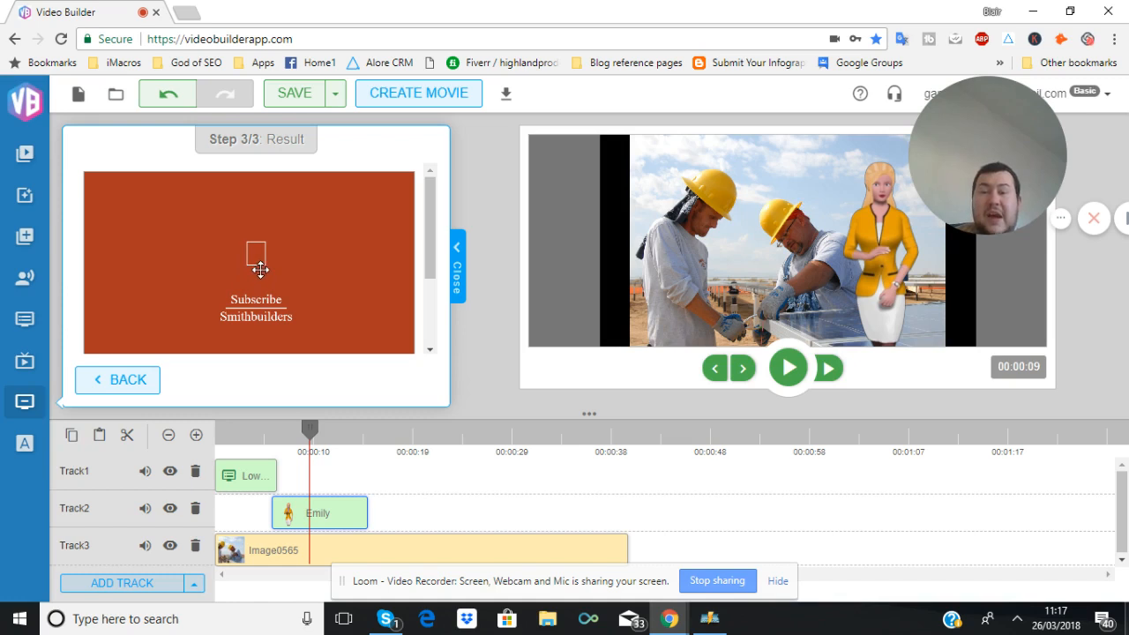
pyautogui.scroll(-2, 327, 279)
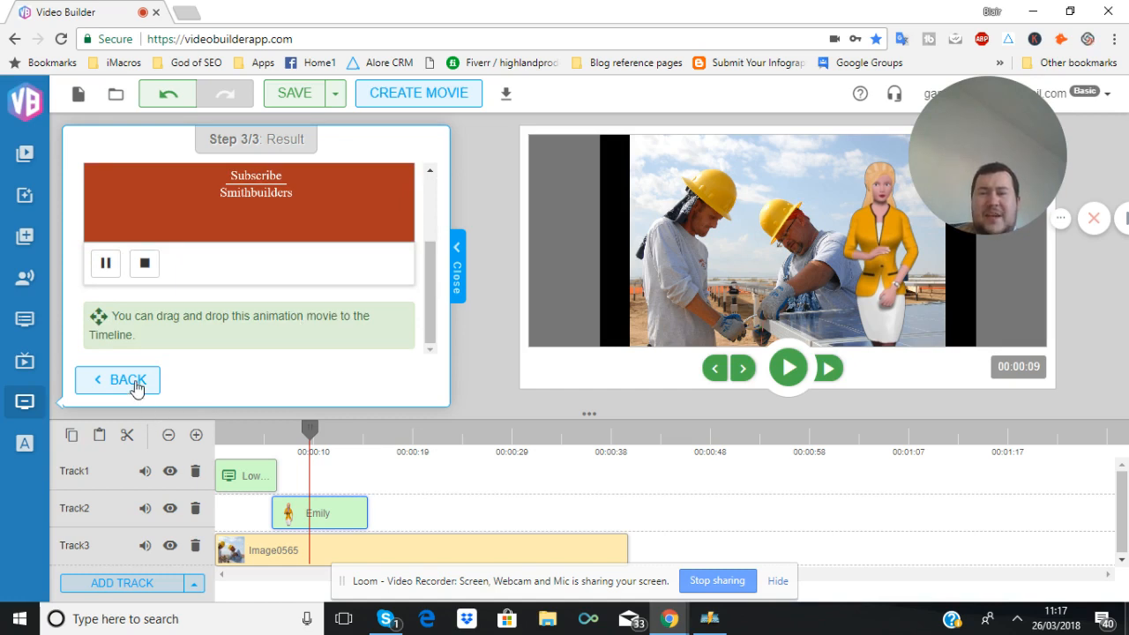
# Choose Text Animation 1 and continue to its options
pyautogui.click(25, 446)
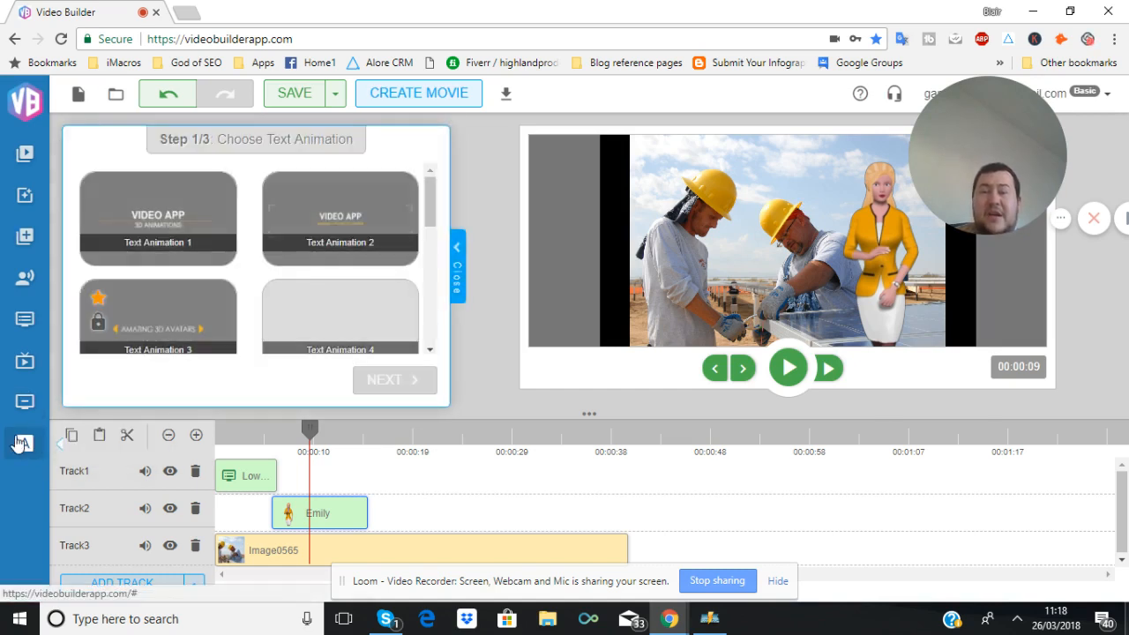
pyautogui.click(198, 223)
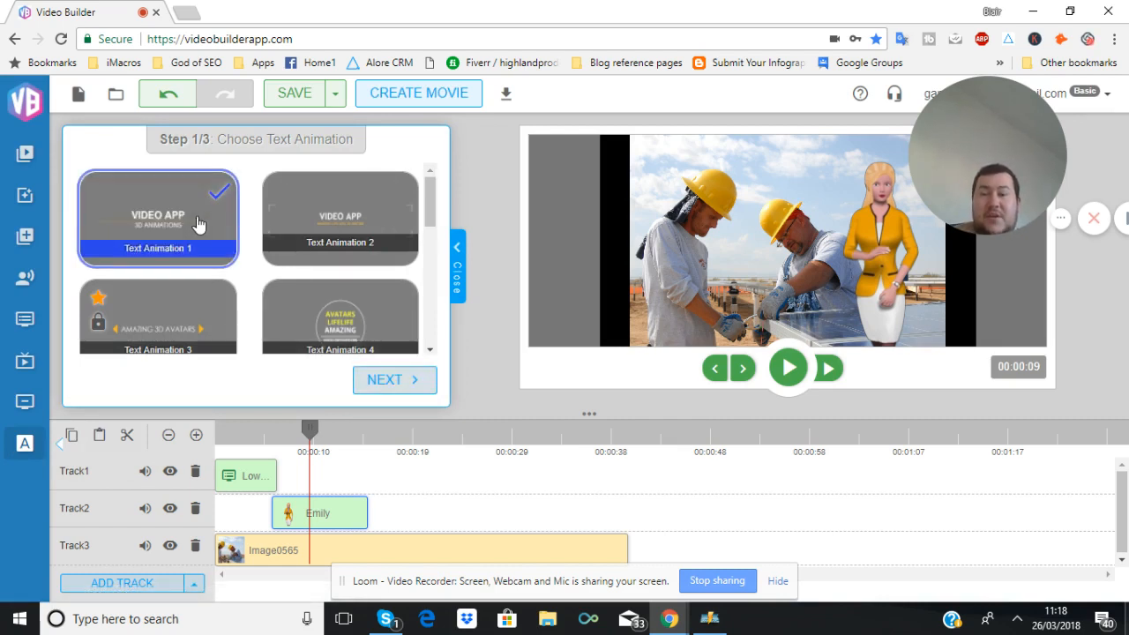
pyautogui.click(392, 380)
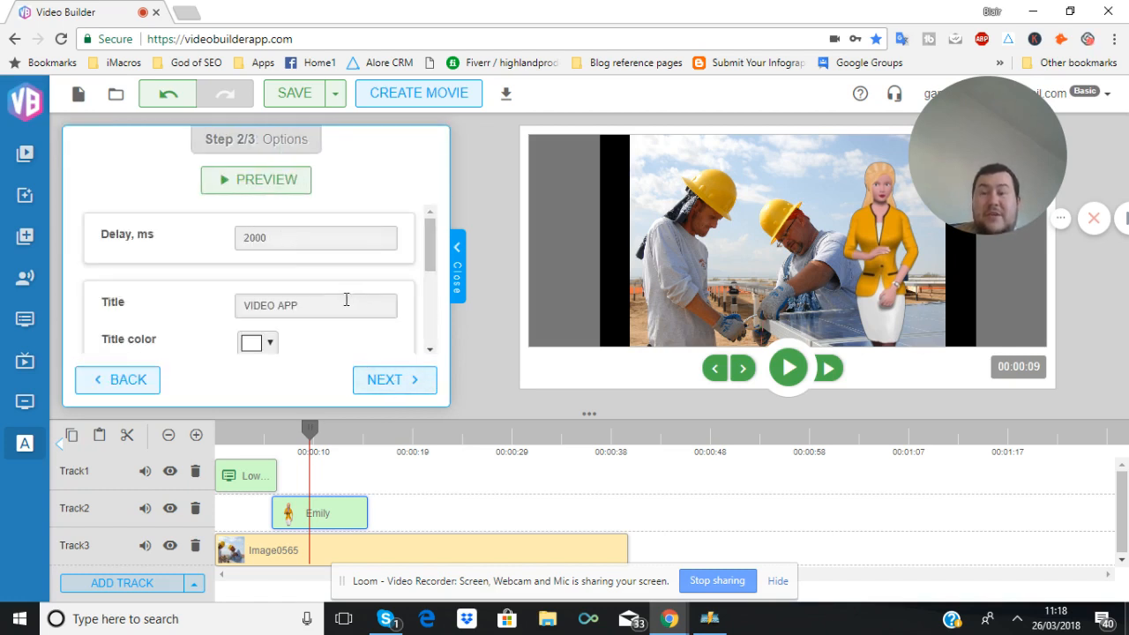
# Set the text animation's delay to 998 ms
pyautogui.click(313, 237)
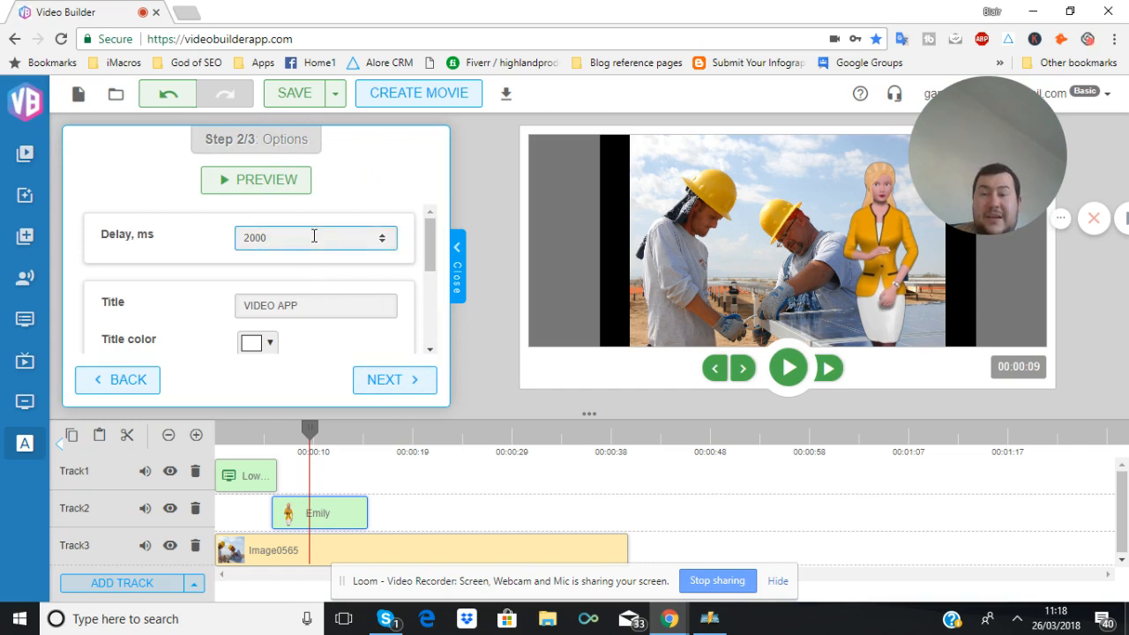
pyautogui.moveTo(313, 236); pyautogui.dragTo(181, 234)
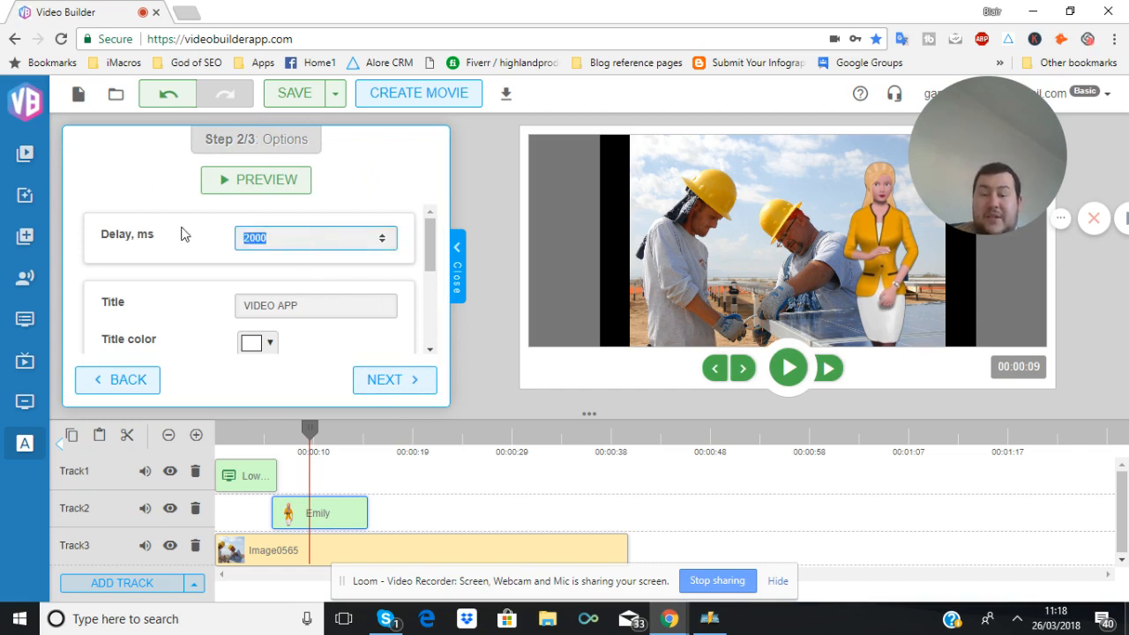
pyautogui.write('1000')
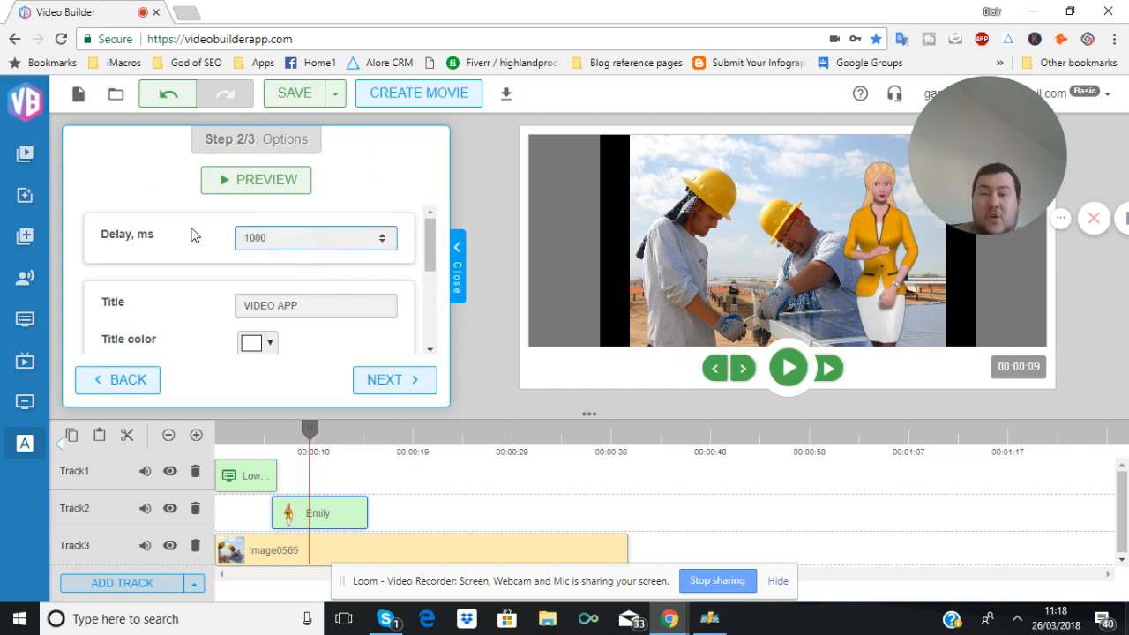
pyautogui.click(381, 241)
pyautogui.click(380, 244)
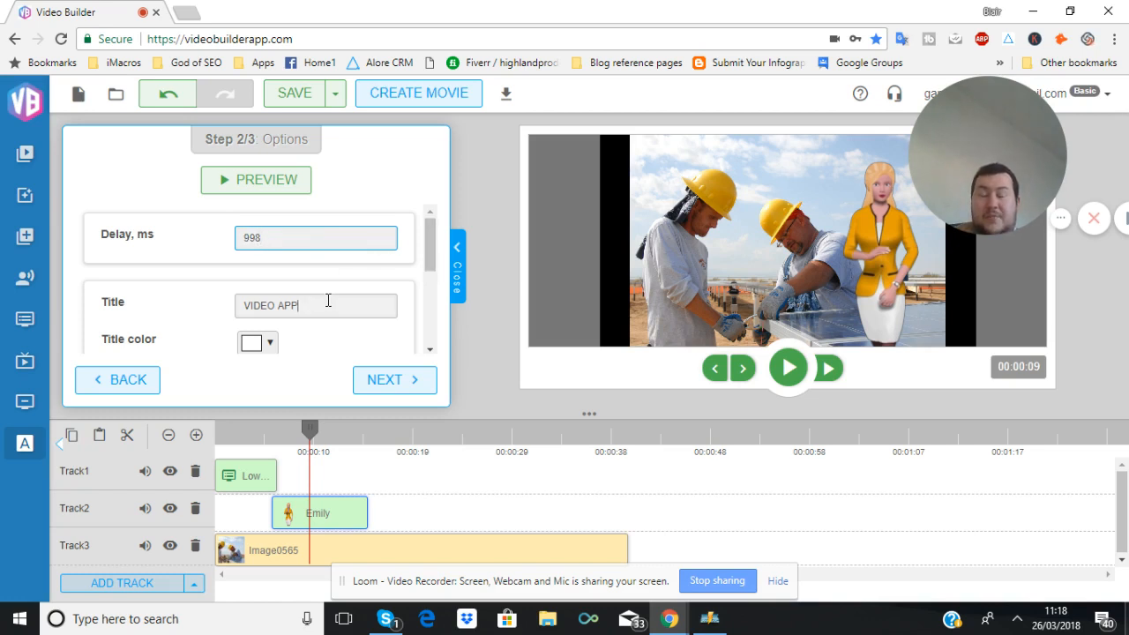
# Continue from the text animation's options to its result step
pyautogui.moveTo(329, 300); pyautogui.dragTo(263, 300)
pyautogui.scroll(-2, 229, 314)
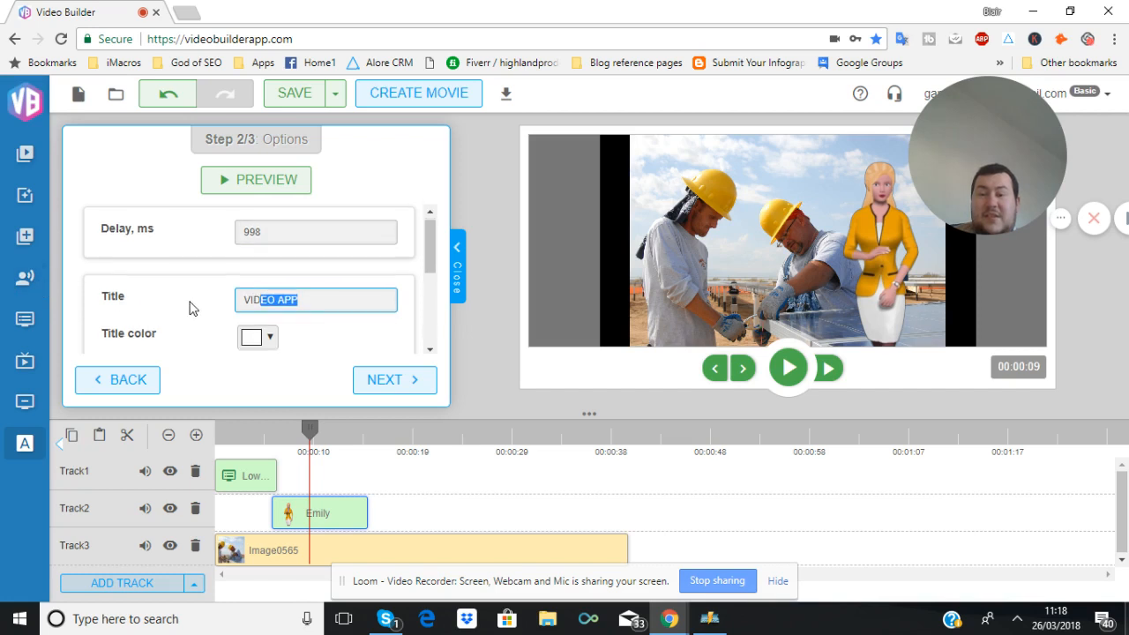
pyautogui.click(411, 379)
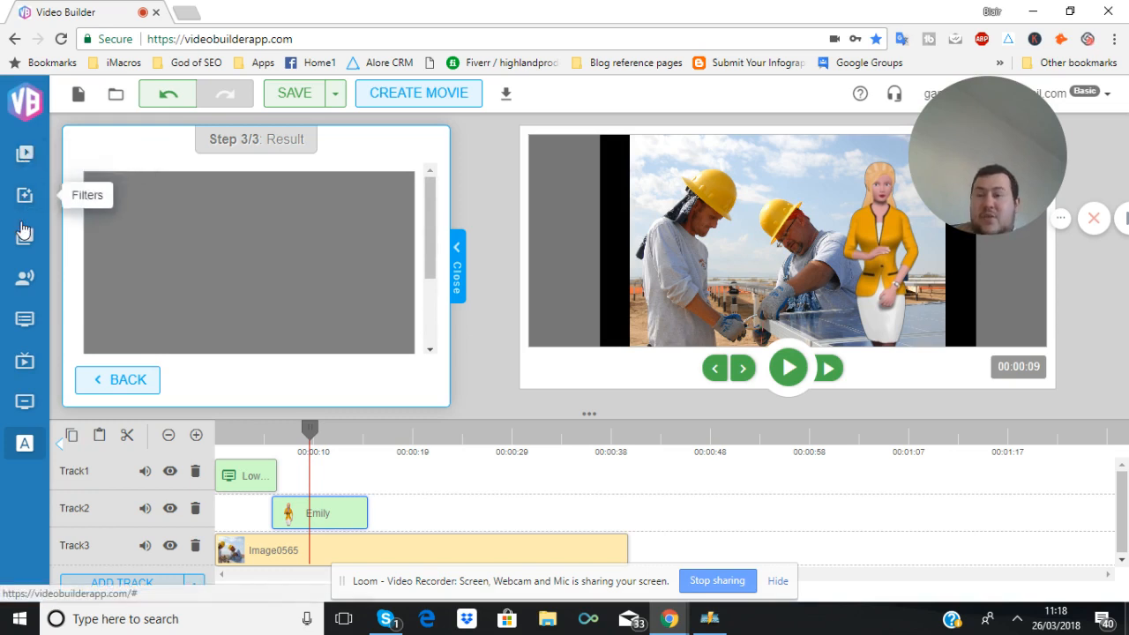
# Open the avatar tool, choose the Hiro avatar, and continue to the audio source step
pyautogui.click(23, 279)
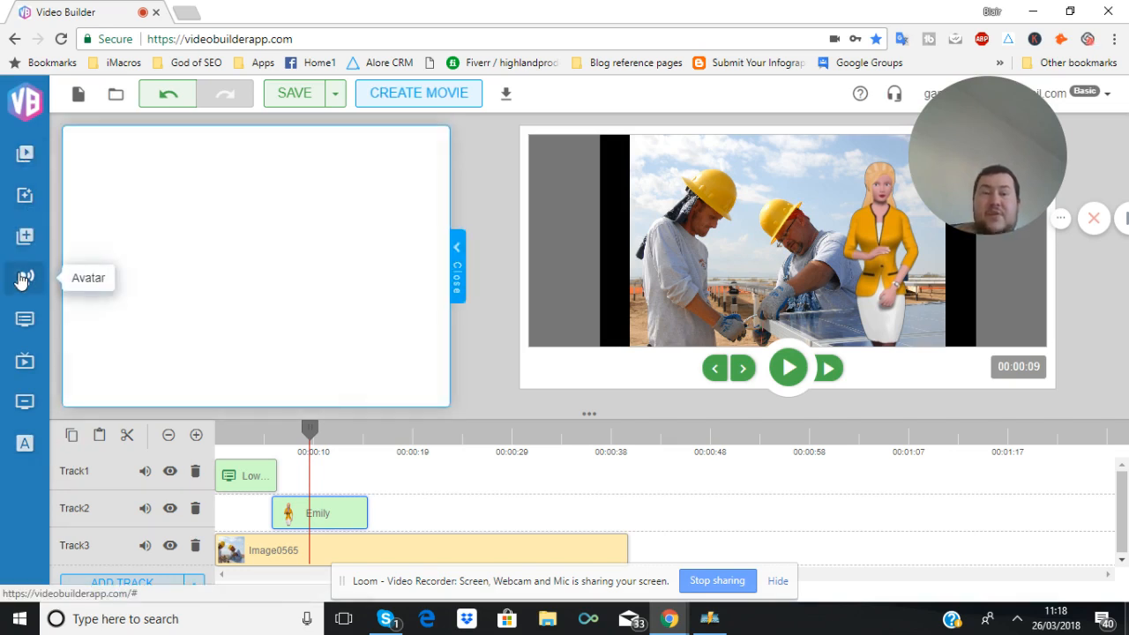
pyautogui.scroll(-1, 212, 281)
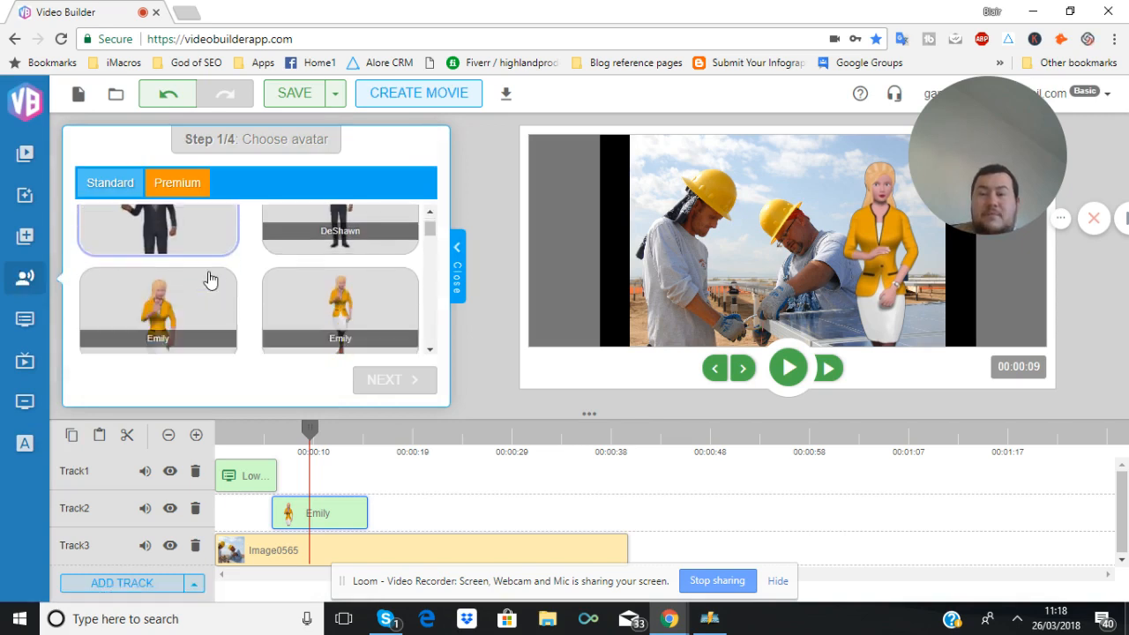
pyautogui.click(209, 280)
pyautogui.scroll(-1, 212, 278)
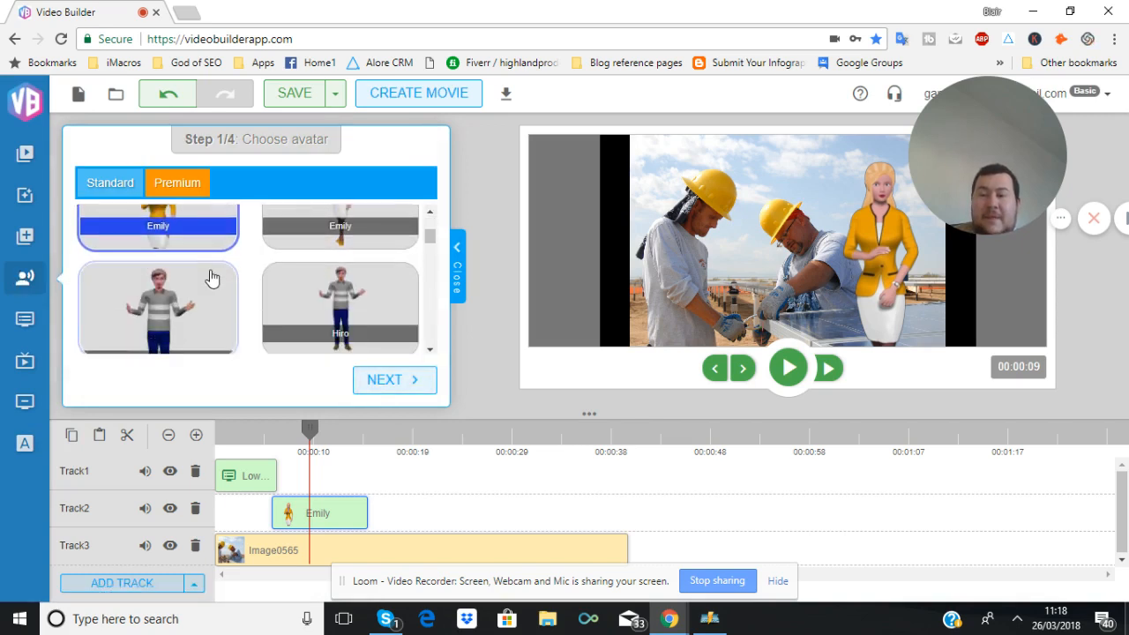
pyautogui.click(212, 279)
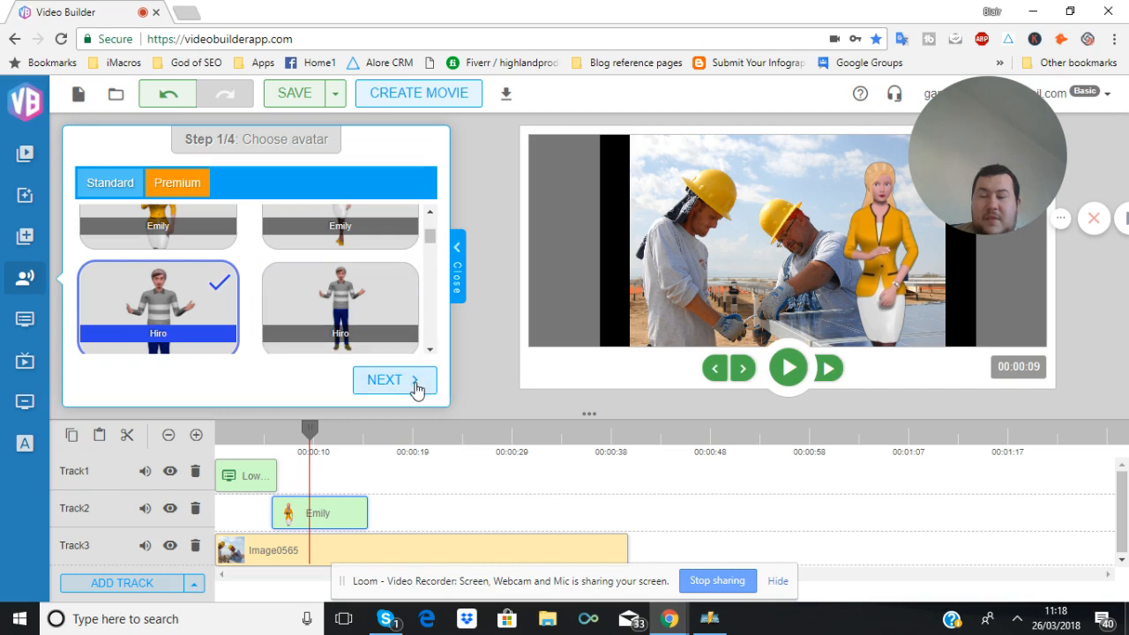
pyautogui.click(394, 379)
# Review the audio source options and choose Text to Speech for the avatar
pyautogui.scroll(-1, 284, 245)
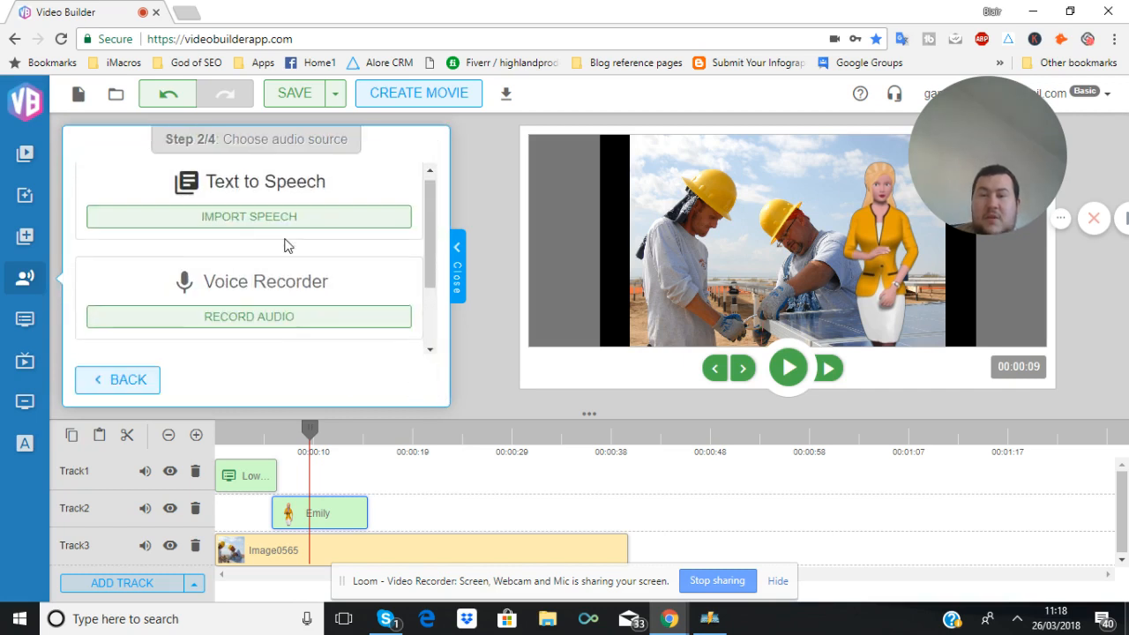
pyautogui.scroll(-1, 285, 246)
pyautogui.scroll(1, 285, 245)
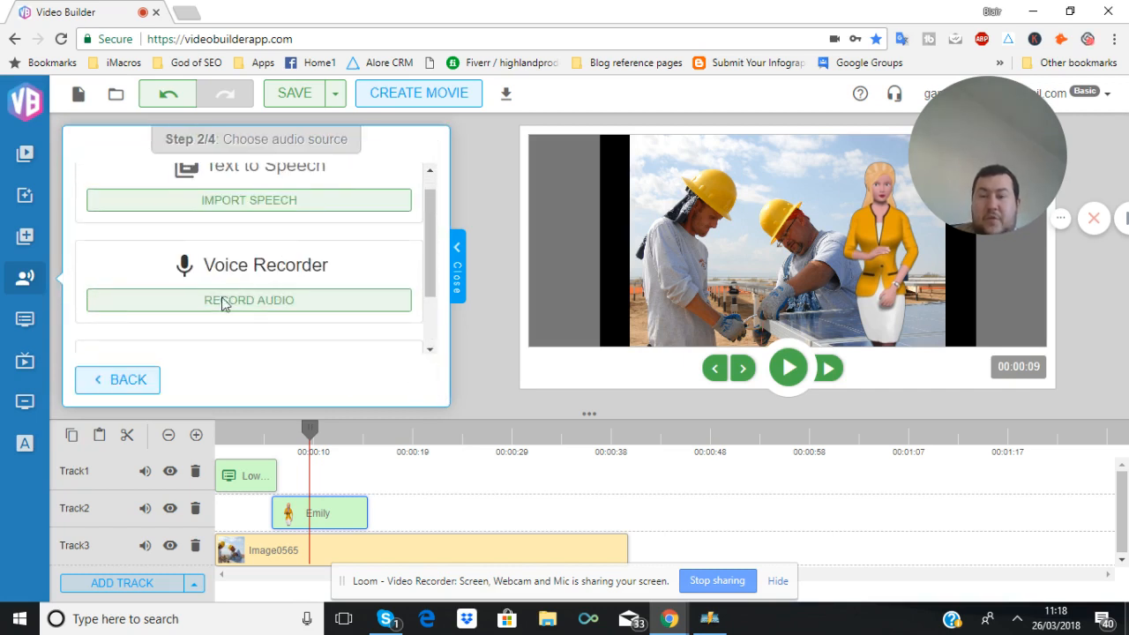
pyautogui.scroll(1, 222, 303)
pyautogui.scroll(-2, 221, 304)
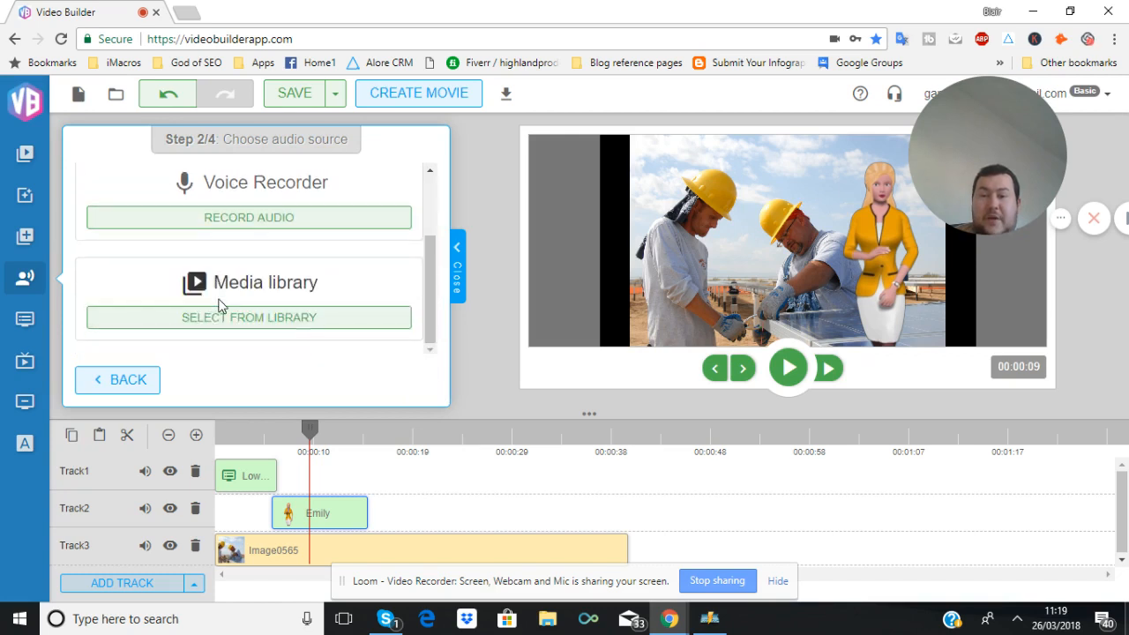
pyautogui.scroll(2, 220, 304)
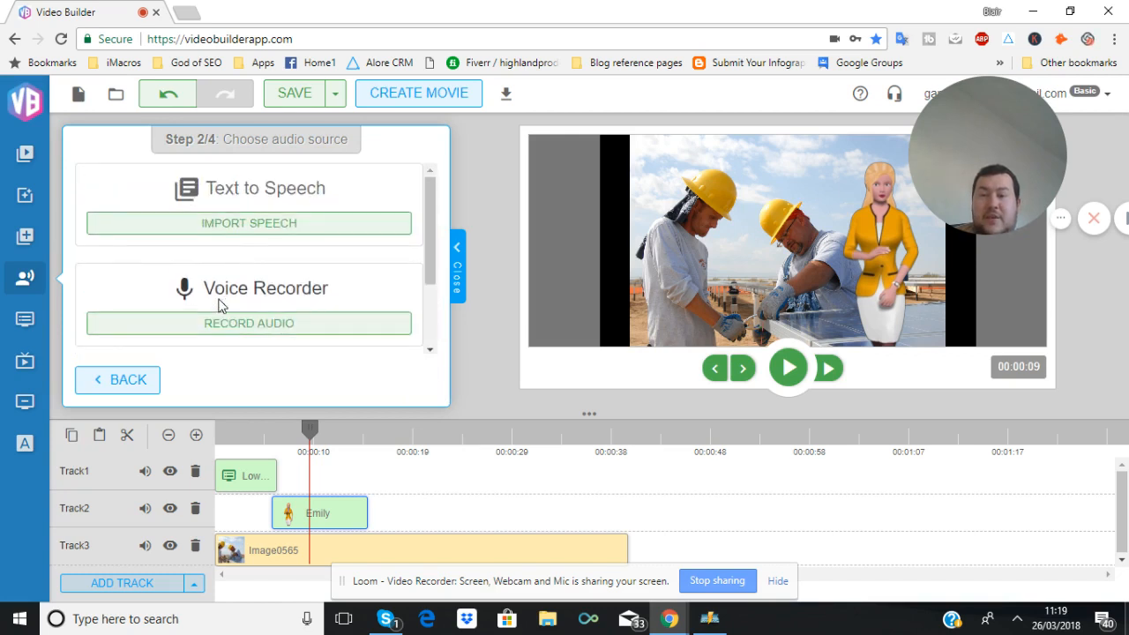
pyautogui.click(231, 224)
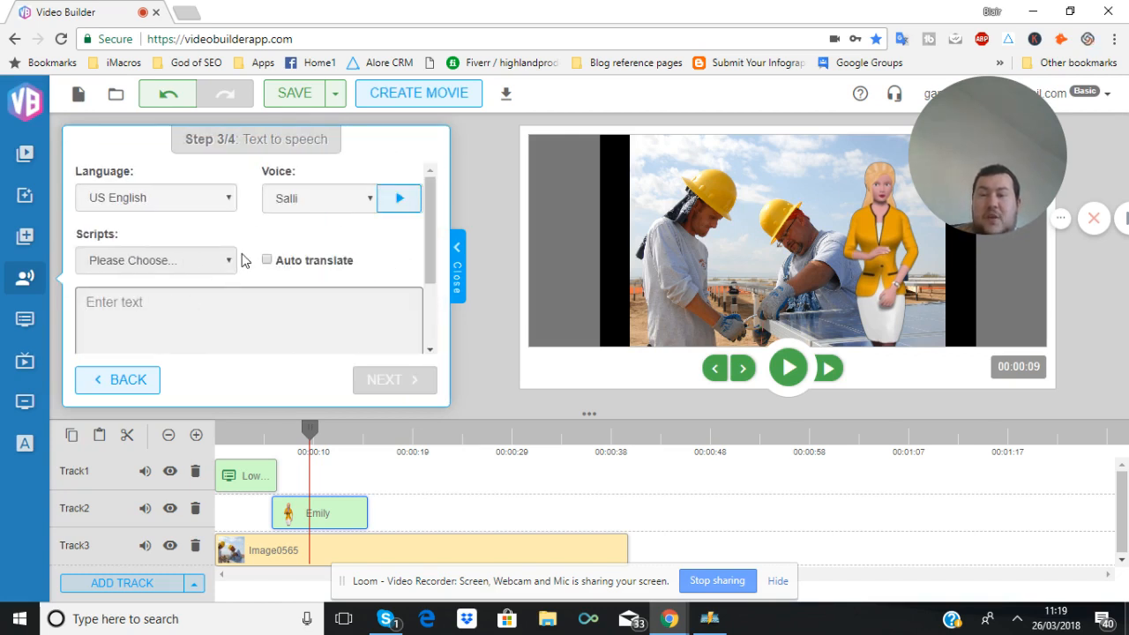
# Set the speech language to German
pyautogui.click(196, 200)
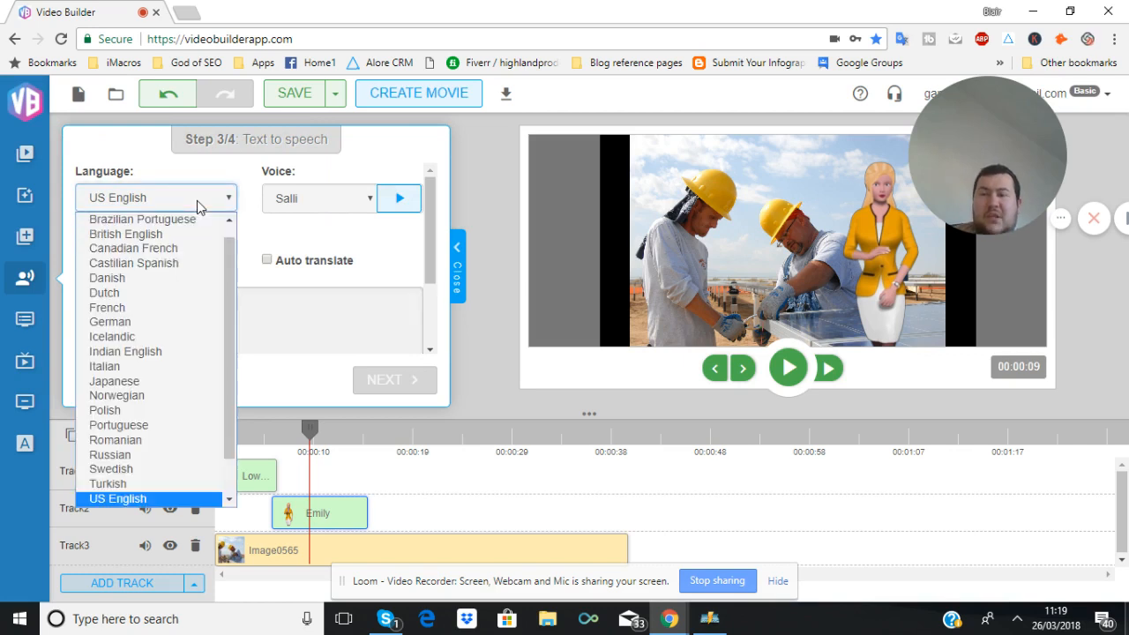
pyautogui.scroll(1, 169, 252)
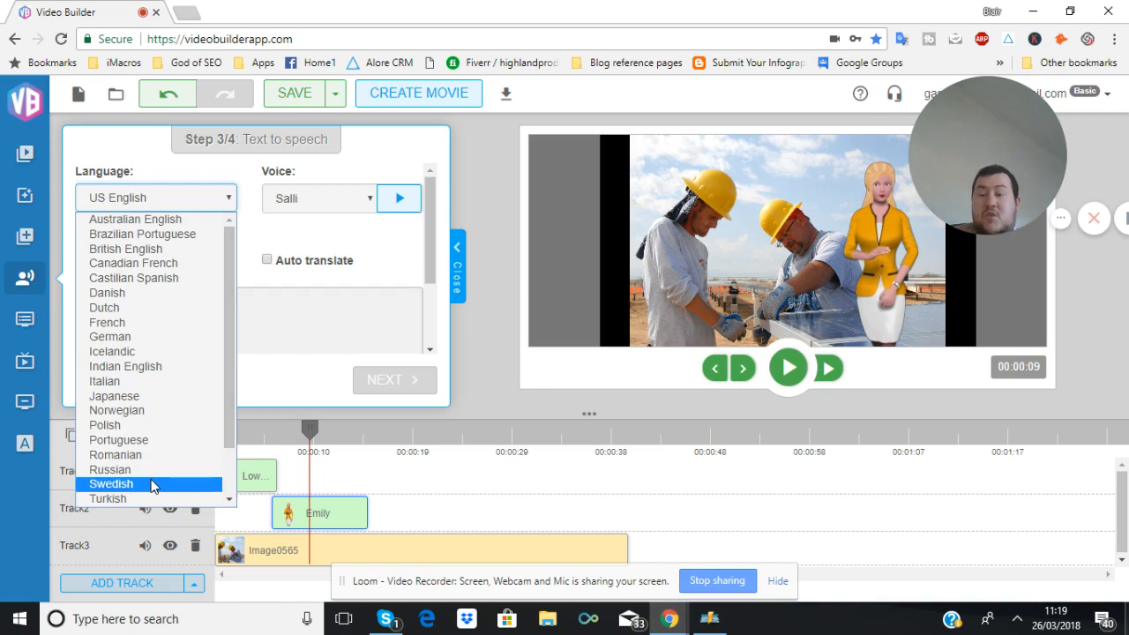
pyautogui.scroll(-1, 152, 490)
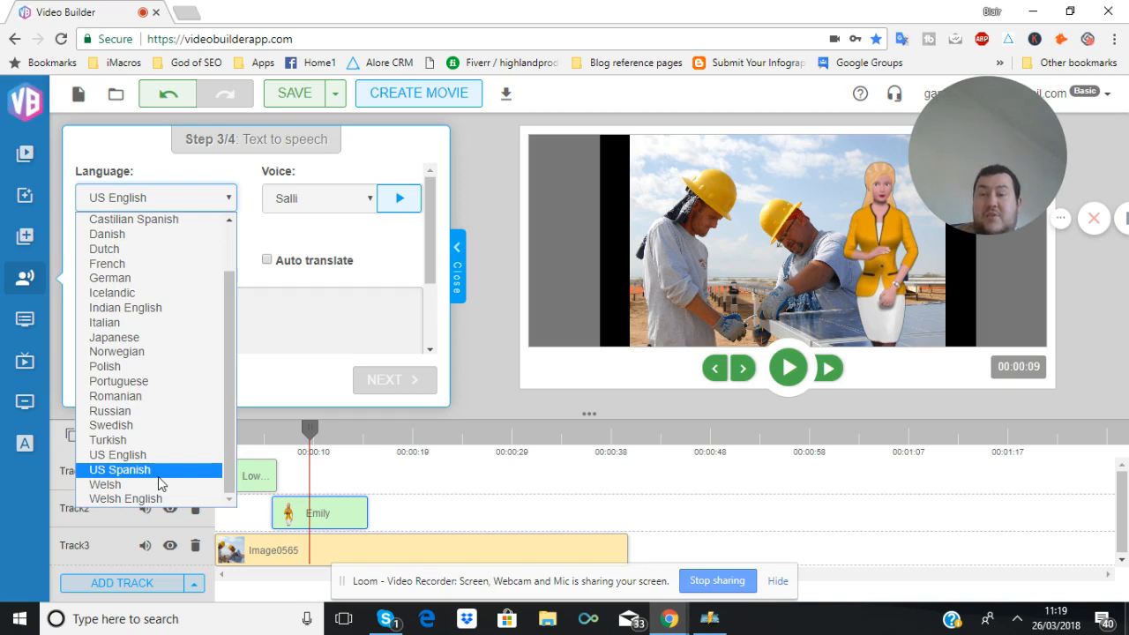
pyautogui.scroll(1, 163, 353)
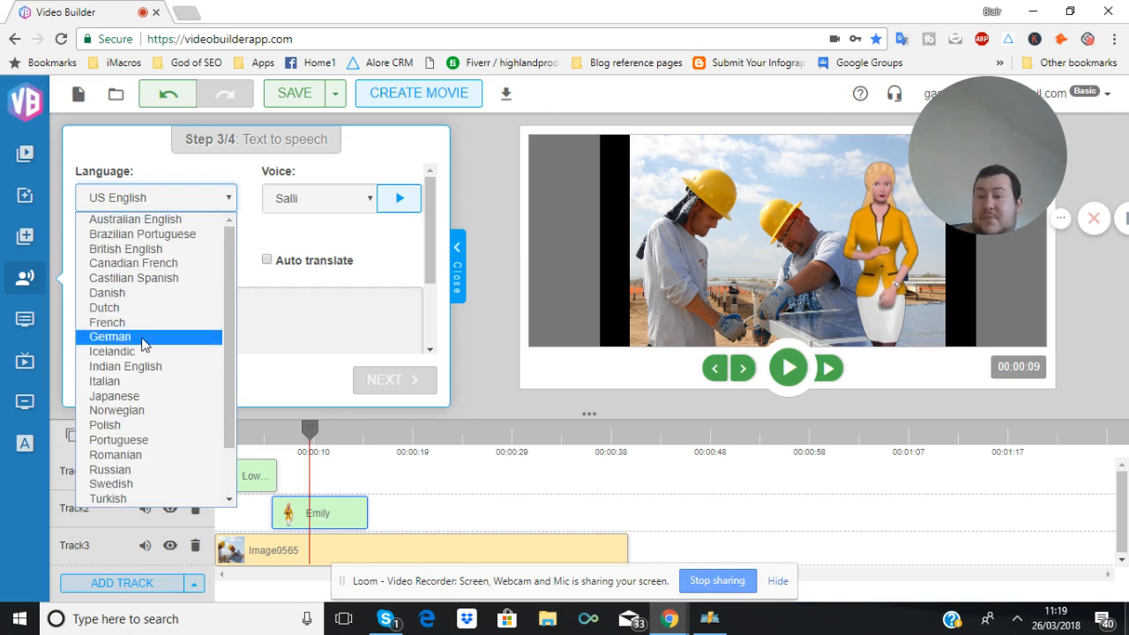
pyautogui.press('Escape')
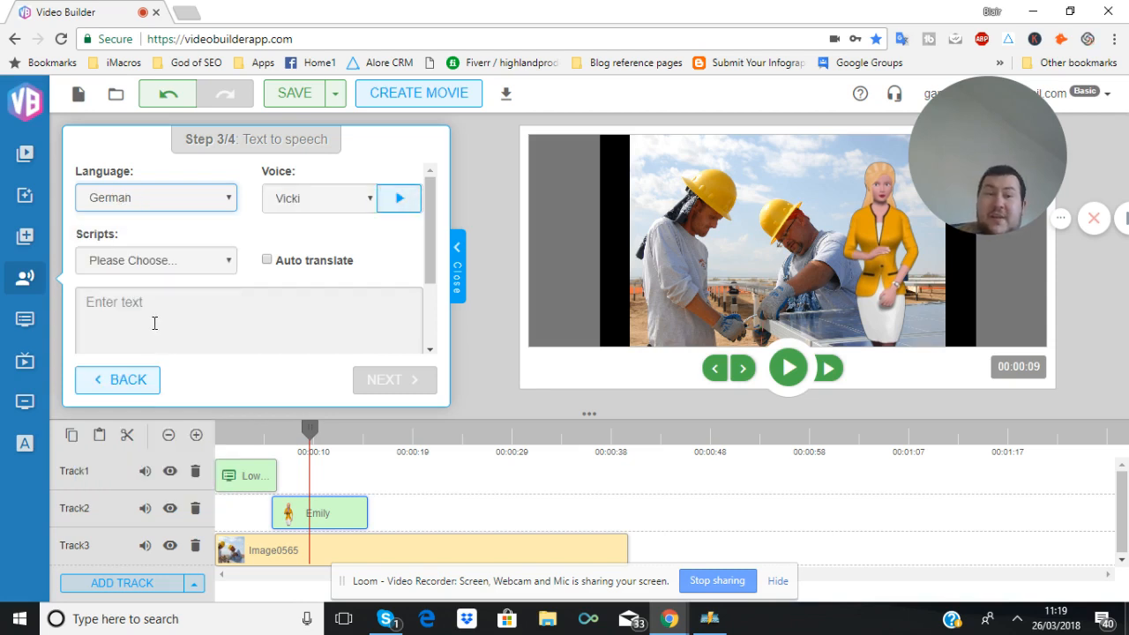
# Enter the speech script Ich bein to Deutschland, accepting the spelling correction for Deutschland
pyautogui.click(154, 322)
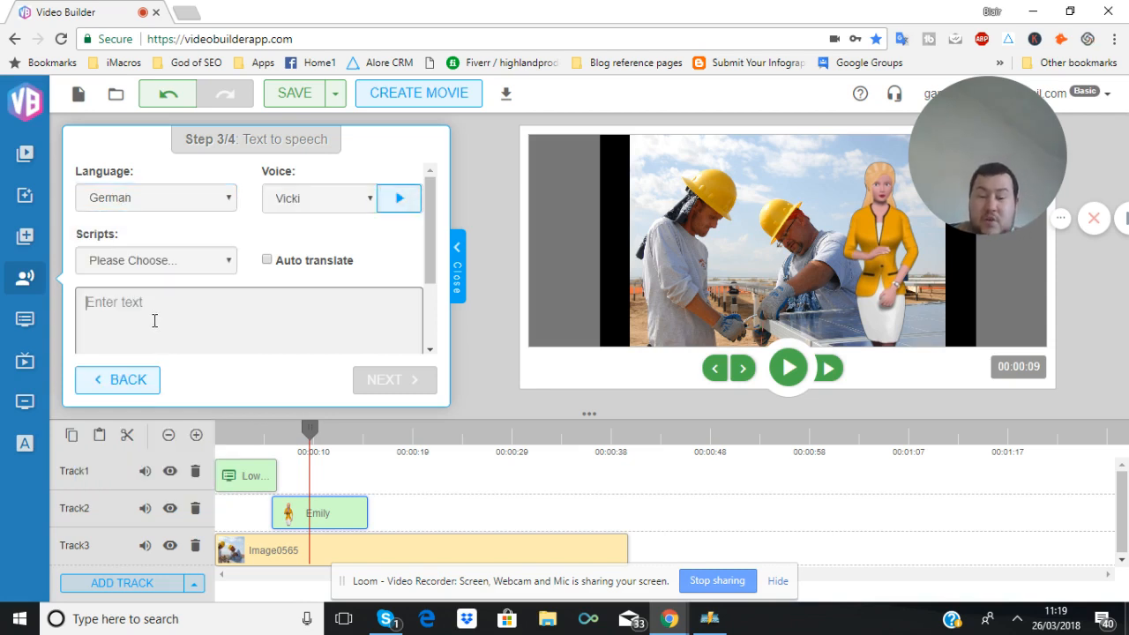
pyautogui.write('I')
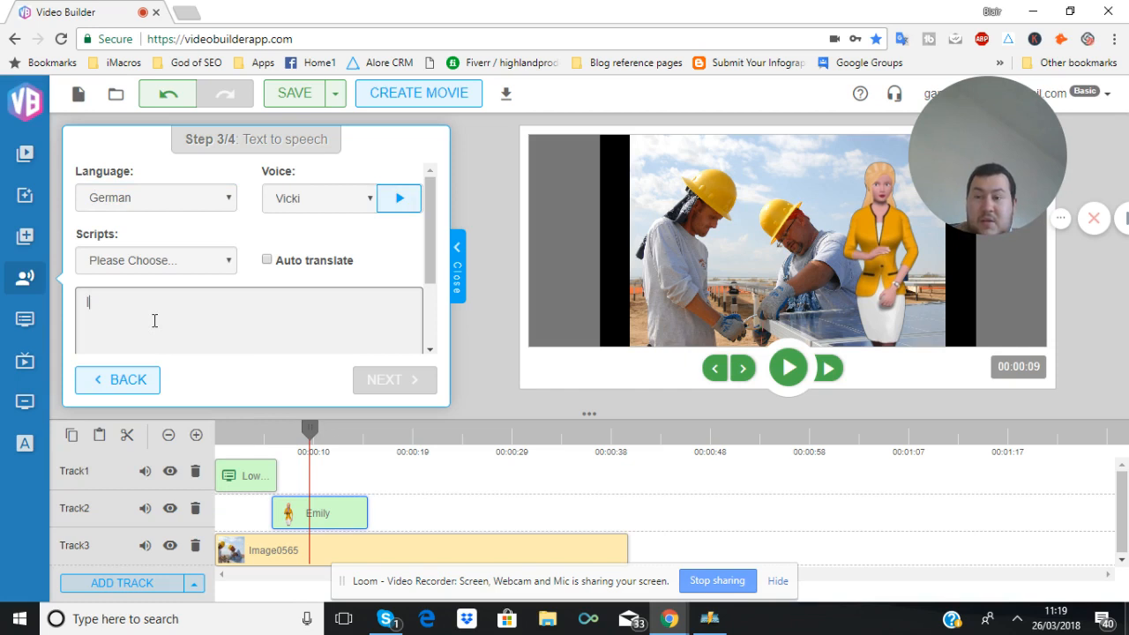
pyautogui.write('ch bein to D')
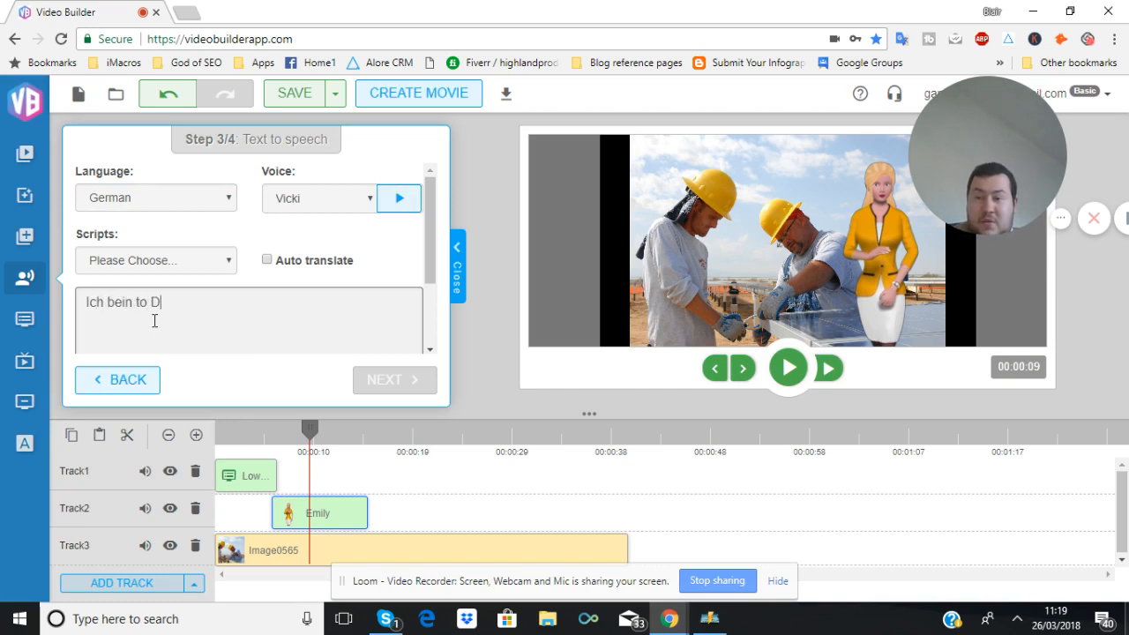
pyautogui.write('esutchland')
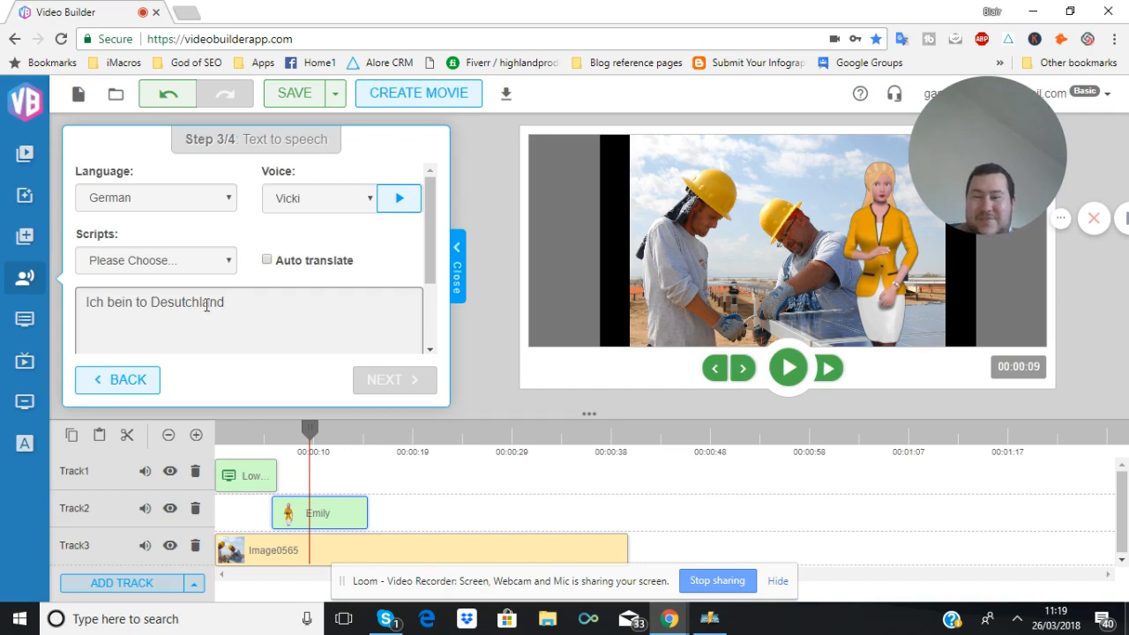
pyautogui.moveTo(191, 303)
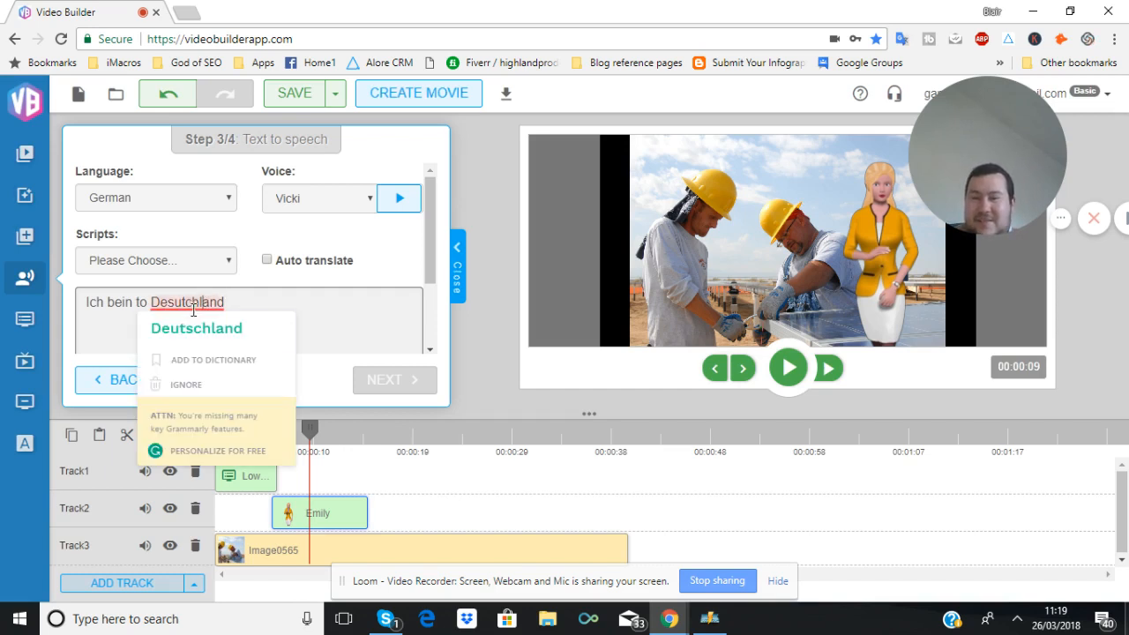
pyautogui.click(191, 326)
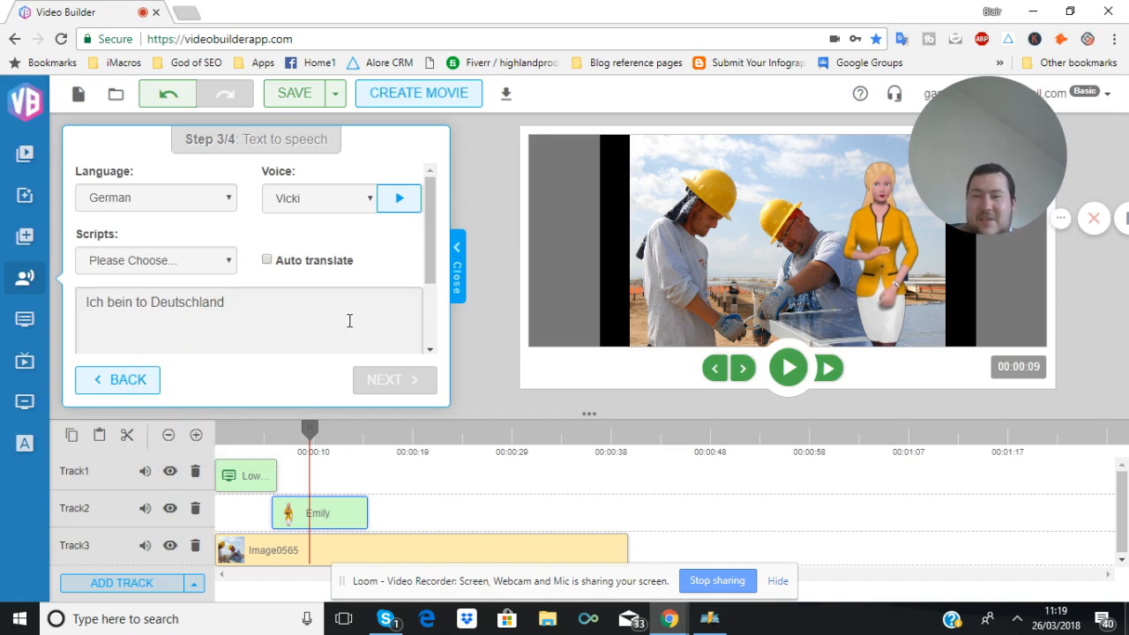
# Import the speech from the German script
pyautogui.scroll(-2, 353, 255)
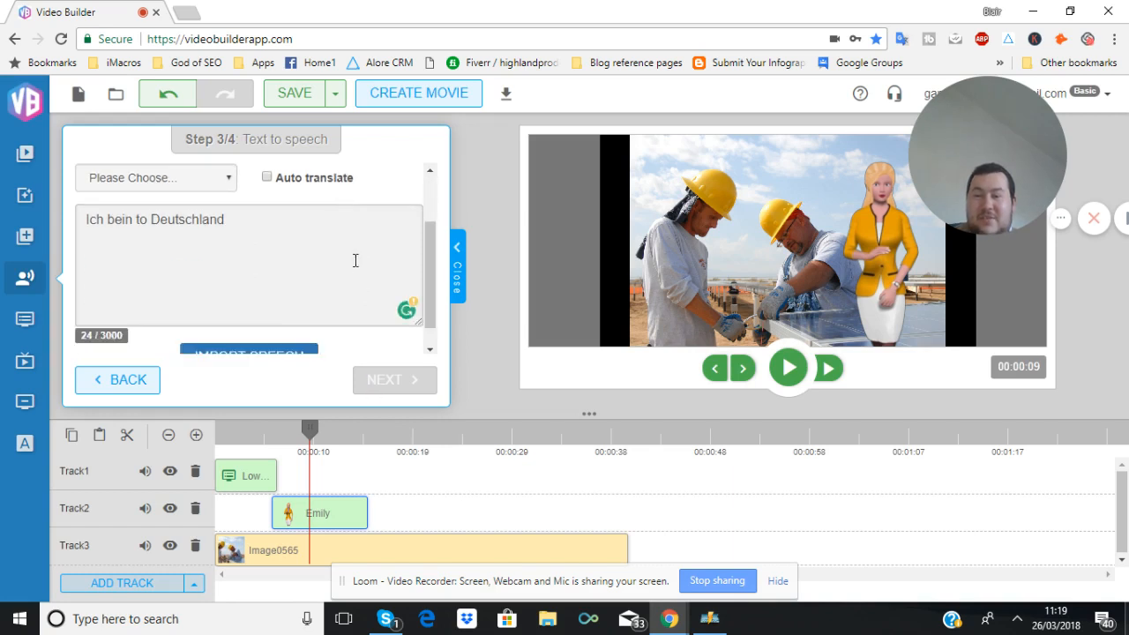
pyautogui.scroll(2, 355, 277)
pyautogui.scroll(-2, 357, 357)
pyautogui.click(264, 346)
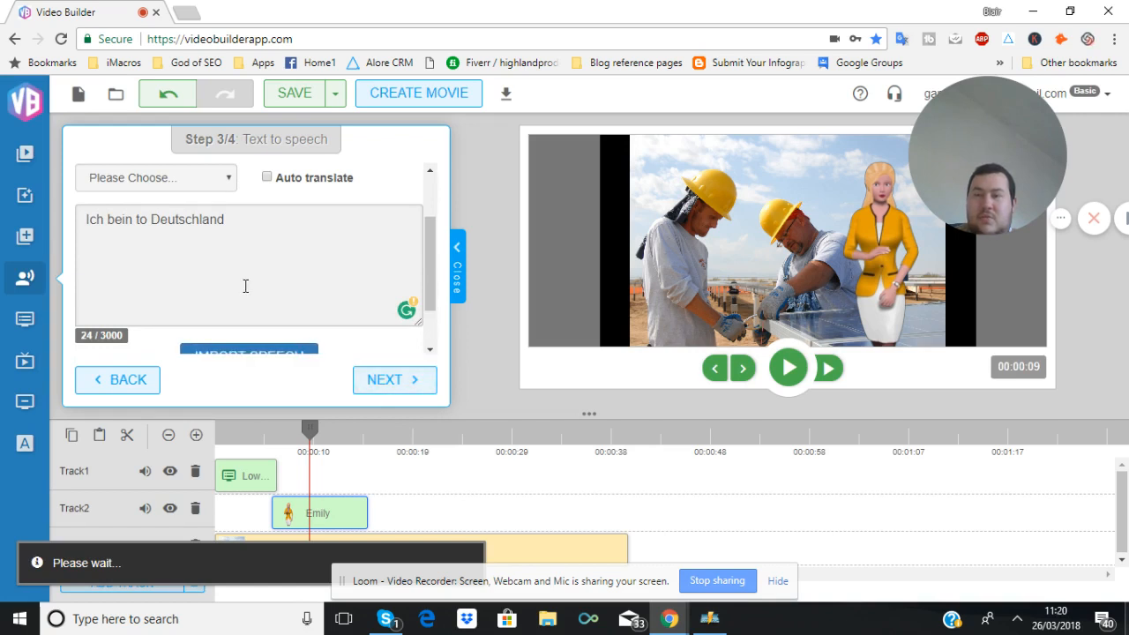
# Change the speech language to Romanian
pyautogui.scroll(2, 245, 286)
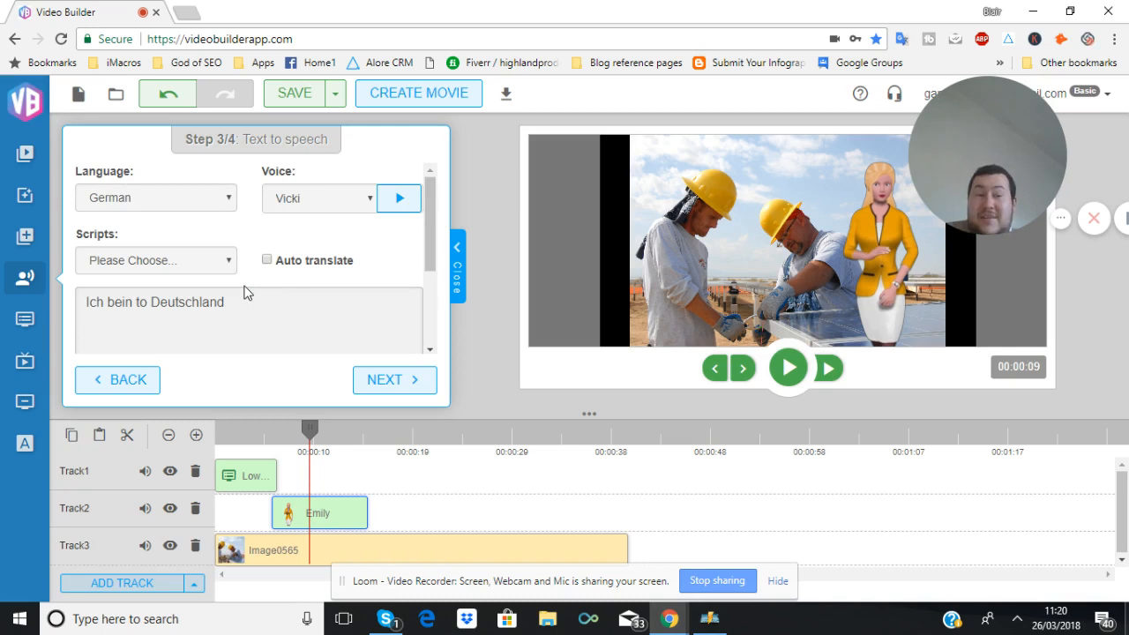
pyautogui.scroll(-3, 246, 293)
pyautogui.scroll(3, 247, 293)
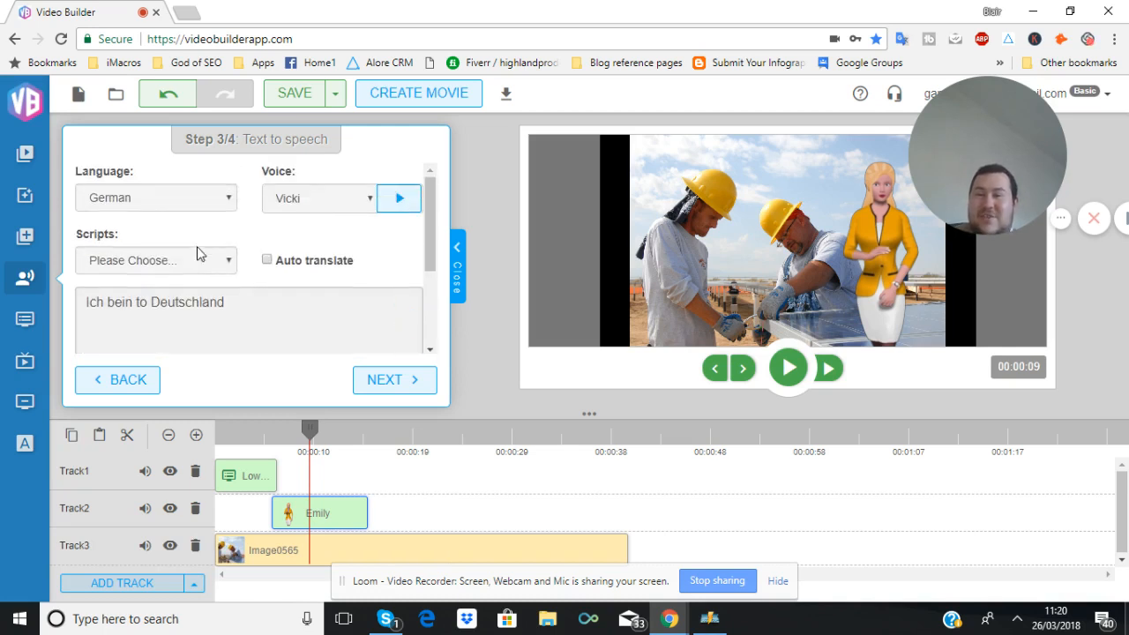
pyautogui.click(129, 199)
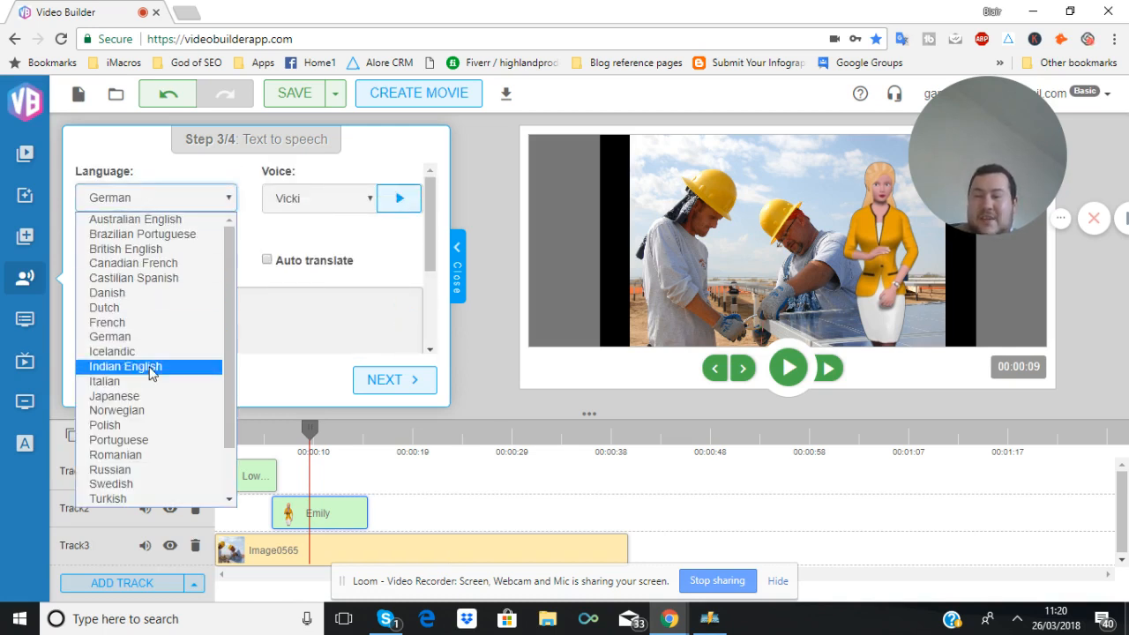
pyautogui.scroll(-2, 132, 371)
pyautogui.click(113, 398)
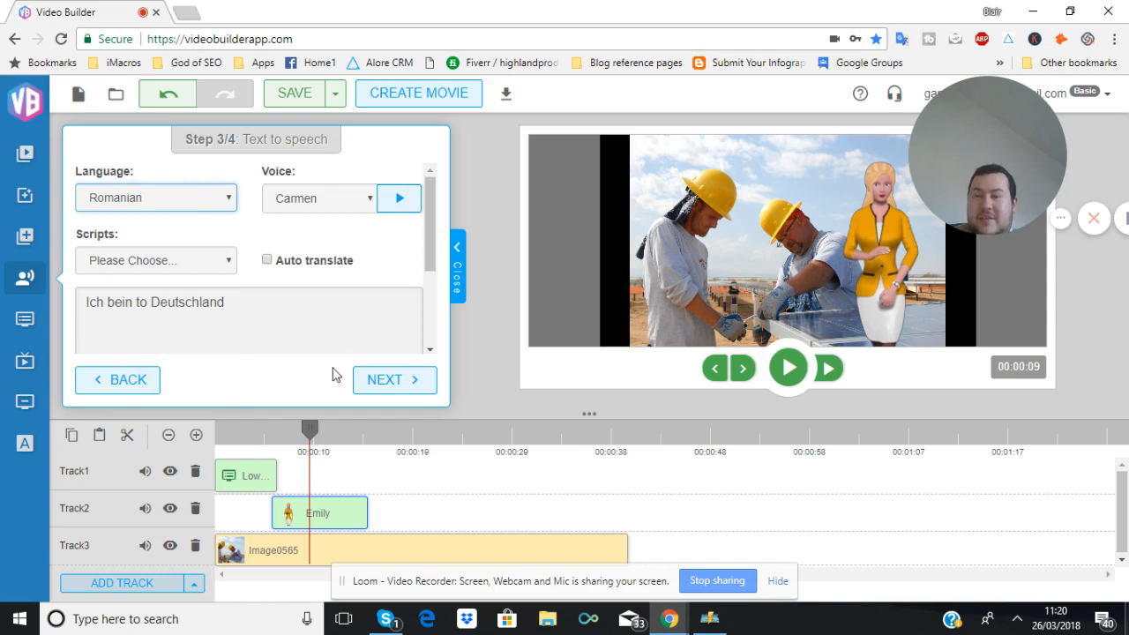
# Import the speech again with the Romanian voice
pyautogui.scroll(-3, 323, 343)
pyautogui.click(292, 309)
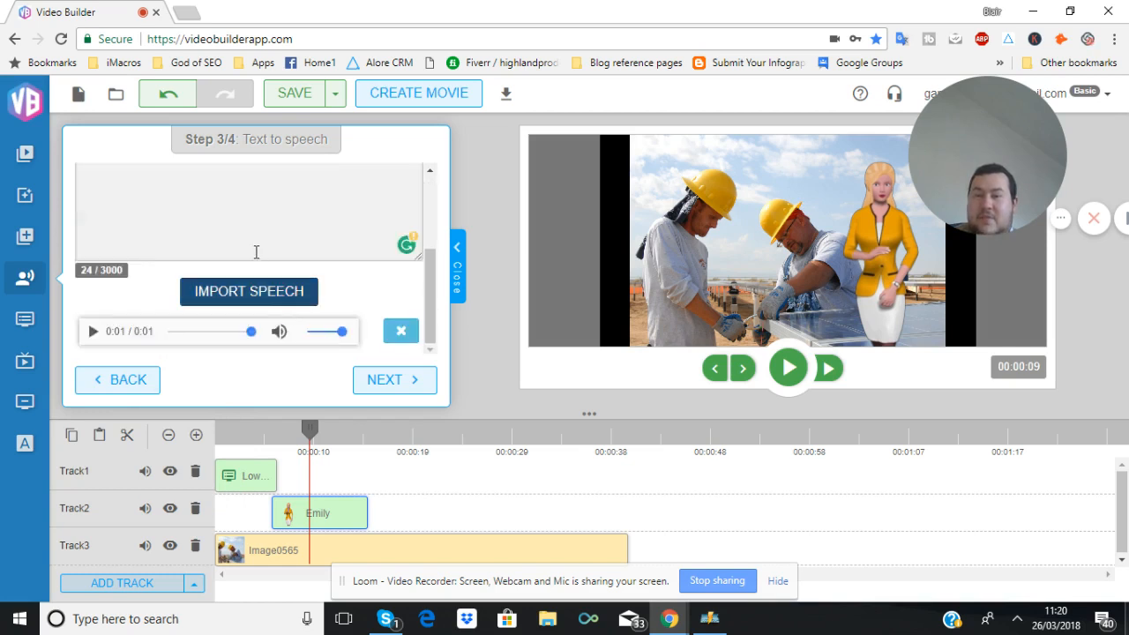
pyautogui.scroll(1, 260, 262)
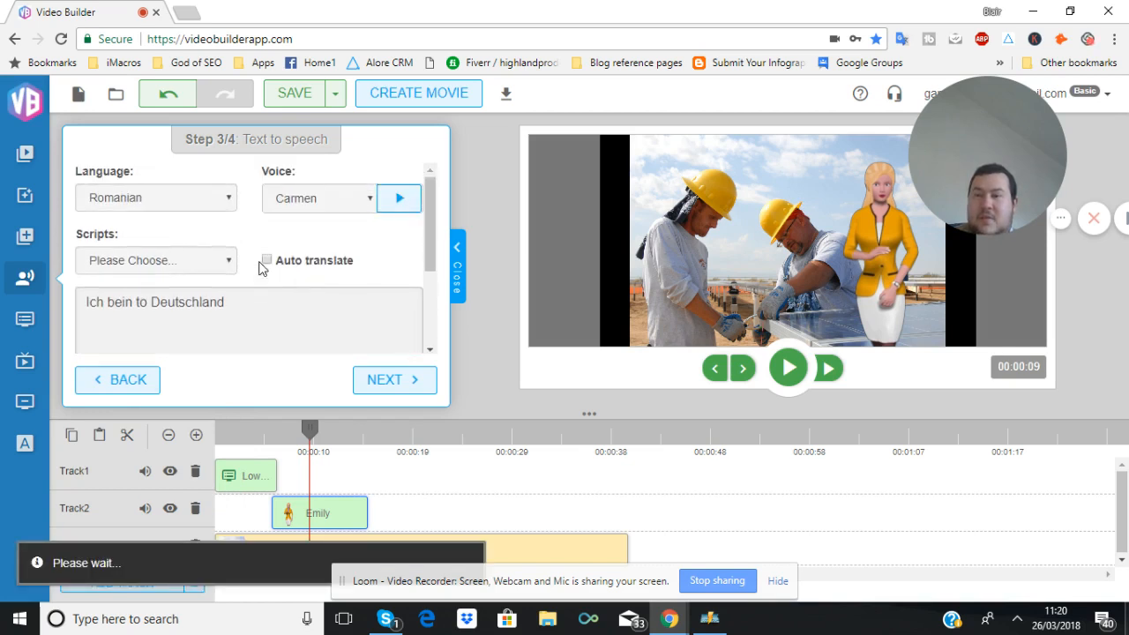
# Change the speech language to Russian
pyautogui.click(260, 265)
pyautogui.click(189, 201)
pyautogui.click(160, 477)
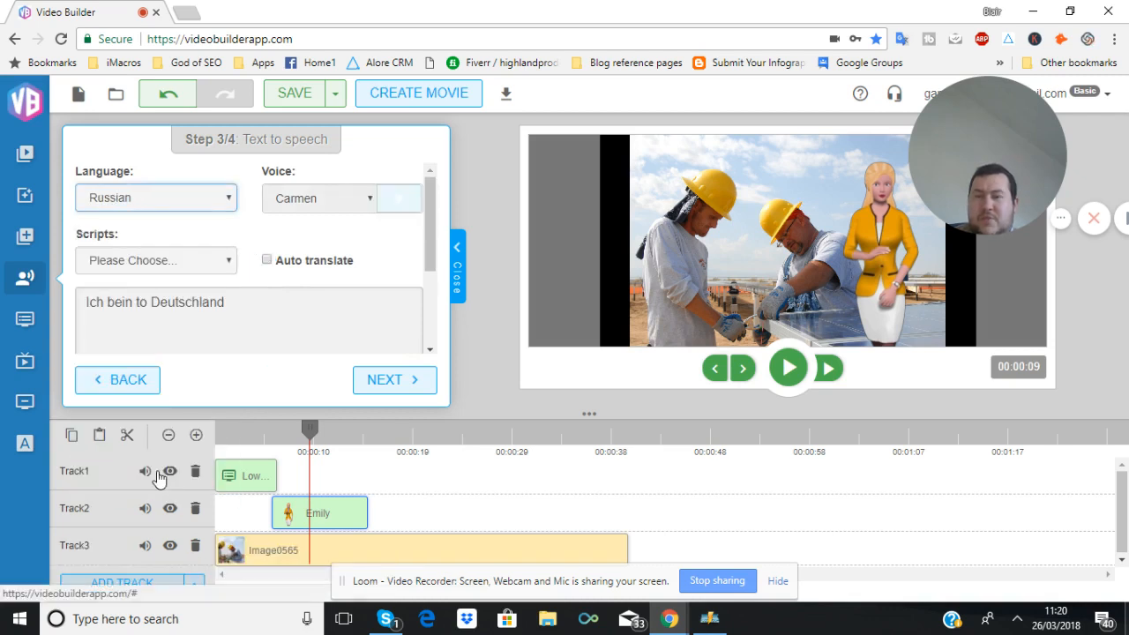
# Import the speech again with the Russian voice
pyautogui.scroll(-1, 343, 322)
pyautogui.scroll(-2, 344, 328)
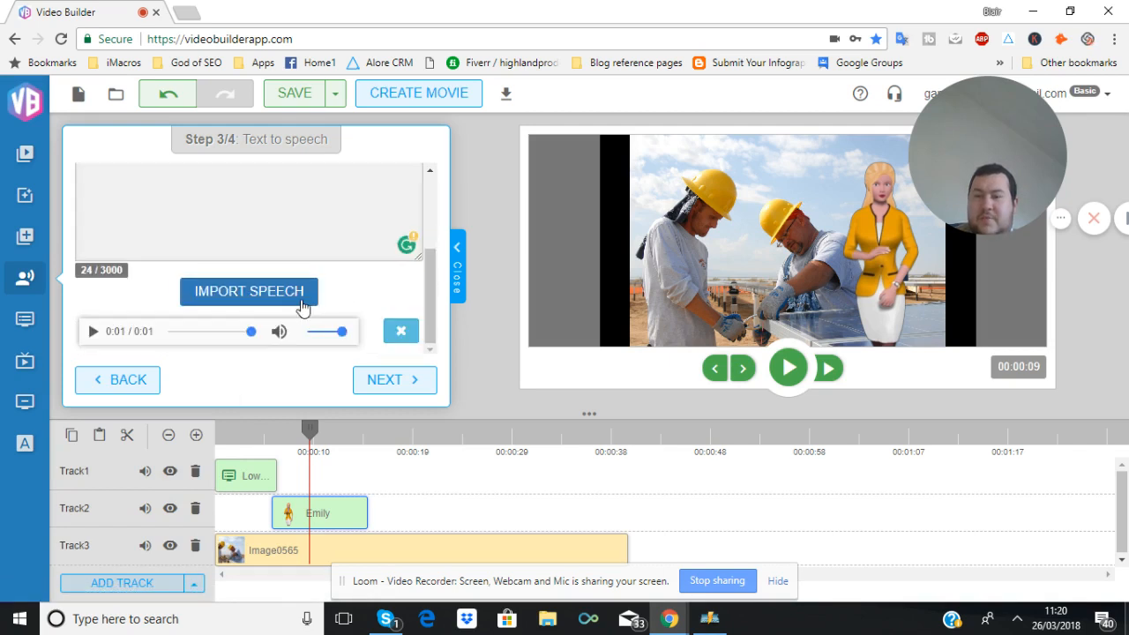
pyautogui.click(304, 298)
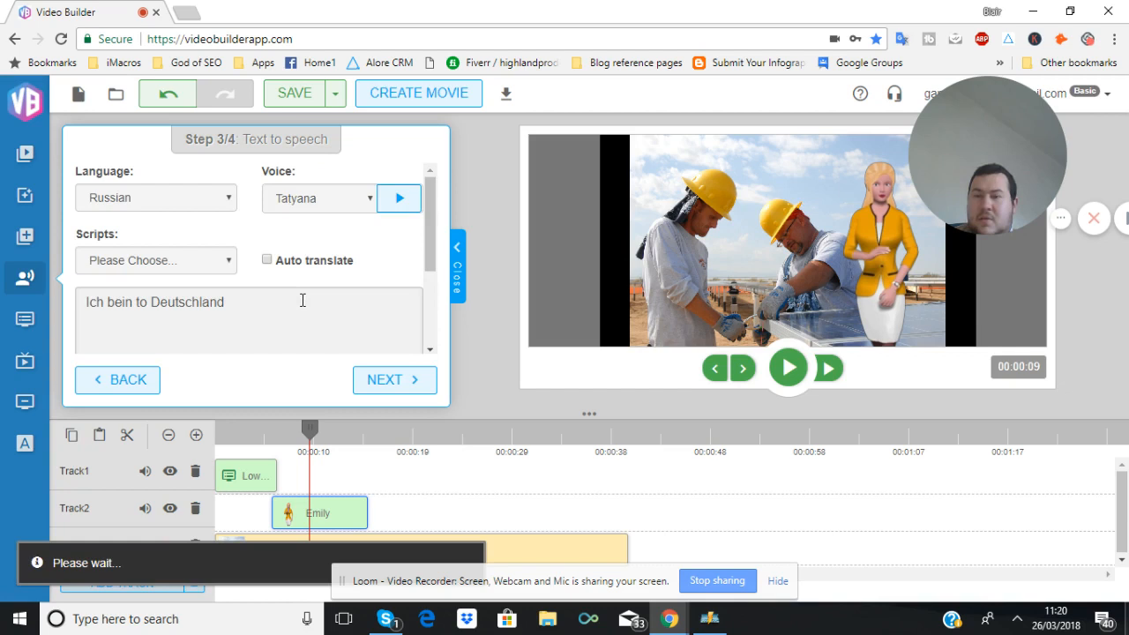
pyautogui.scroll(-2, 302, 300)
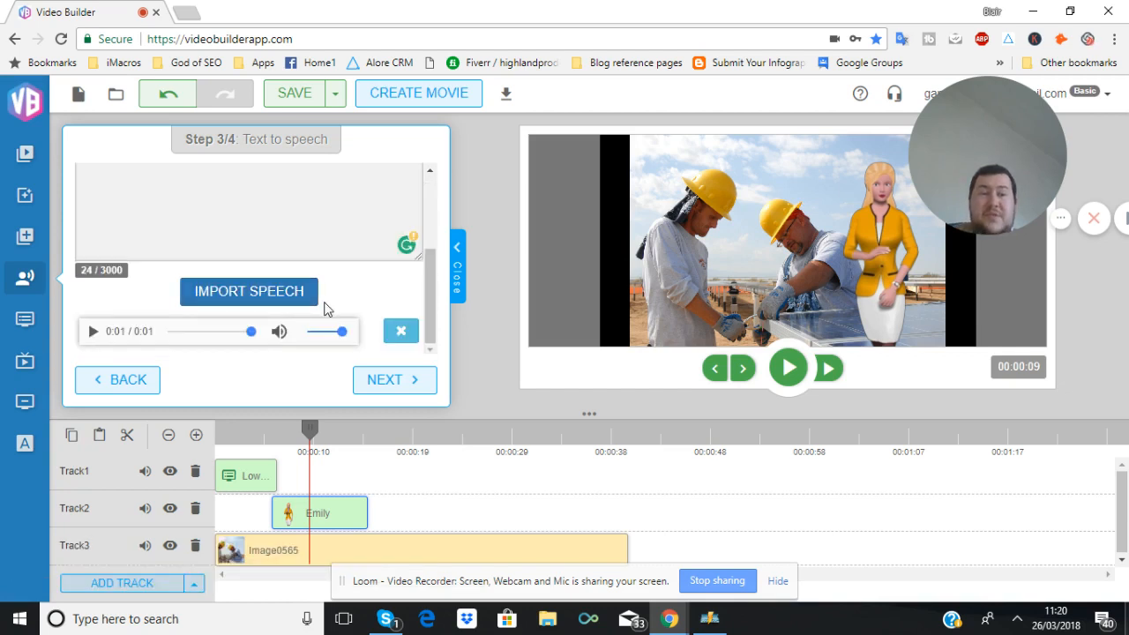
pyautogui.scroll(2, 321, 300)
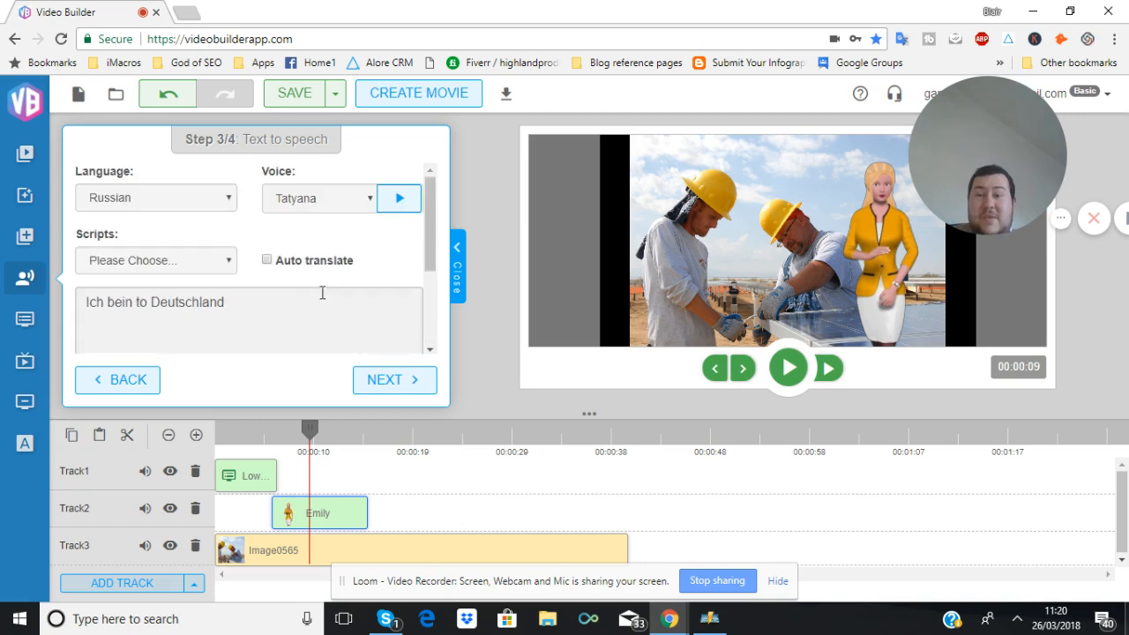
pyautogui.click(177, 193)
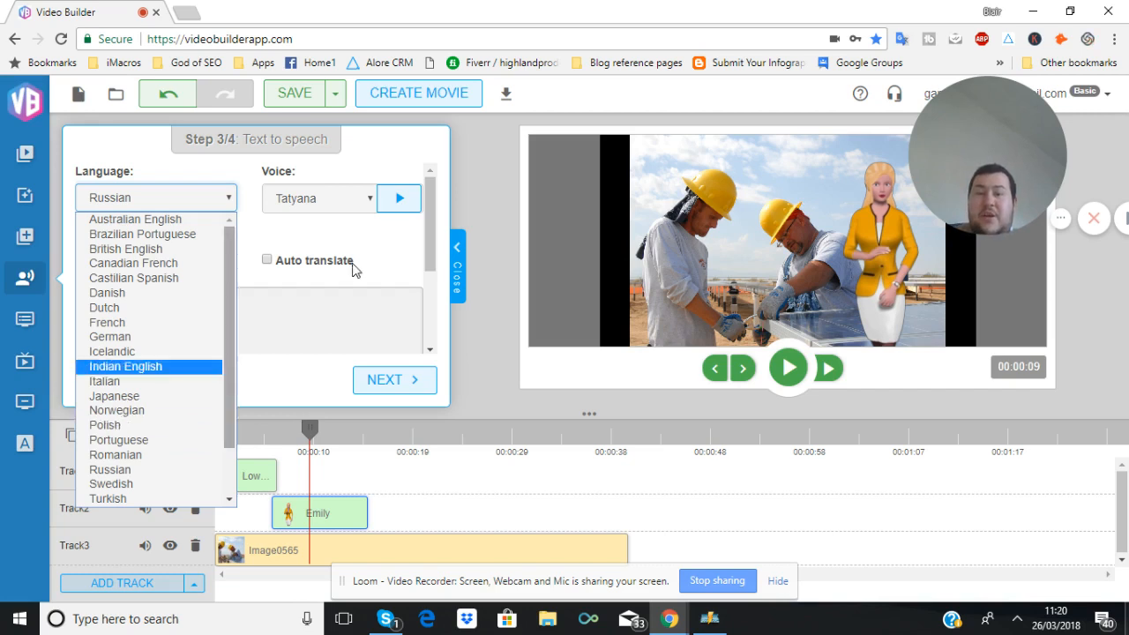
pyautogui.click(270, 305)
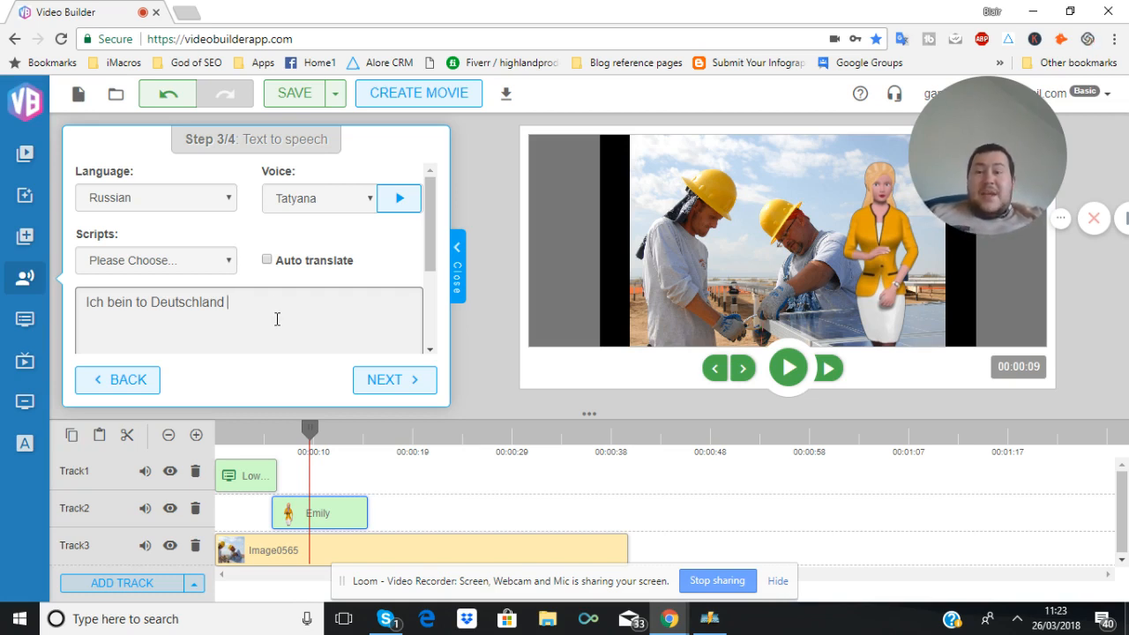
pyautogui.moveTo(271, 305)
pyautogui.mouseDown()
pyautogui.moveTo(91, 284)
pyautogui.moveTo(82, 314)
pyautogui.moveTo(275, 322)
pyautogui.mouseUp()
pyautogui.click(83, 309)
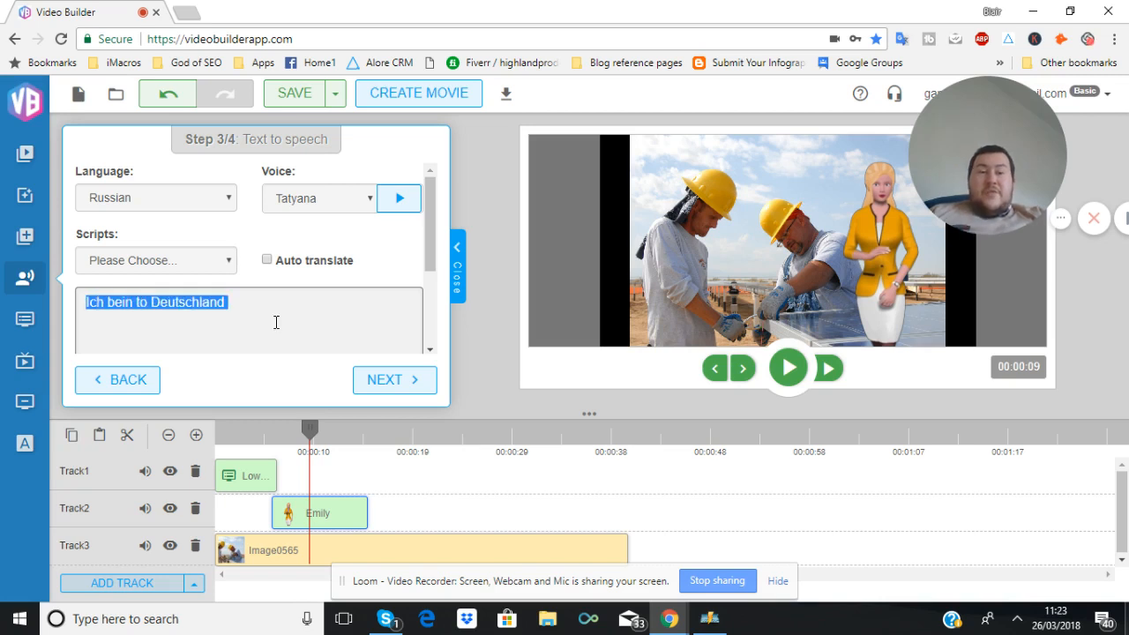
pyautogui.moveTo(277, 309); pyautogui.dragTo(16, 292)
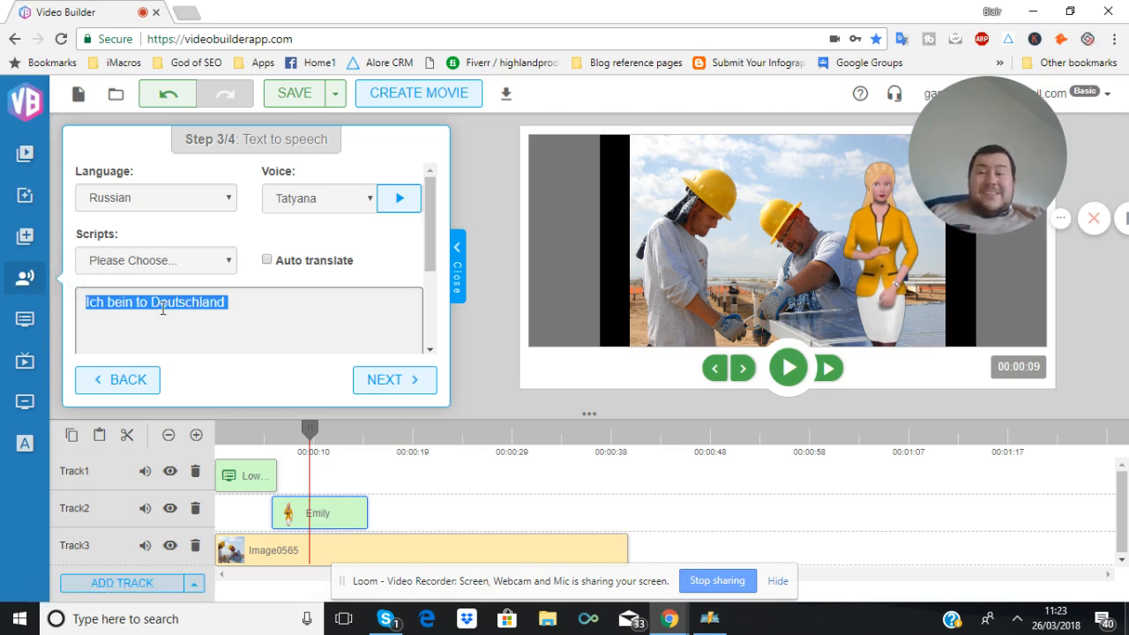
pyautogui.click(297, 313)
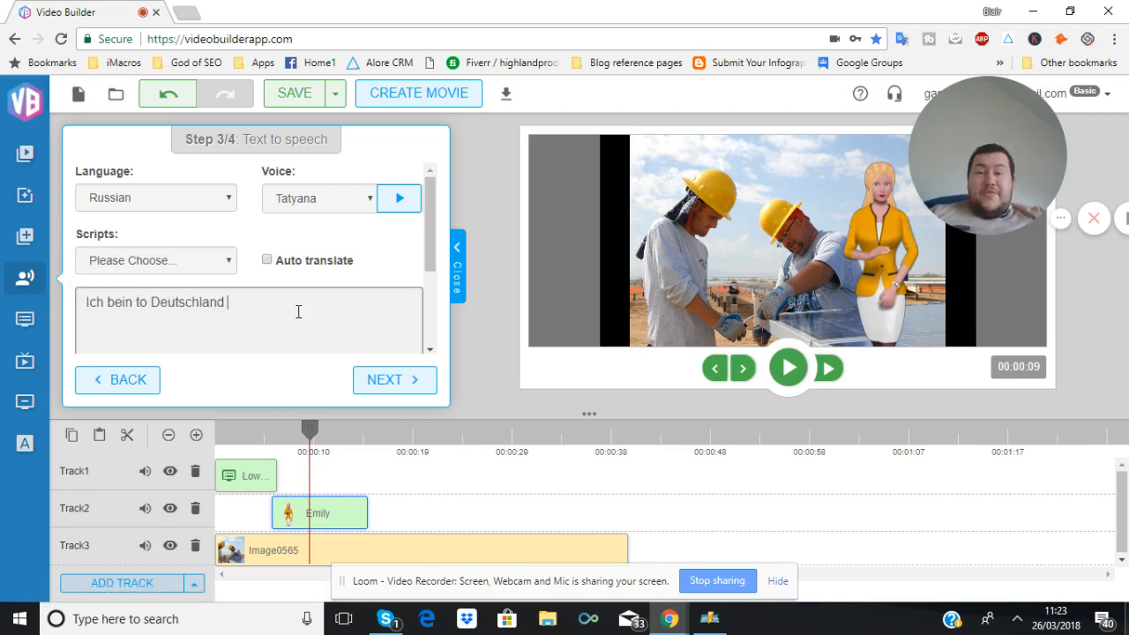